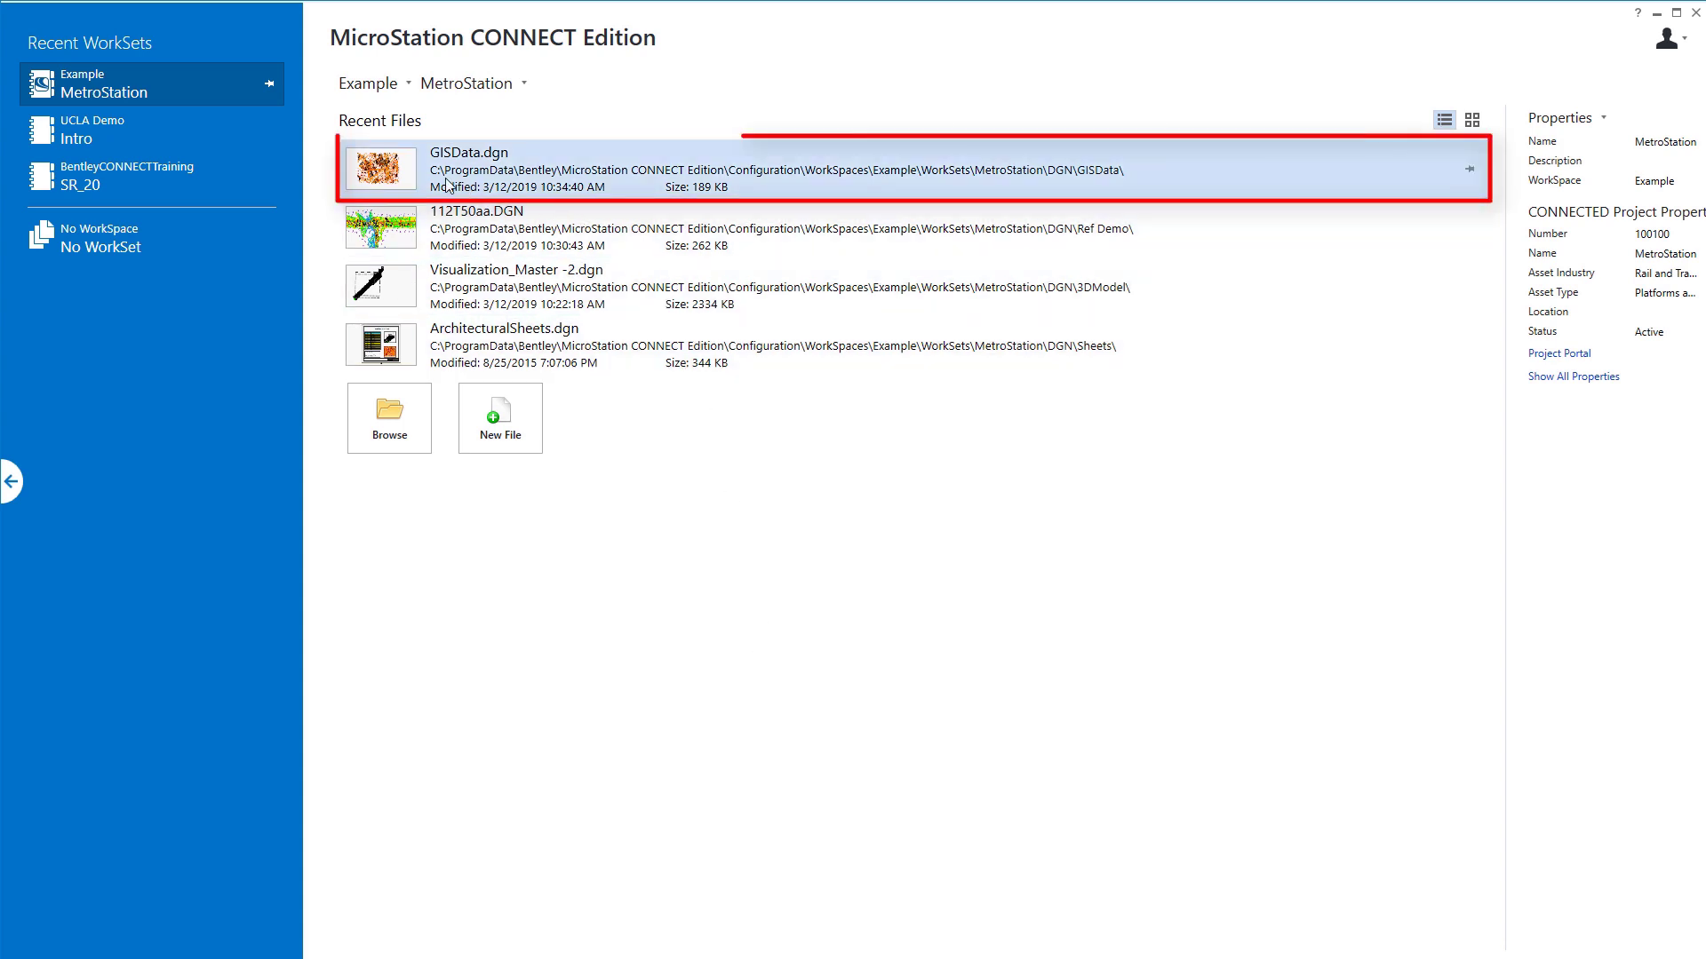
# Step: Open GISData.dgn from the recent files and bring up the Raster Manager
pyautogui.click(380, 167)
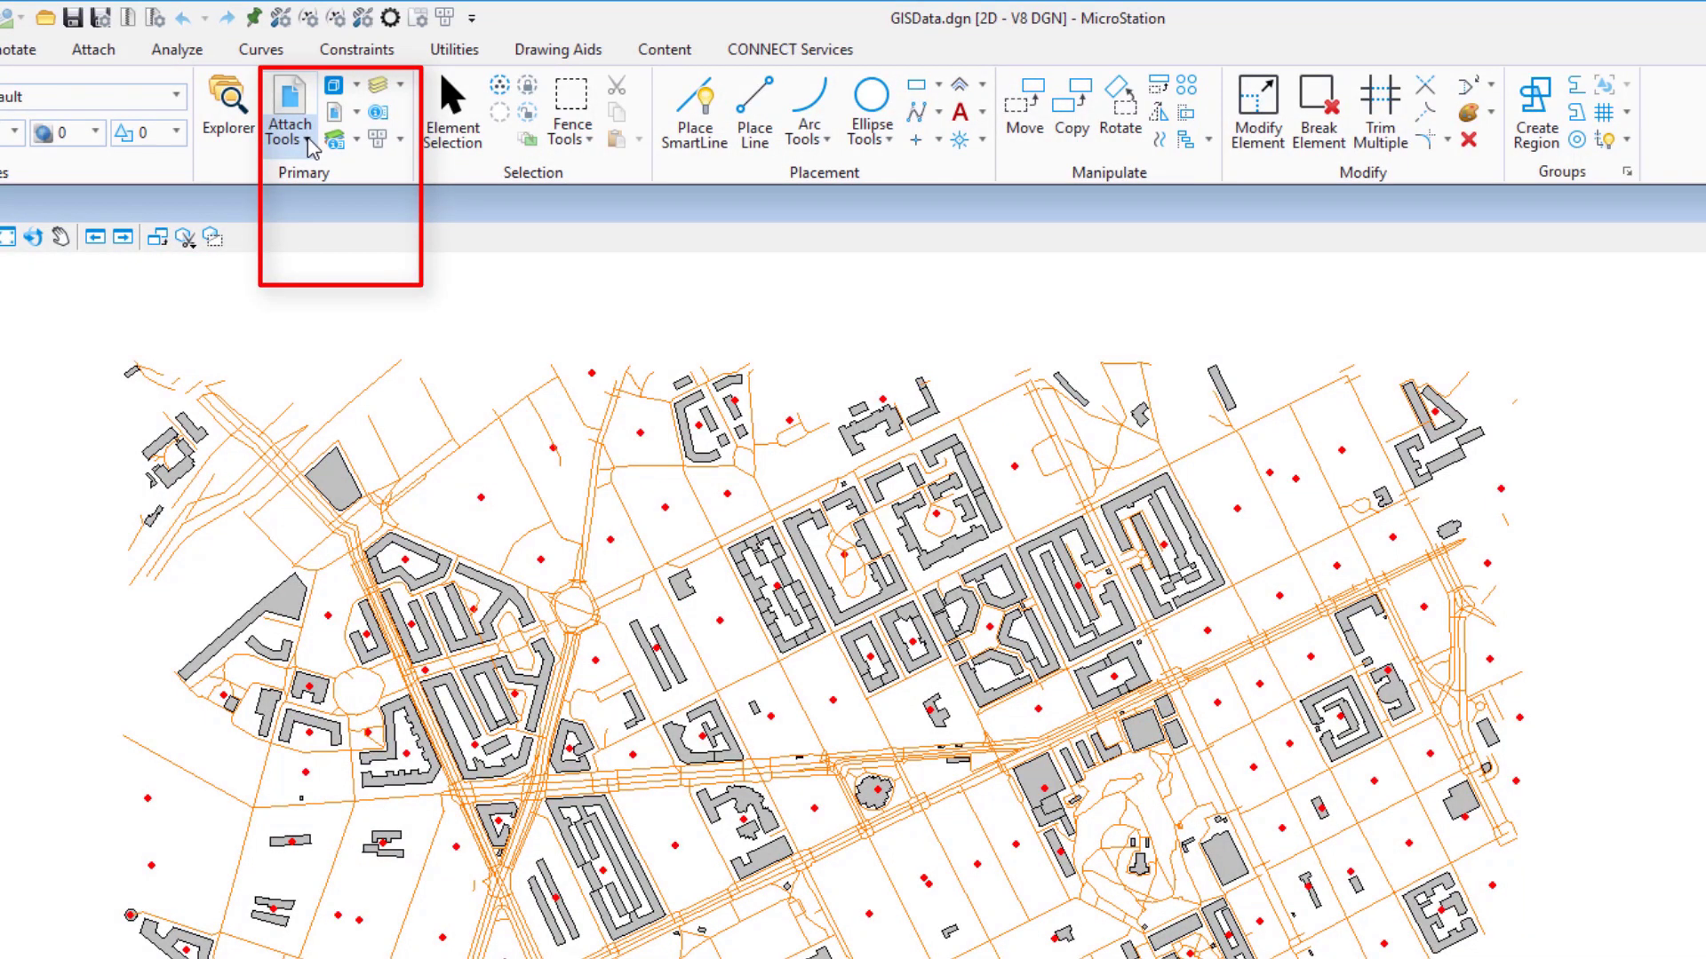
pyautogui.click(307, 140)
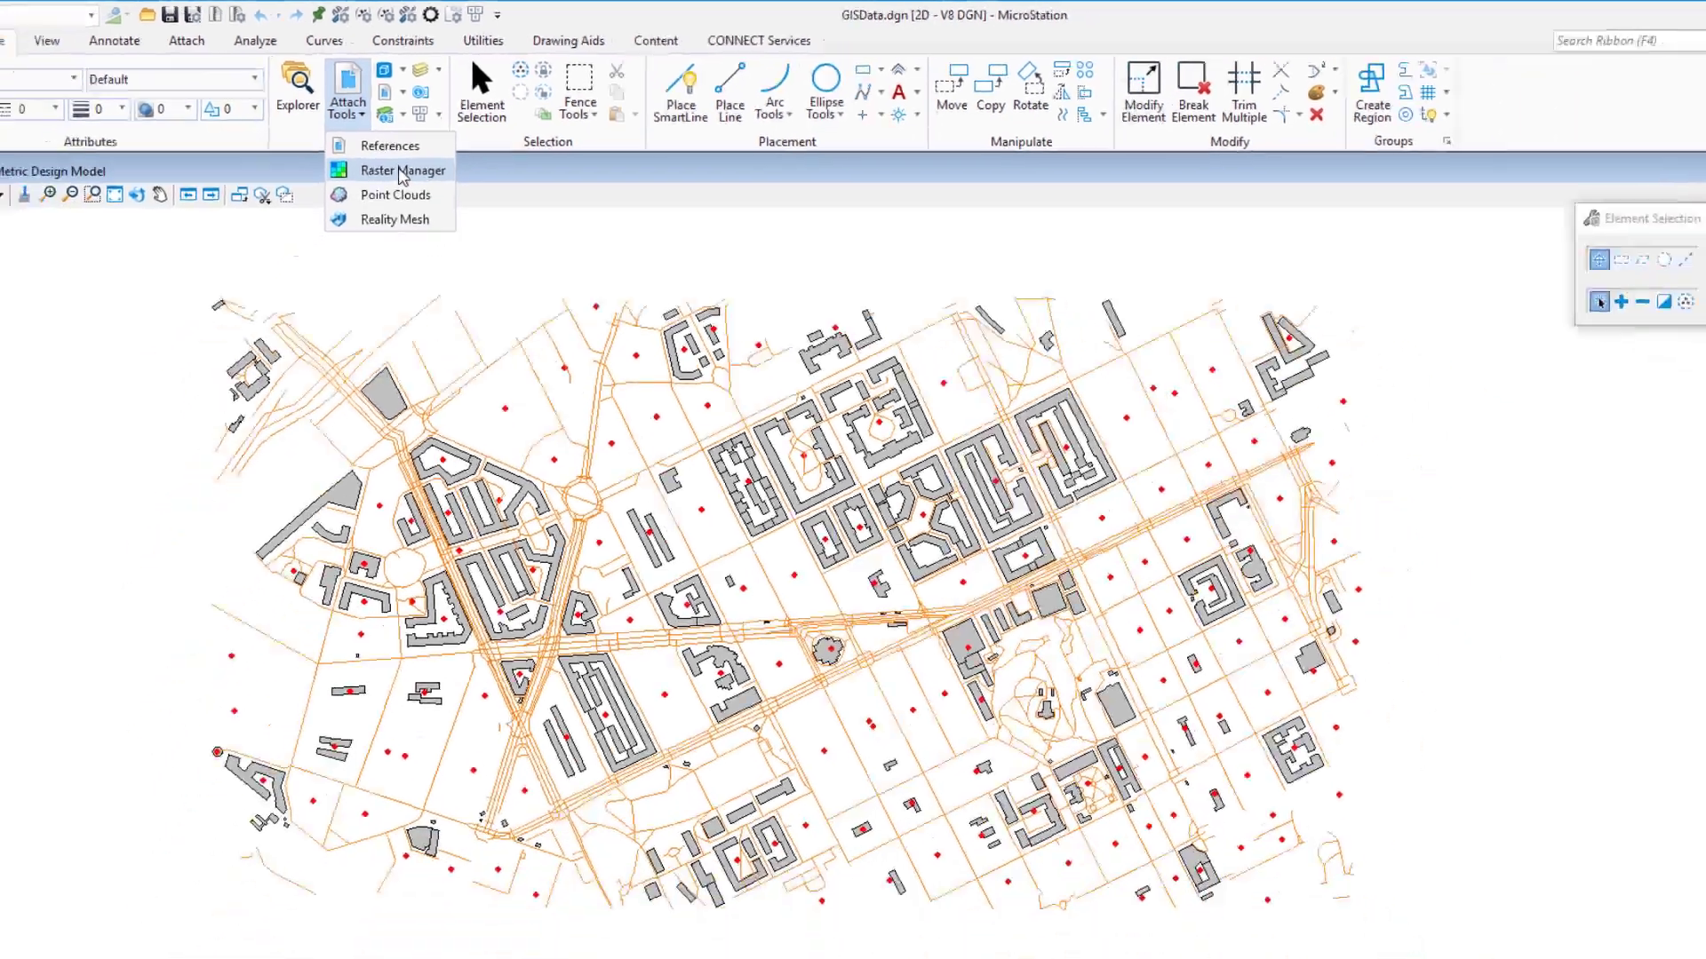
pyautogui.click(354, 207)
pyautogui.moveTo(876, 302); pyautogui.dragTo(1086, 454)
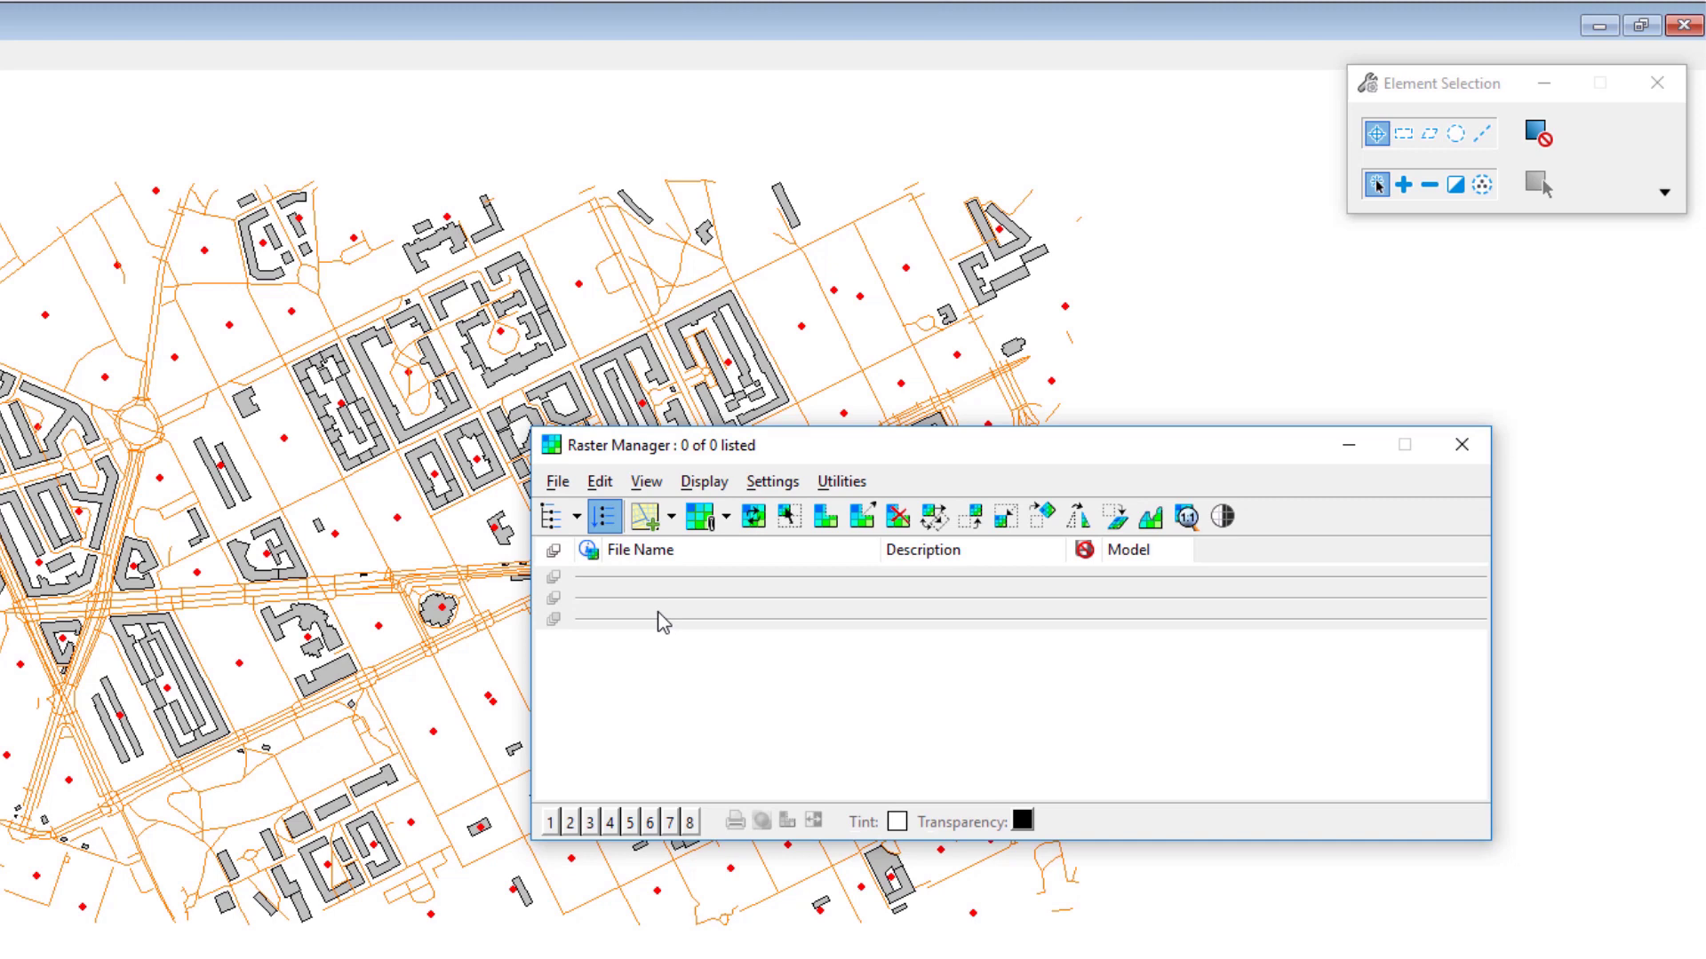
# Step: Attach the raster MetroStation.ecw from the AerialImagery folder, keeping the default raster attachment options
pyautogui.click(558, 484)
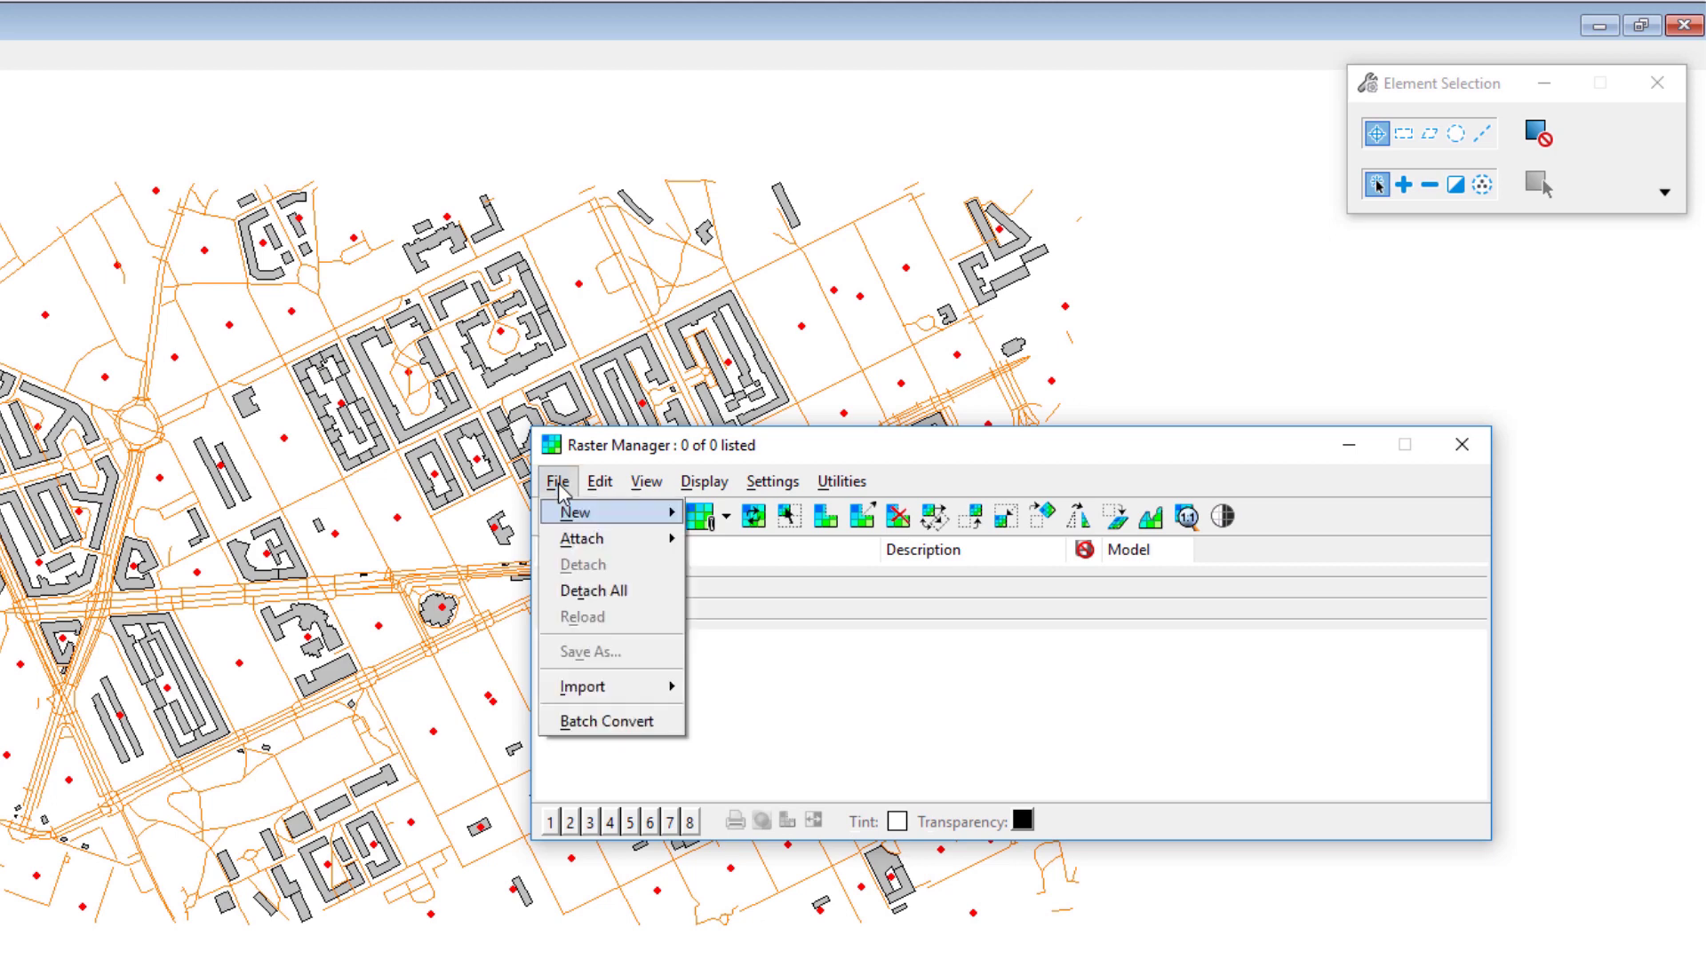
pyautogui.moveTo(578, 540)
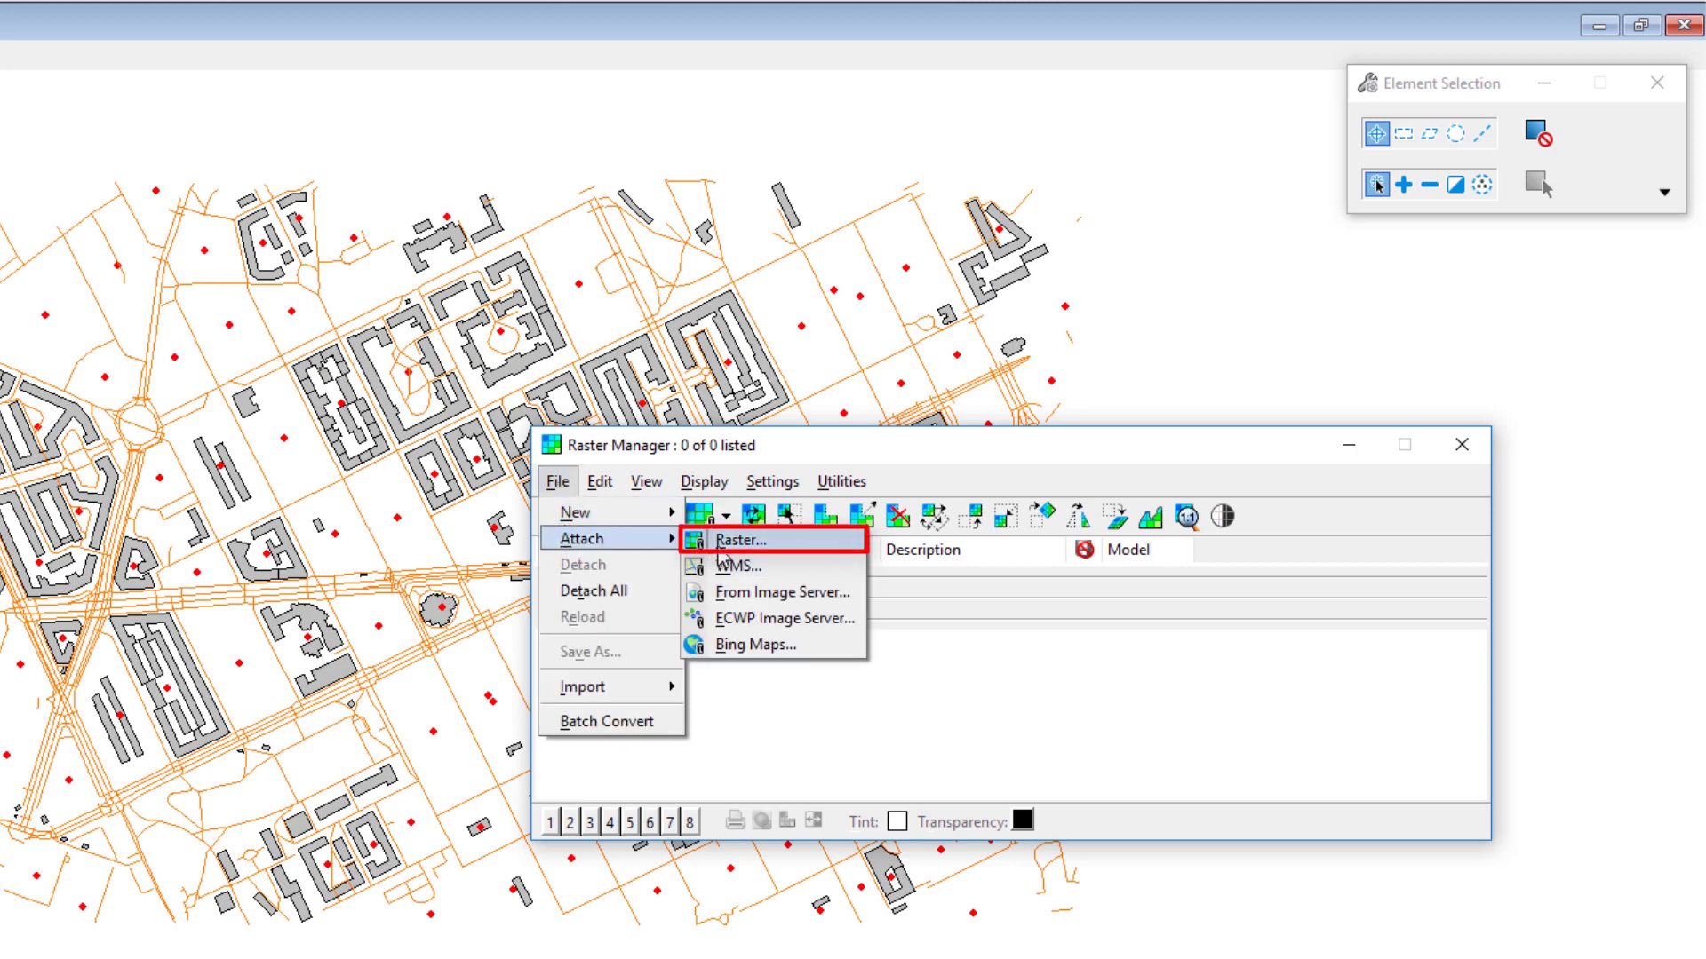
pyautogui.click(704, 481)
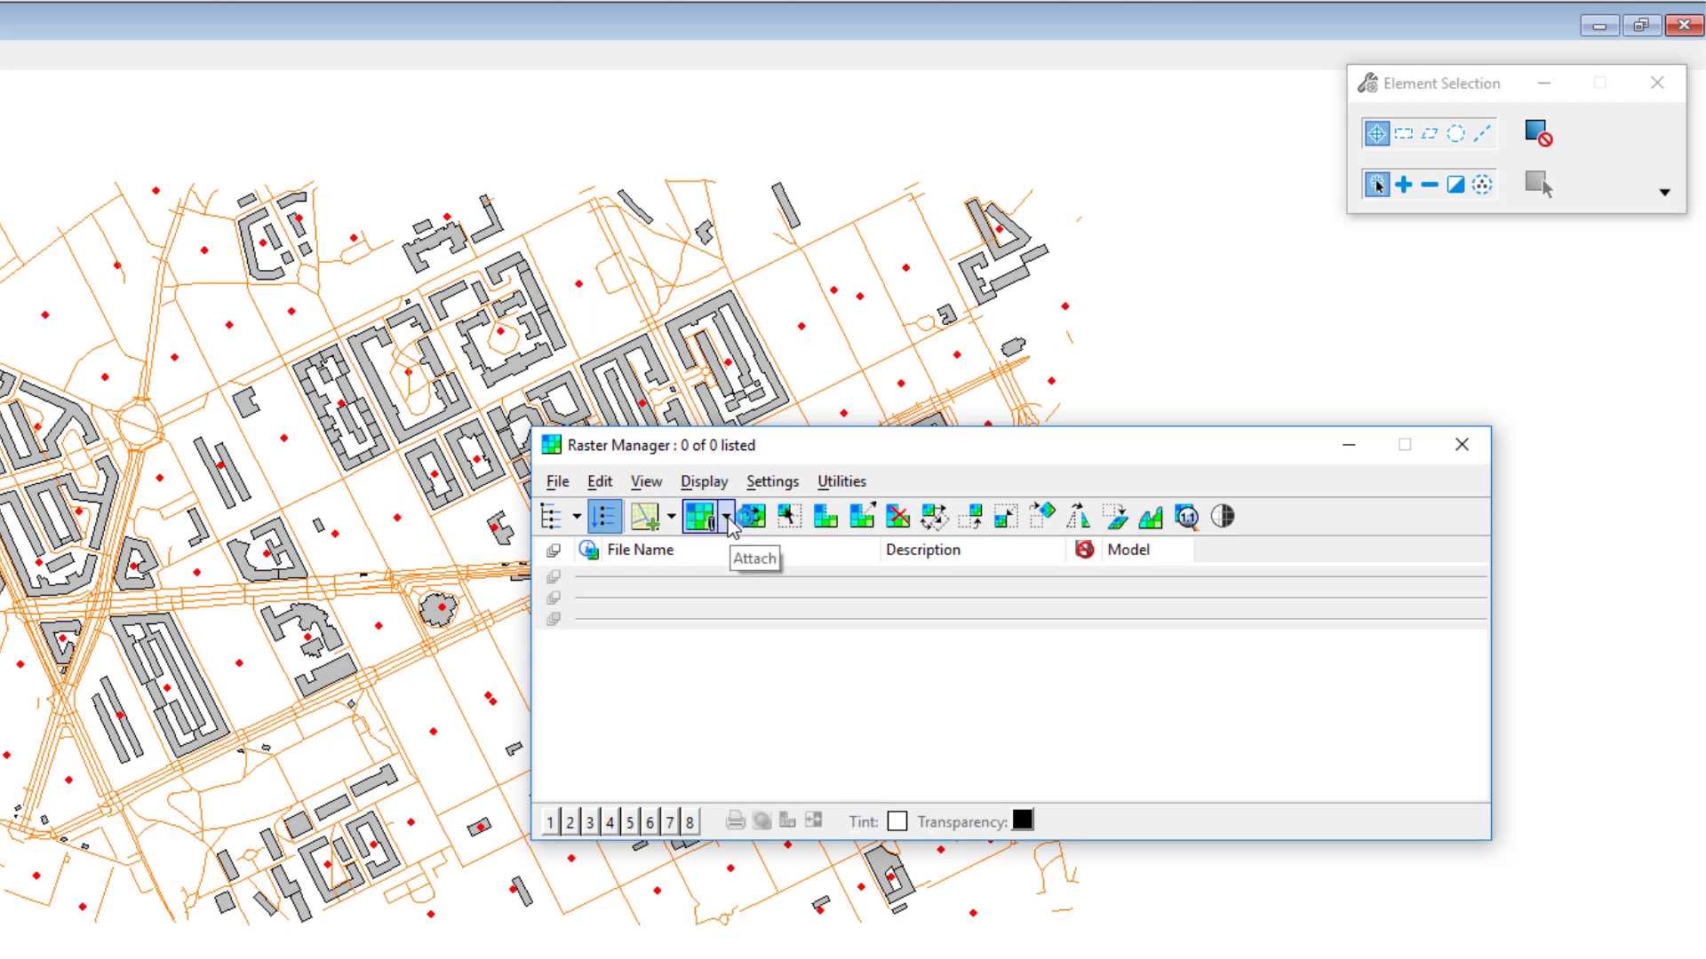
pyautogui.click(727, 517)
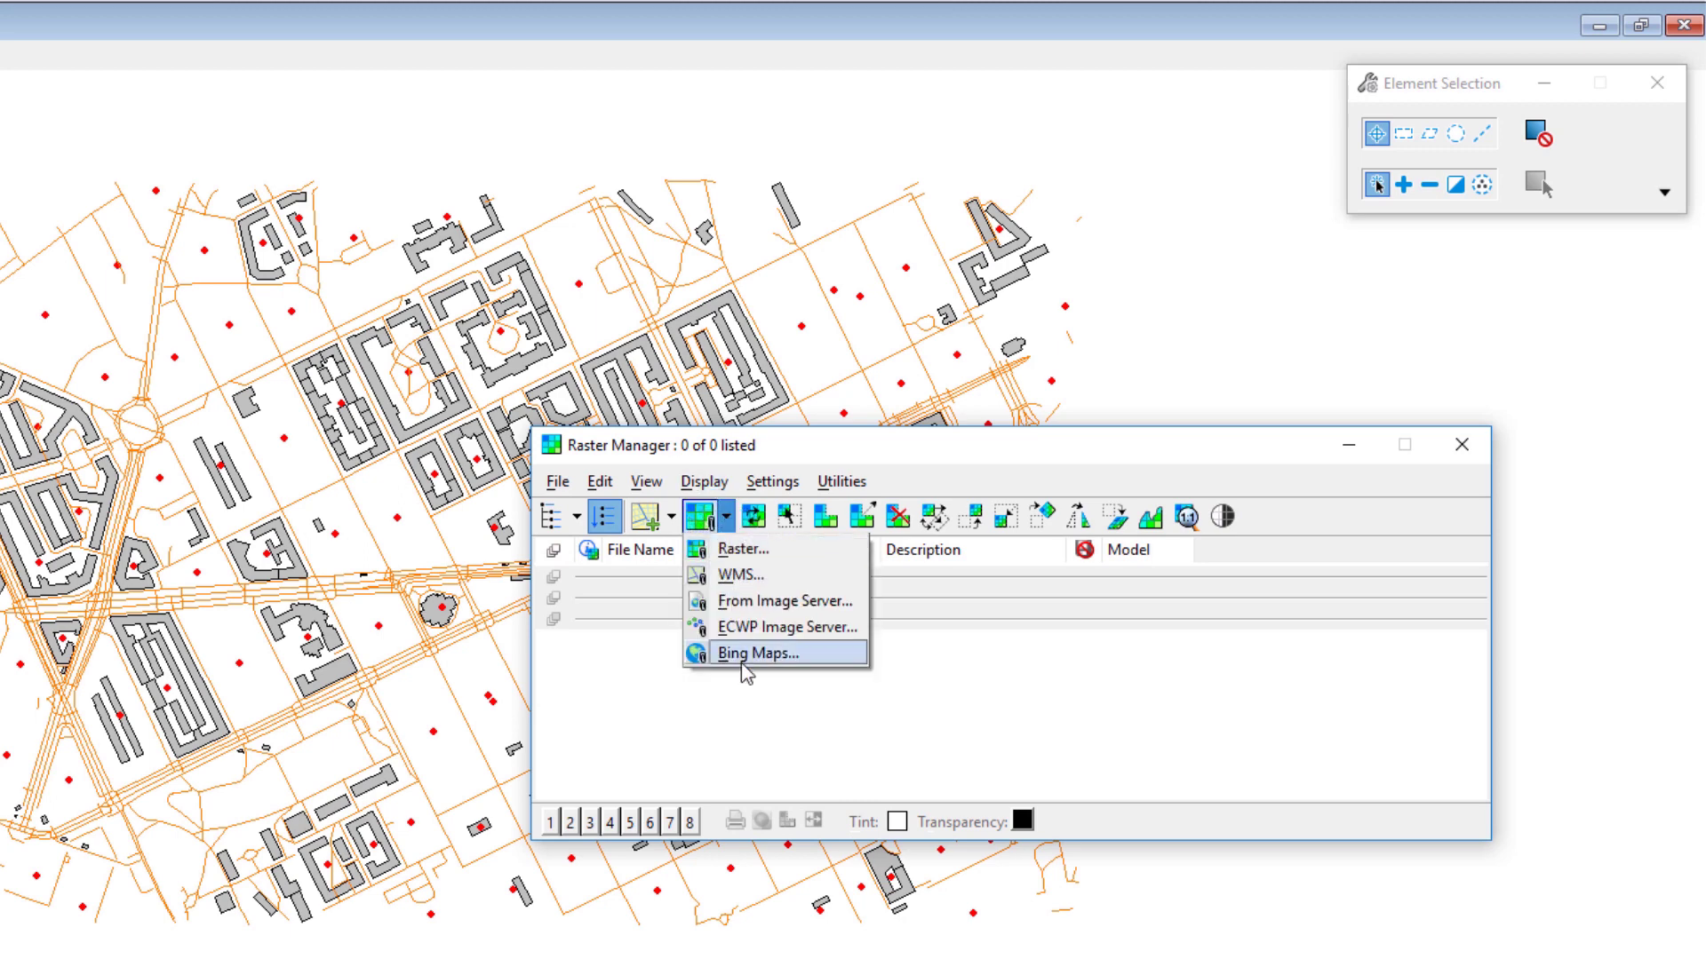
pyautogui.click(737, 551)
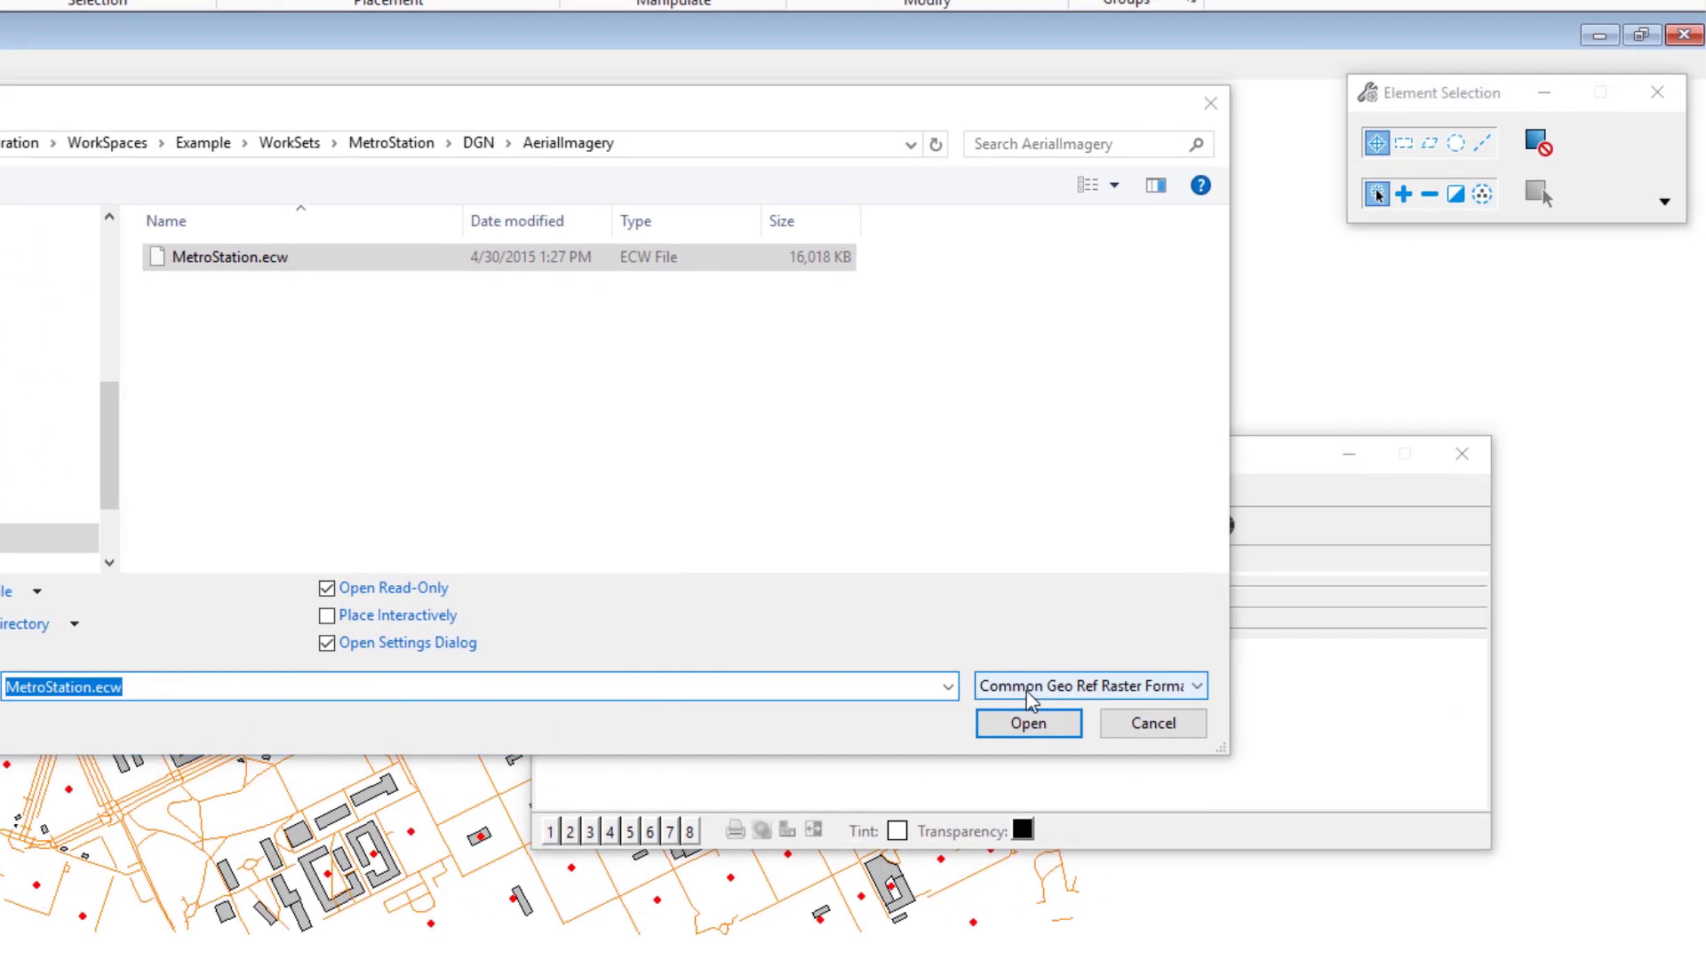
pyautogui.click(1090, 670)
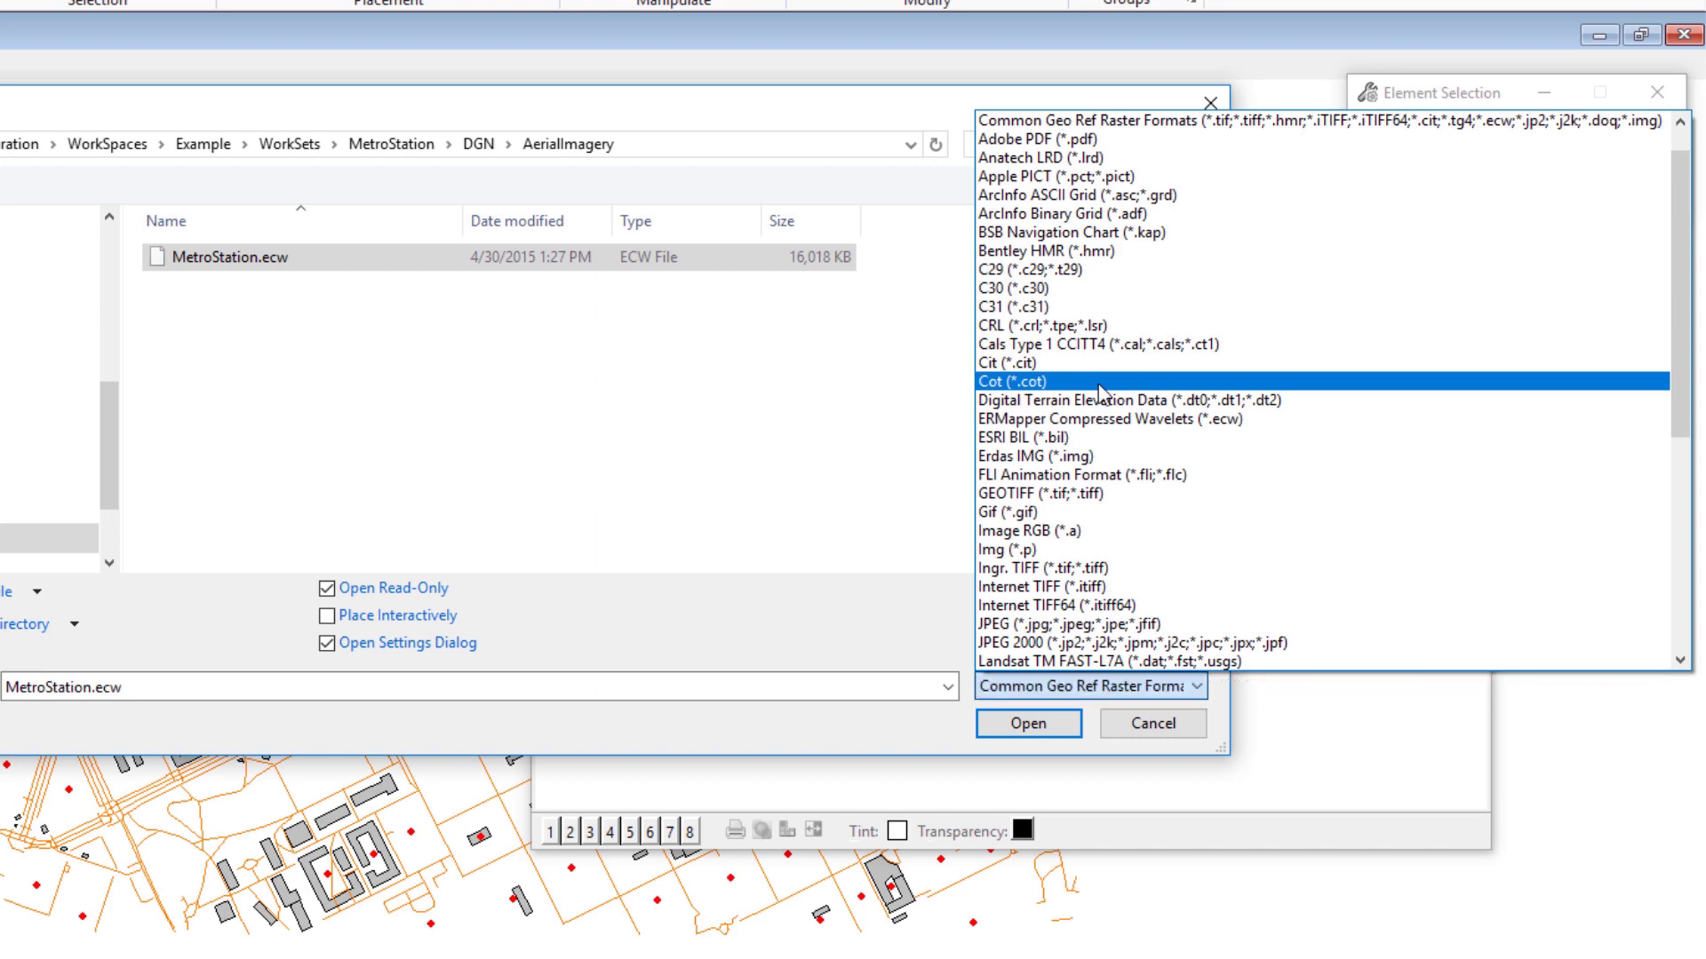
pyautogui.scroll(-4, 1101, 391)
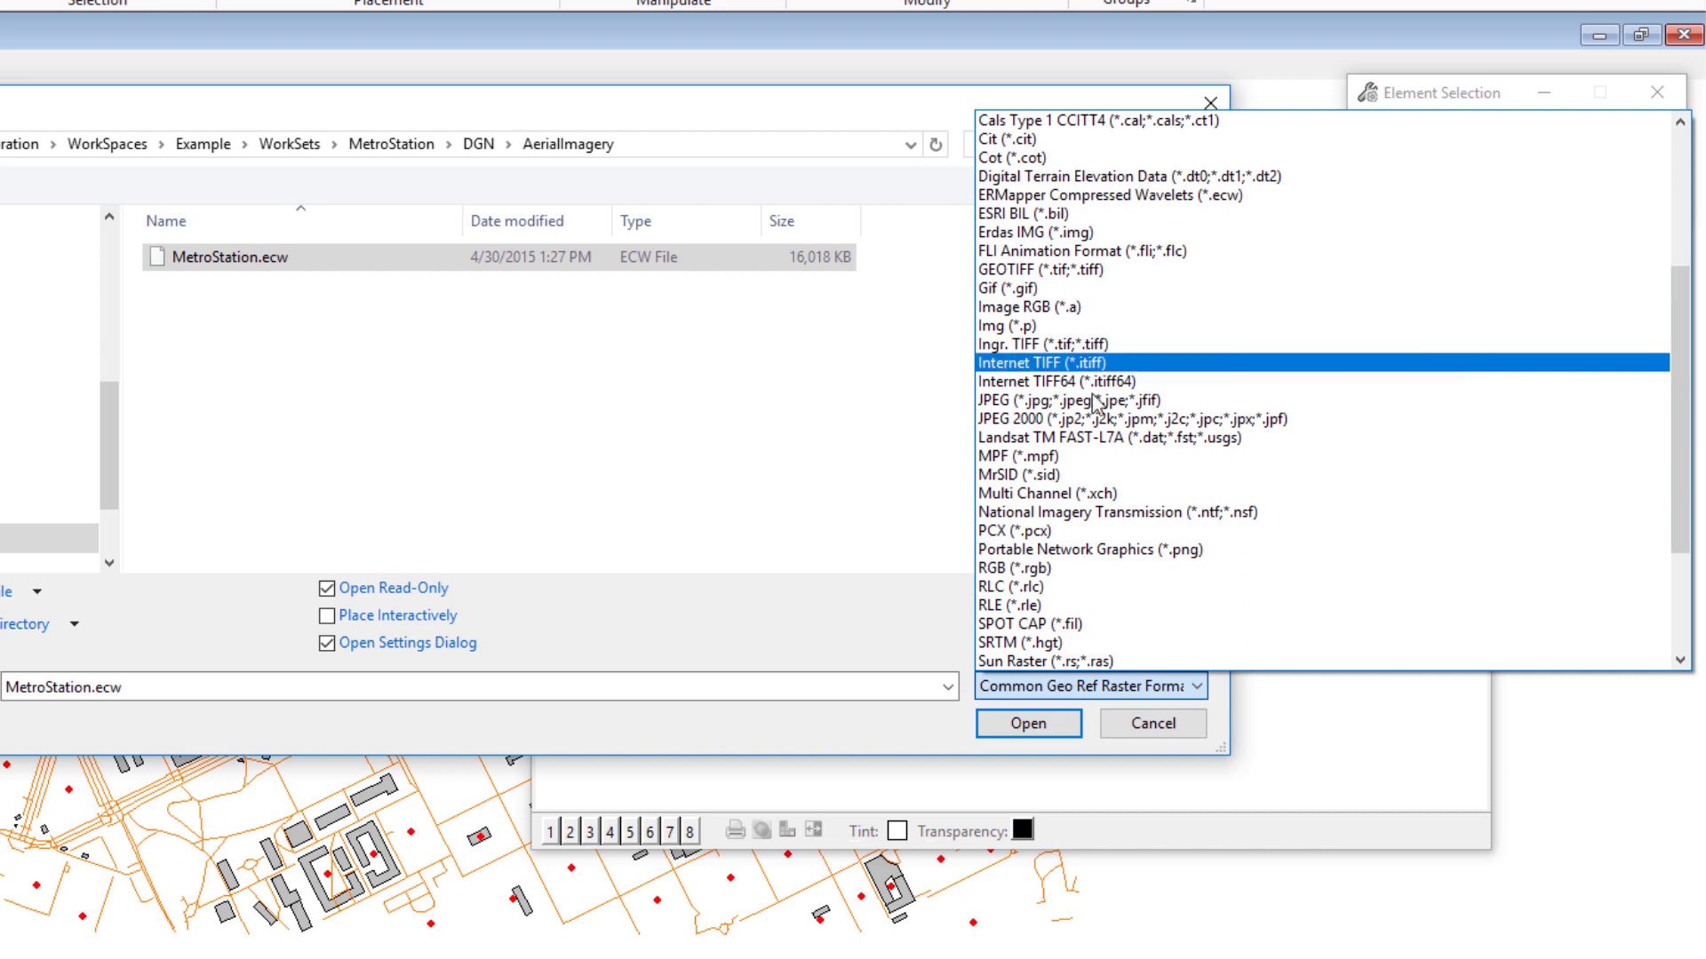
pyautogui.click(868, 632)
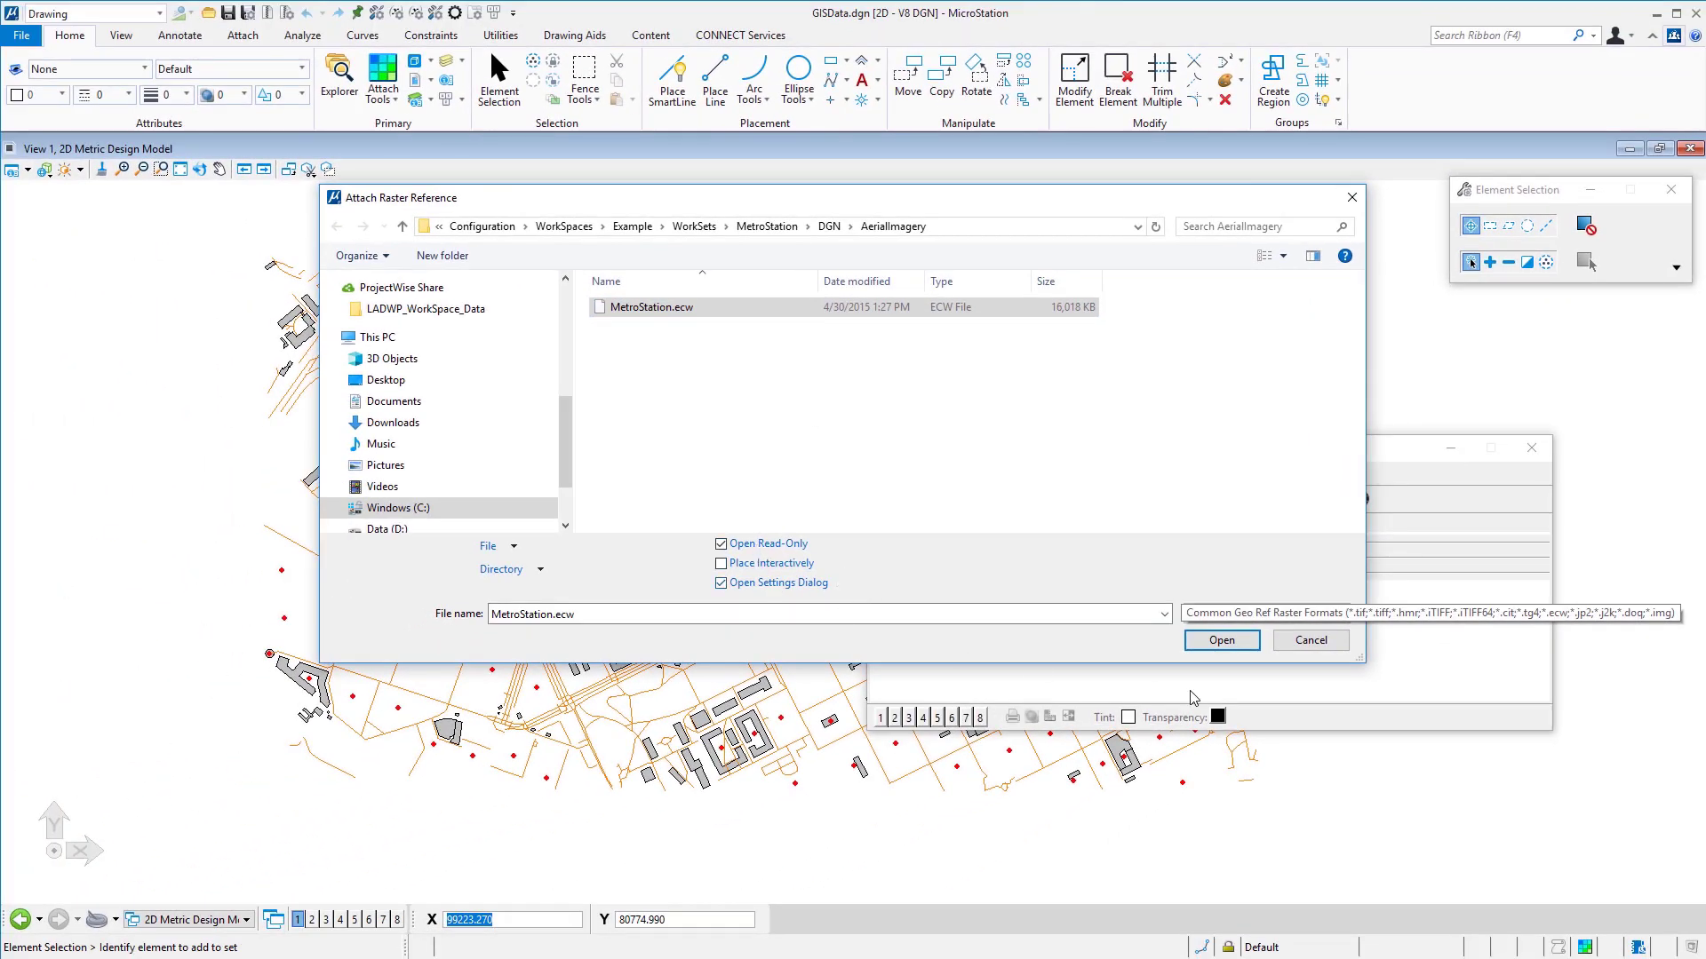
pyautogui.click(1217, 648)
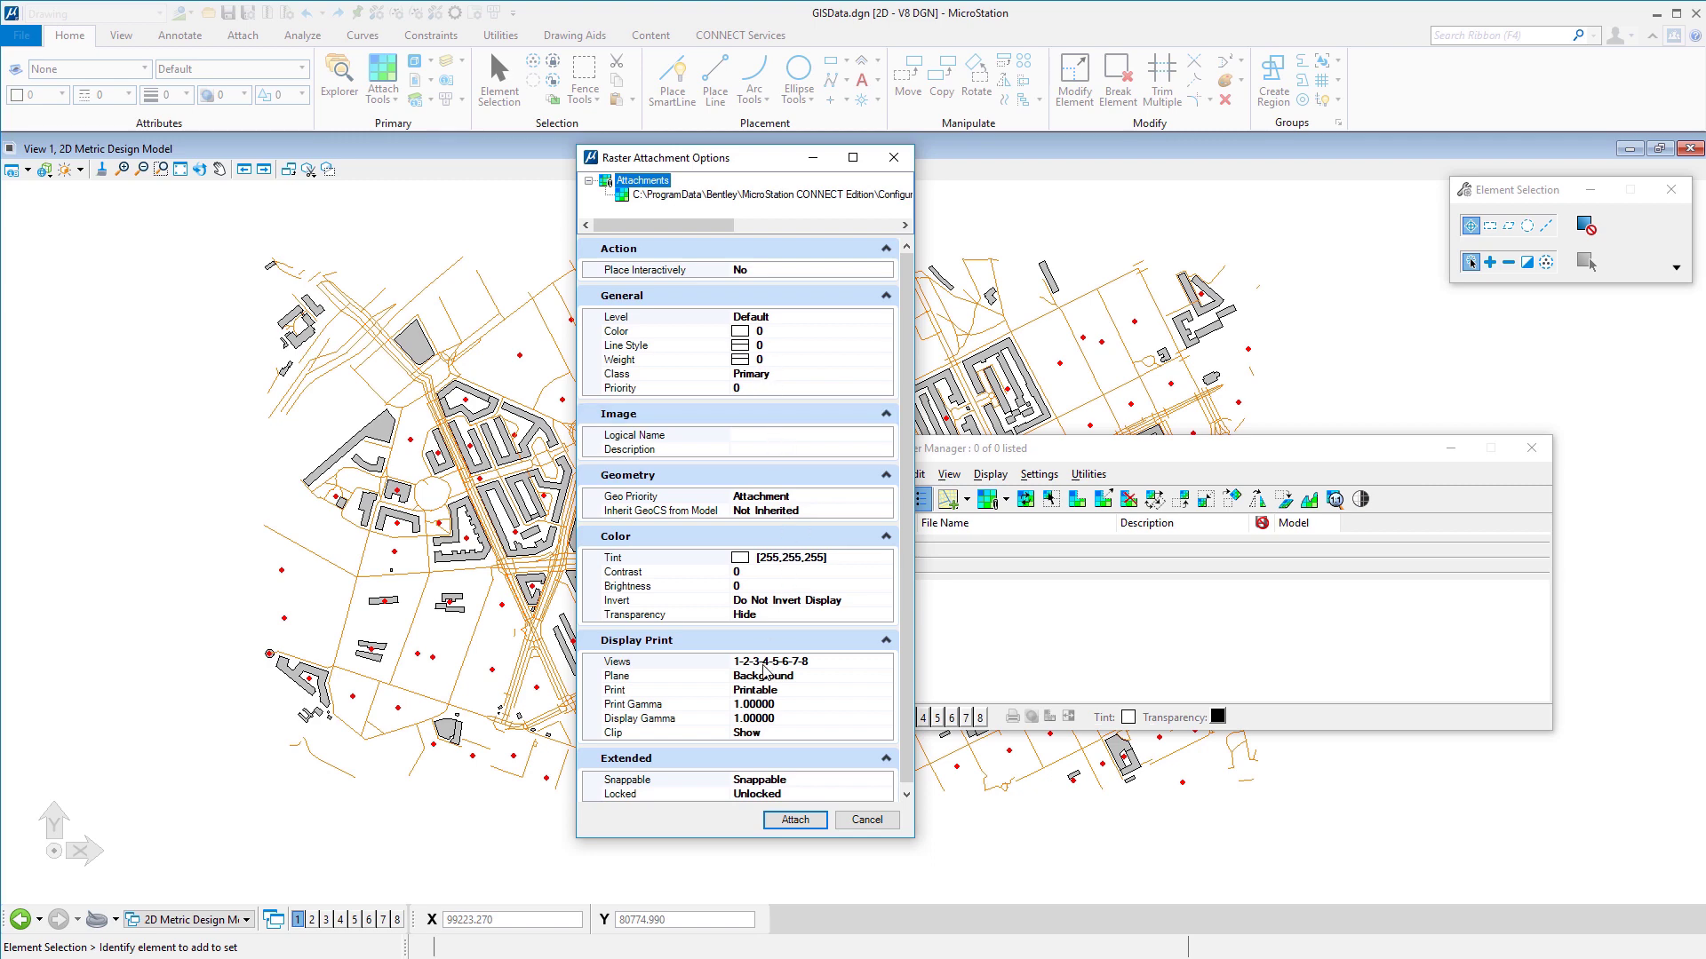
pyautogui.click(797, 820)
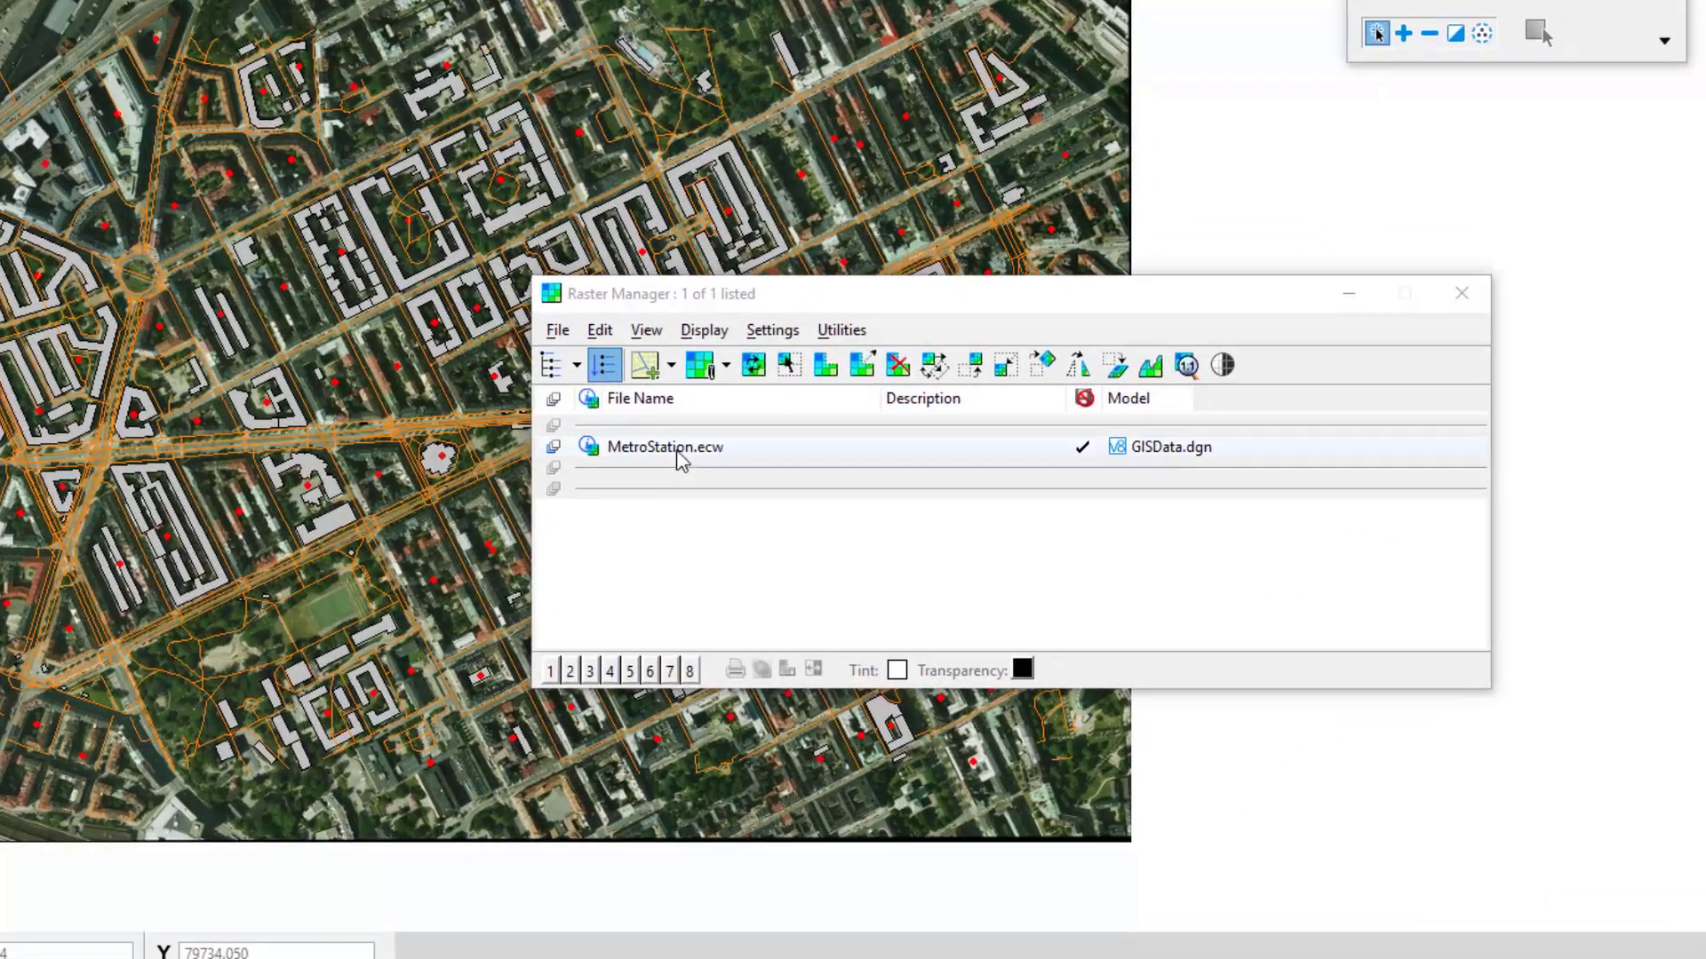
# Step: Select the MetroStation.ecw raster and toggle its display in View 1 off and back on
pyautogui.click(681, 451)
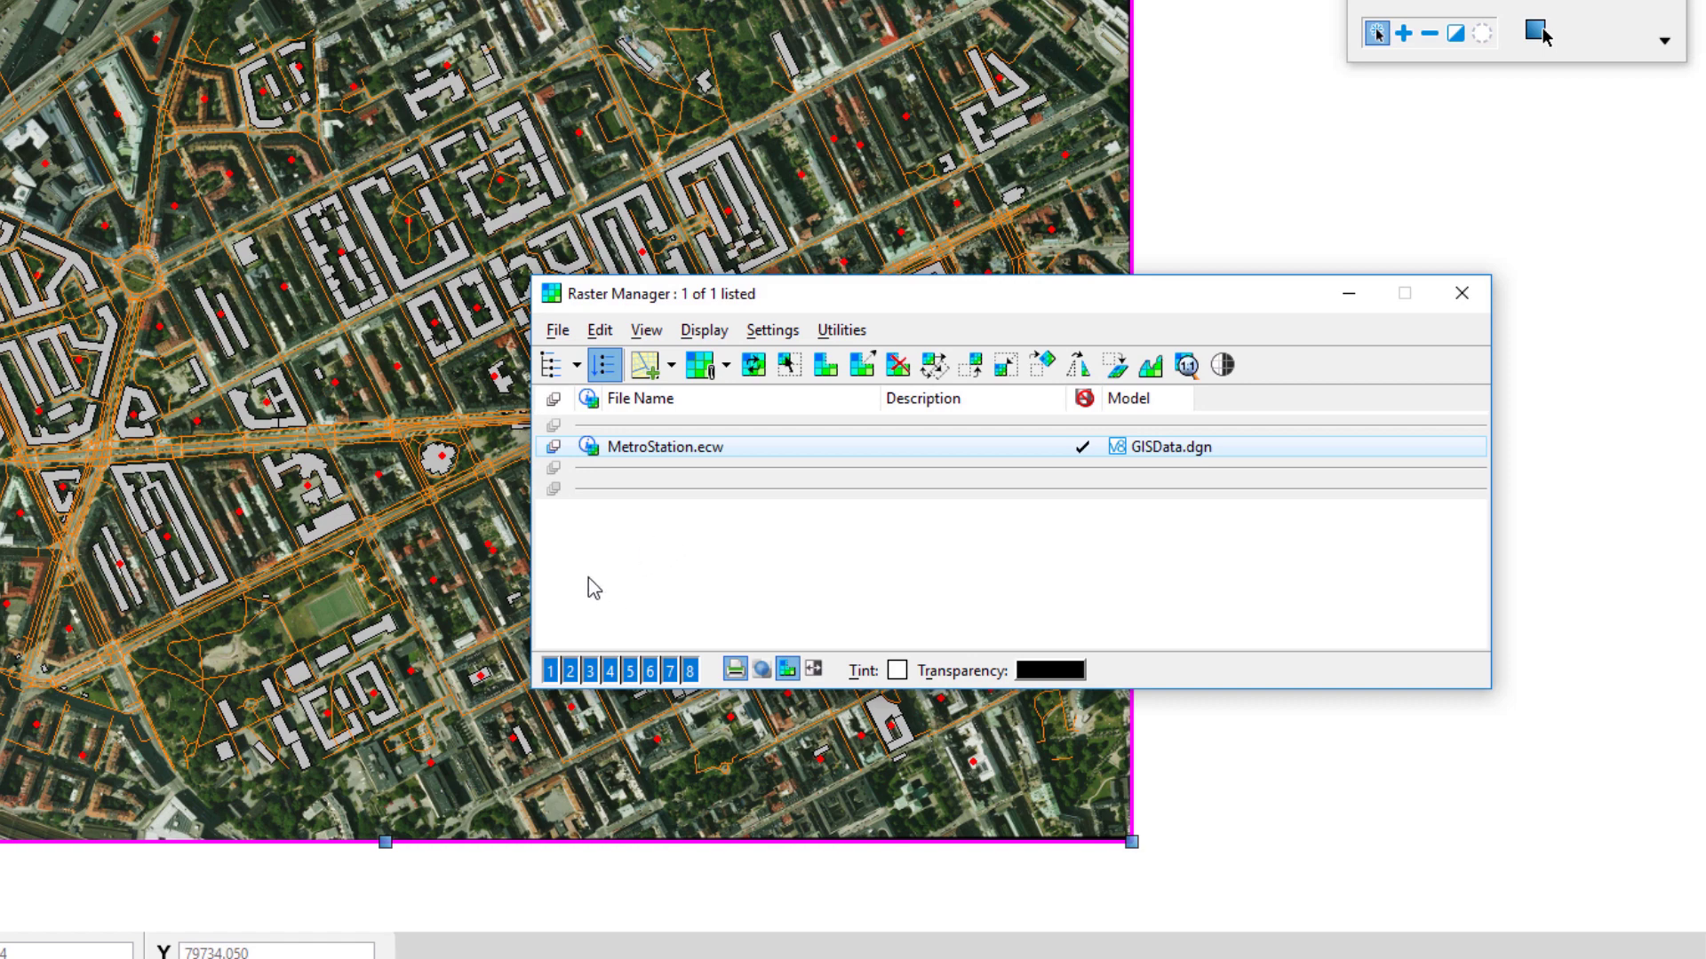
pyautogui.click(551, 671)
pyautogui.click(550, 672)
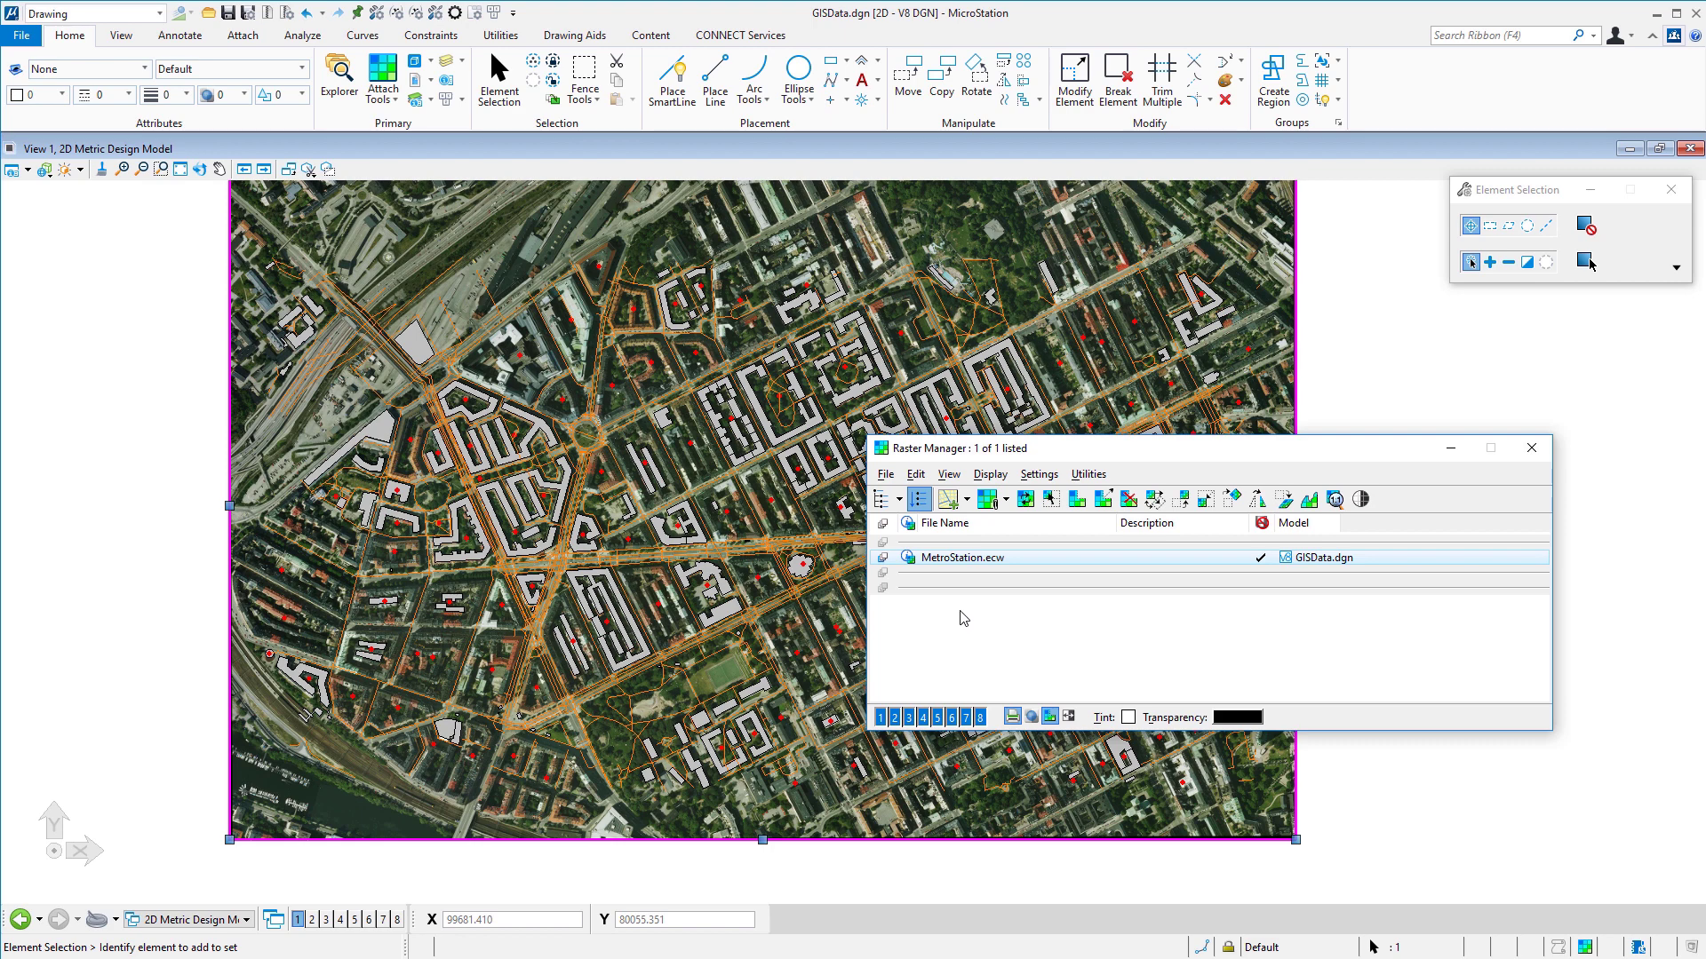
# Step: Detach the MetroStation.ecw raster from the design file
pyautogui.rightClick(958, 558)
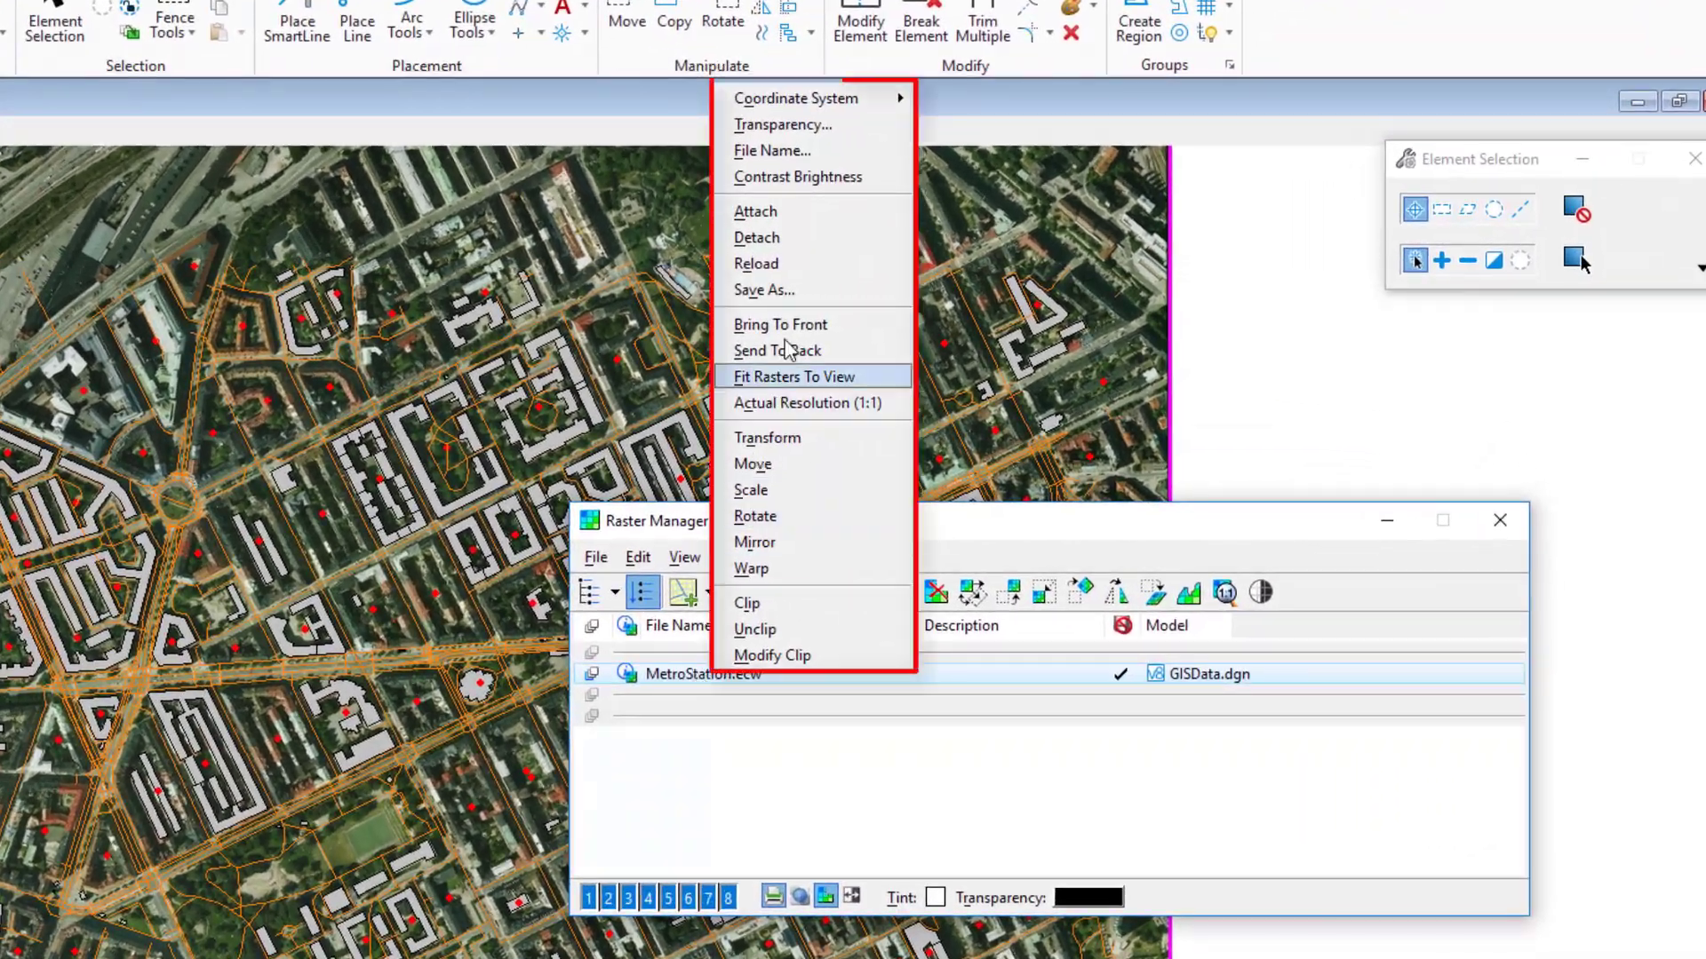
pyautogui.click(802, 238)
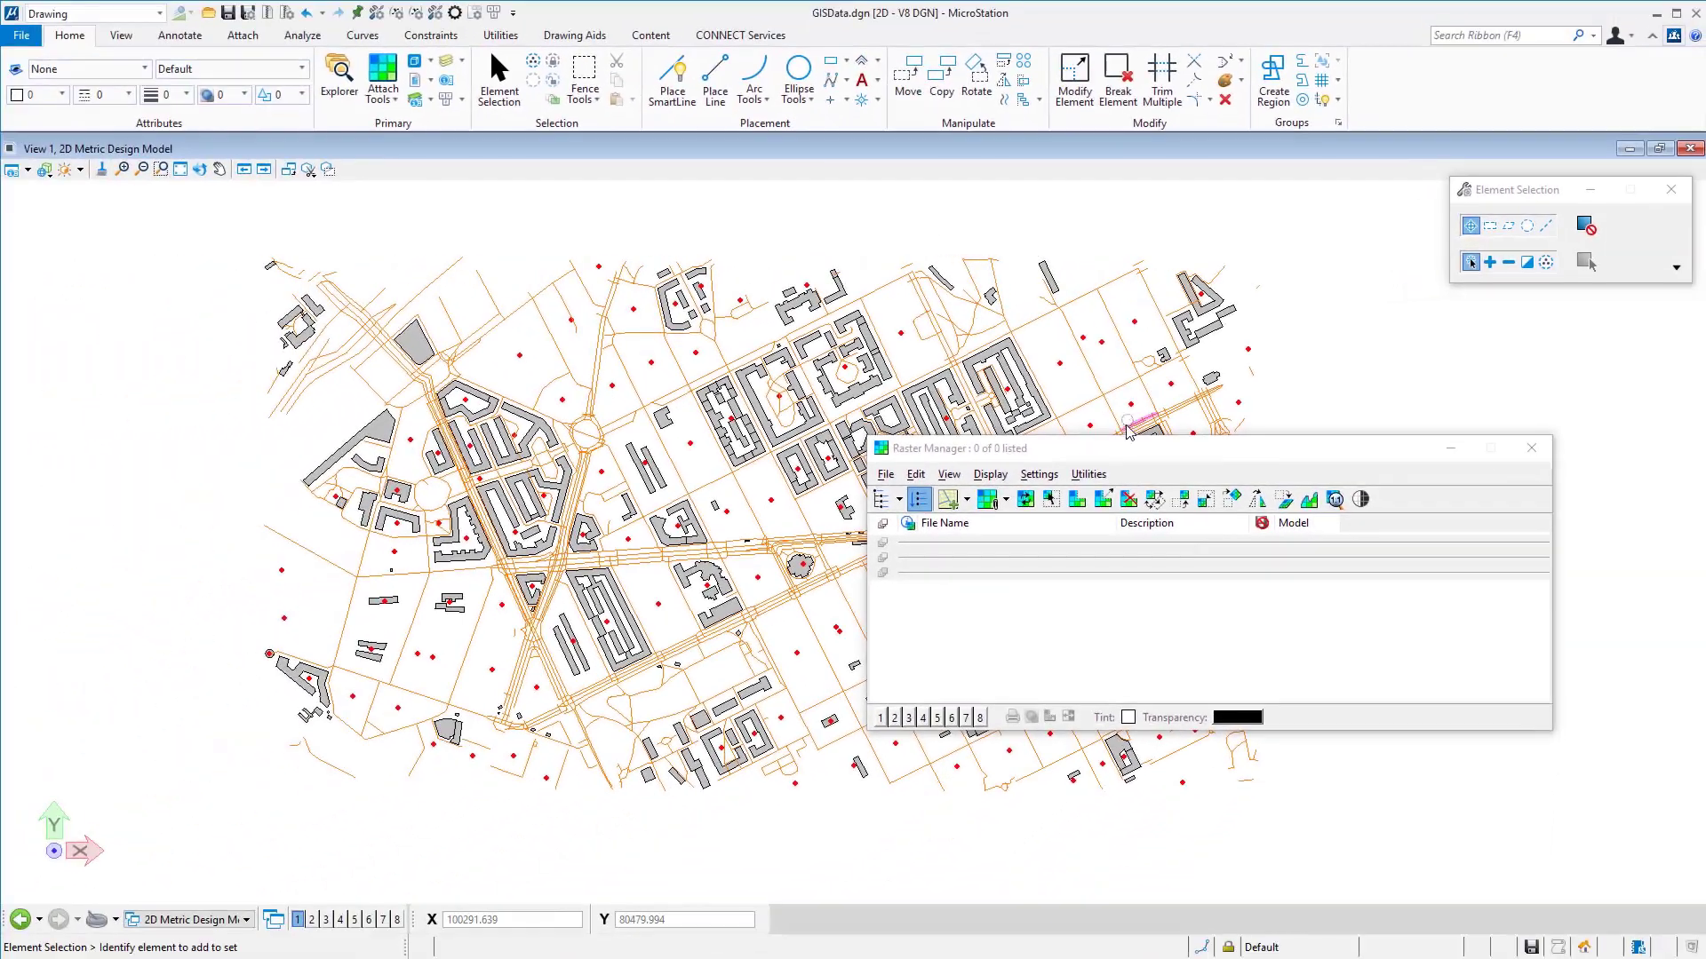
pyautogui.moveTo(1102, 450); pyautogui.dragTo(1086, 414)
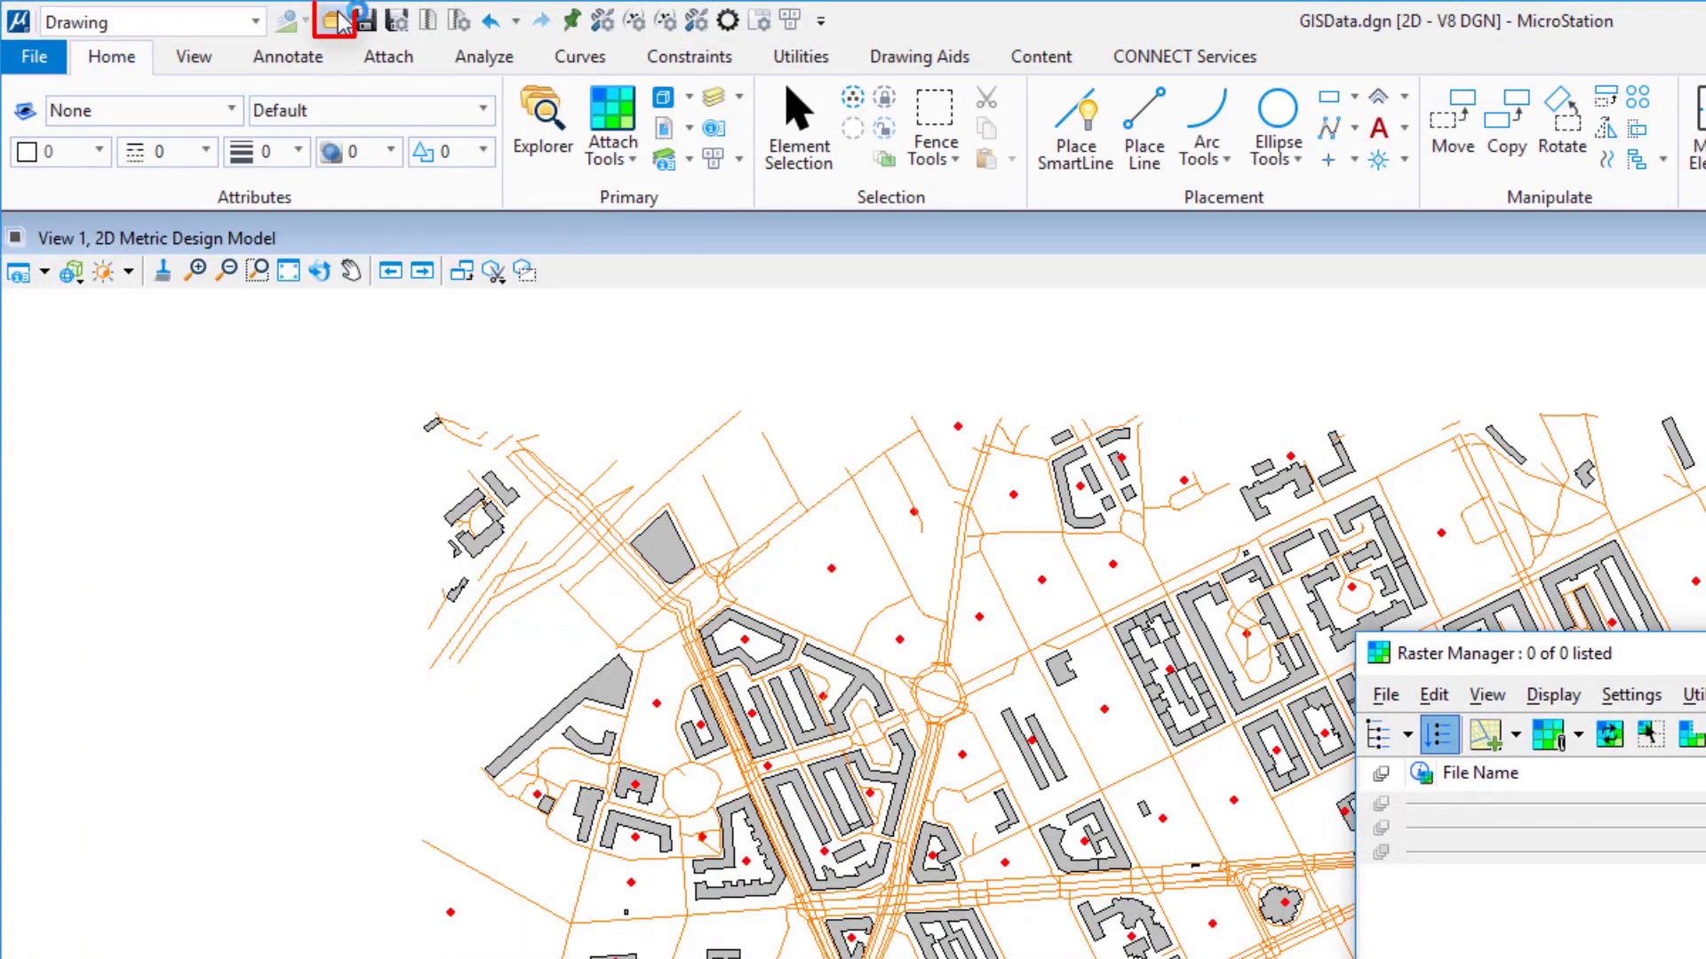
# Step: Open the design file 112T50aa.DGN from the Ref Demo folder within the MetroStation DGN folder
pyautogui.click(334, 20)
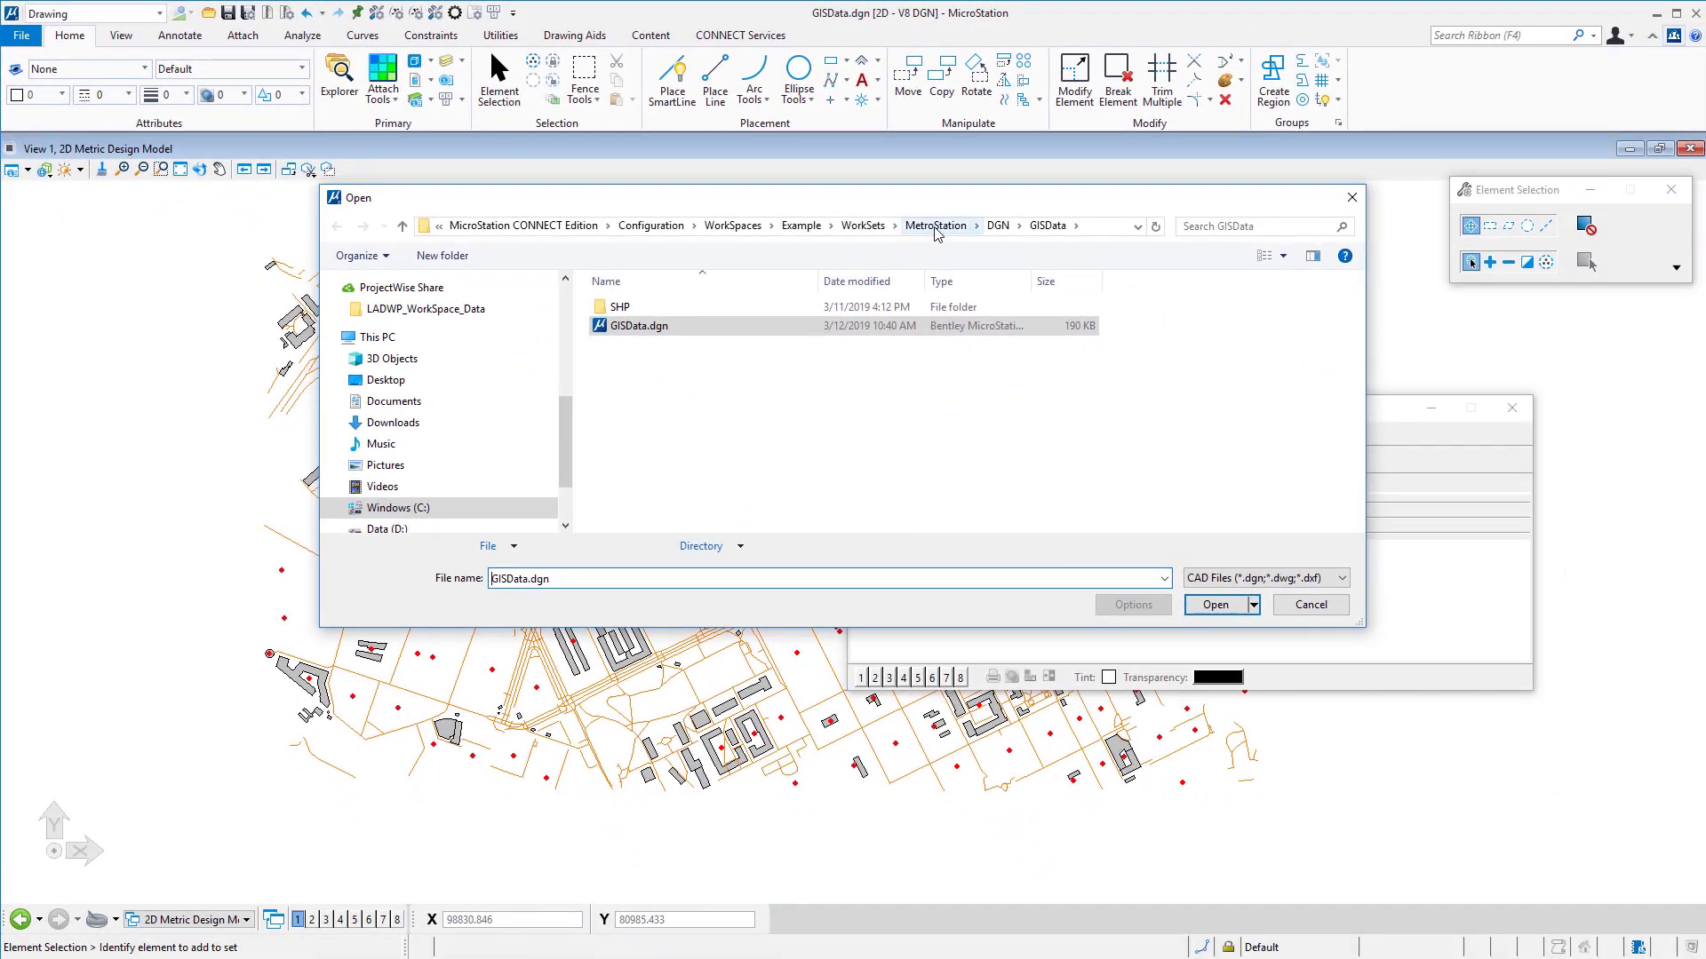
pyautogui.click(997, 228)
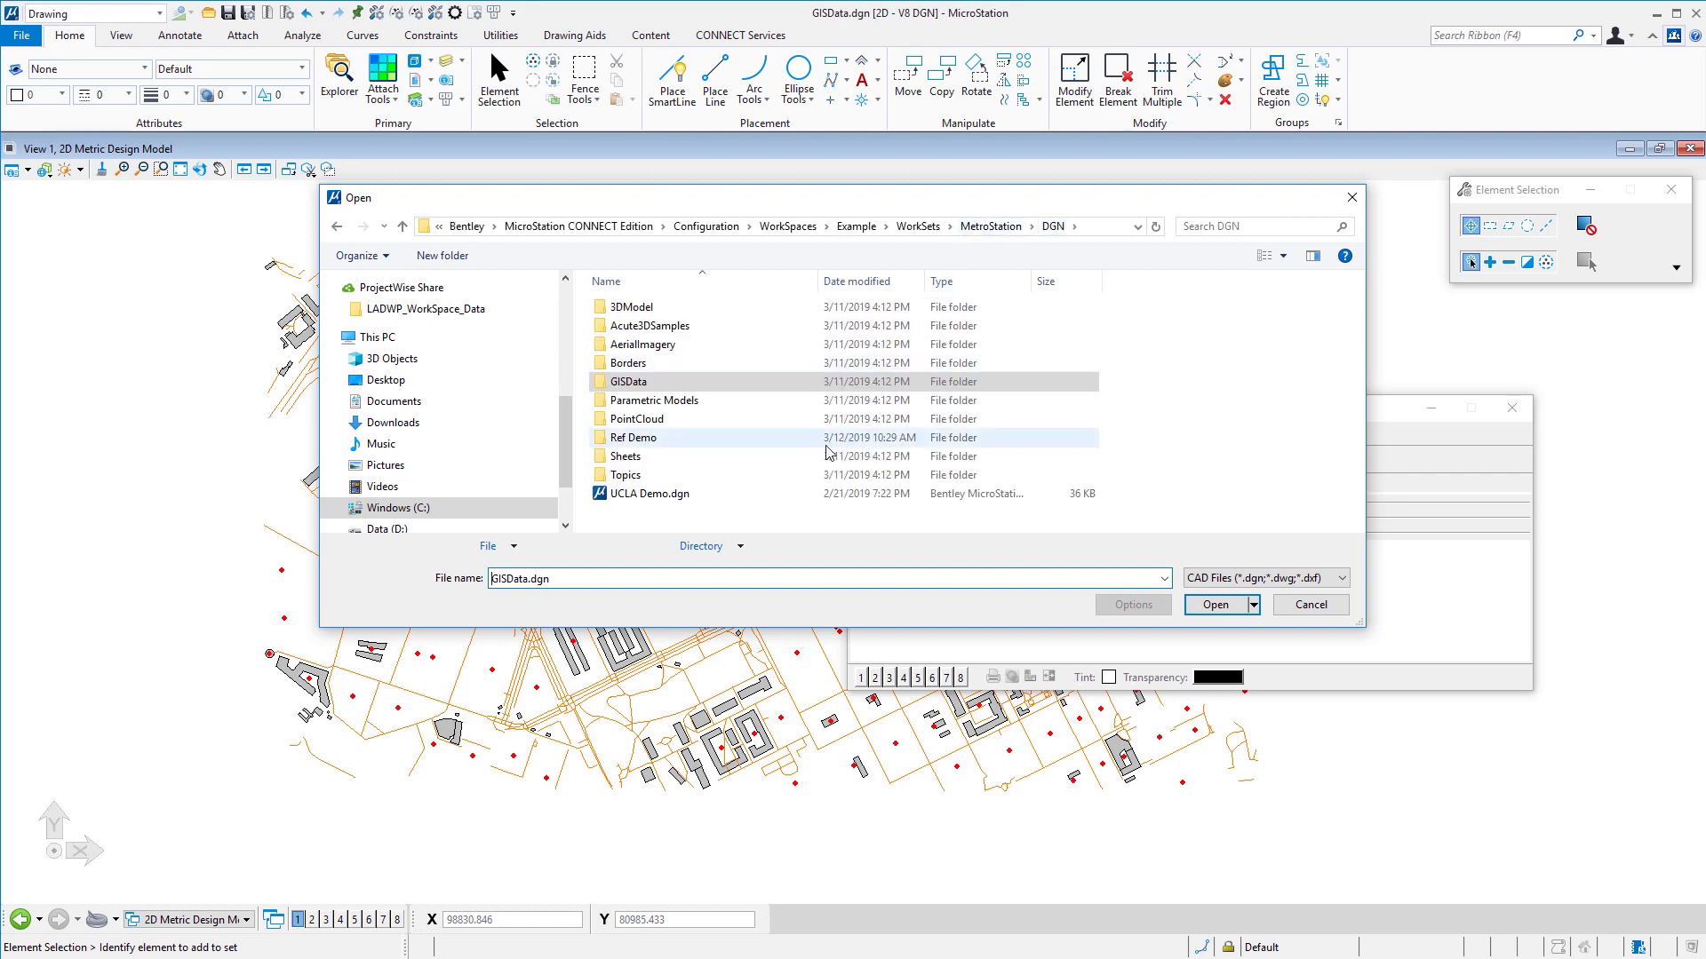
pyautogui.doubleClick(649, 439)
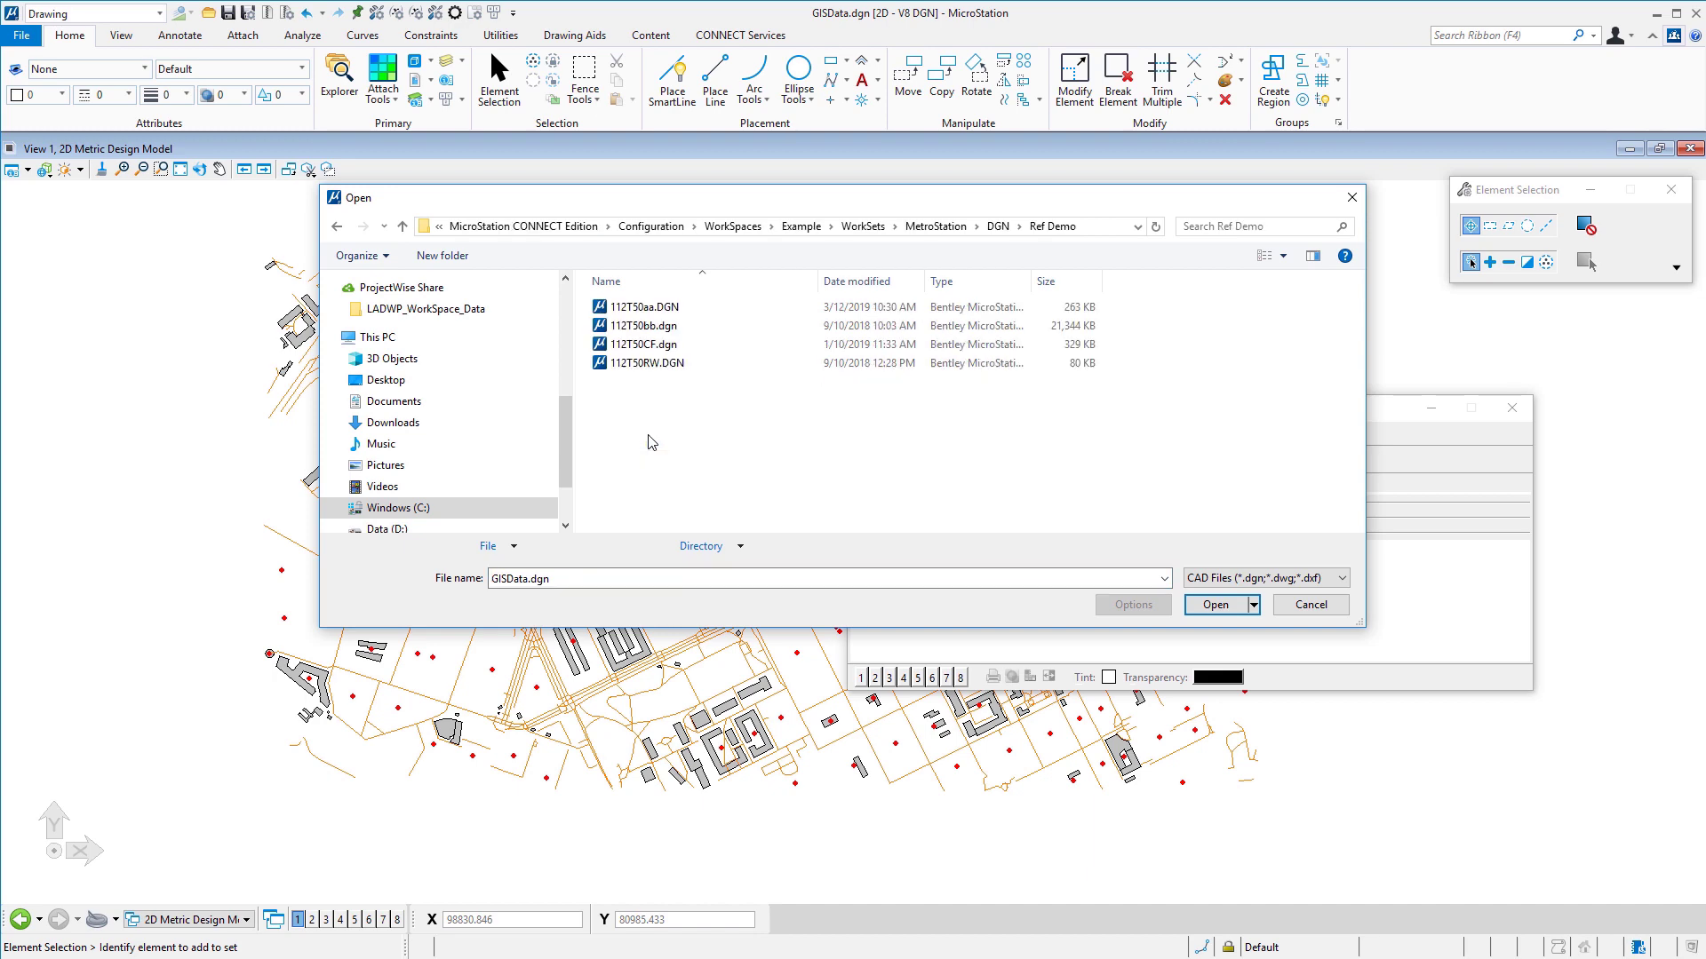
pyautogui.doubleClick(638, 307)
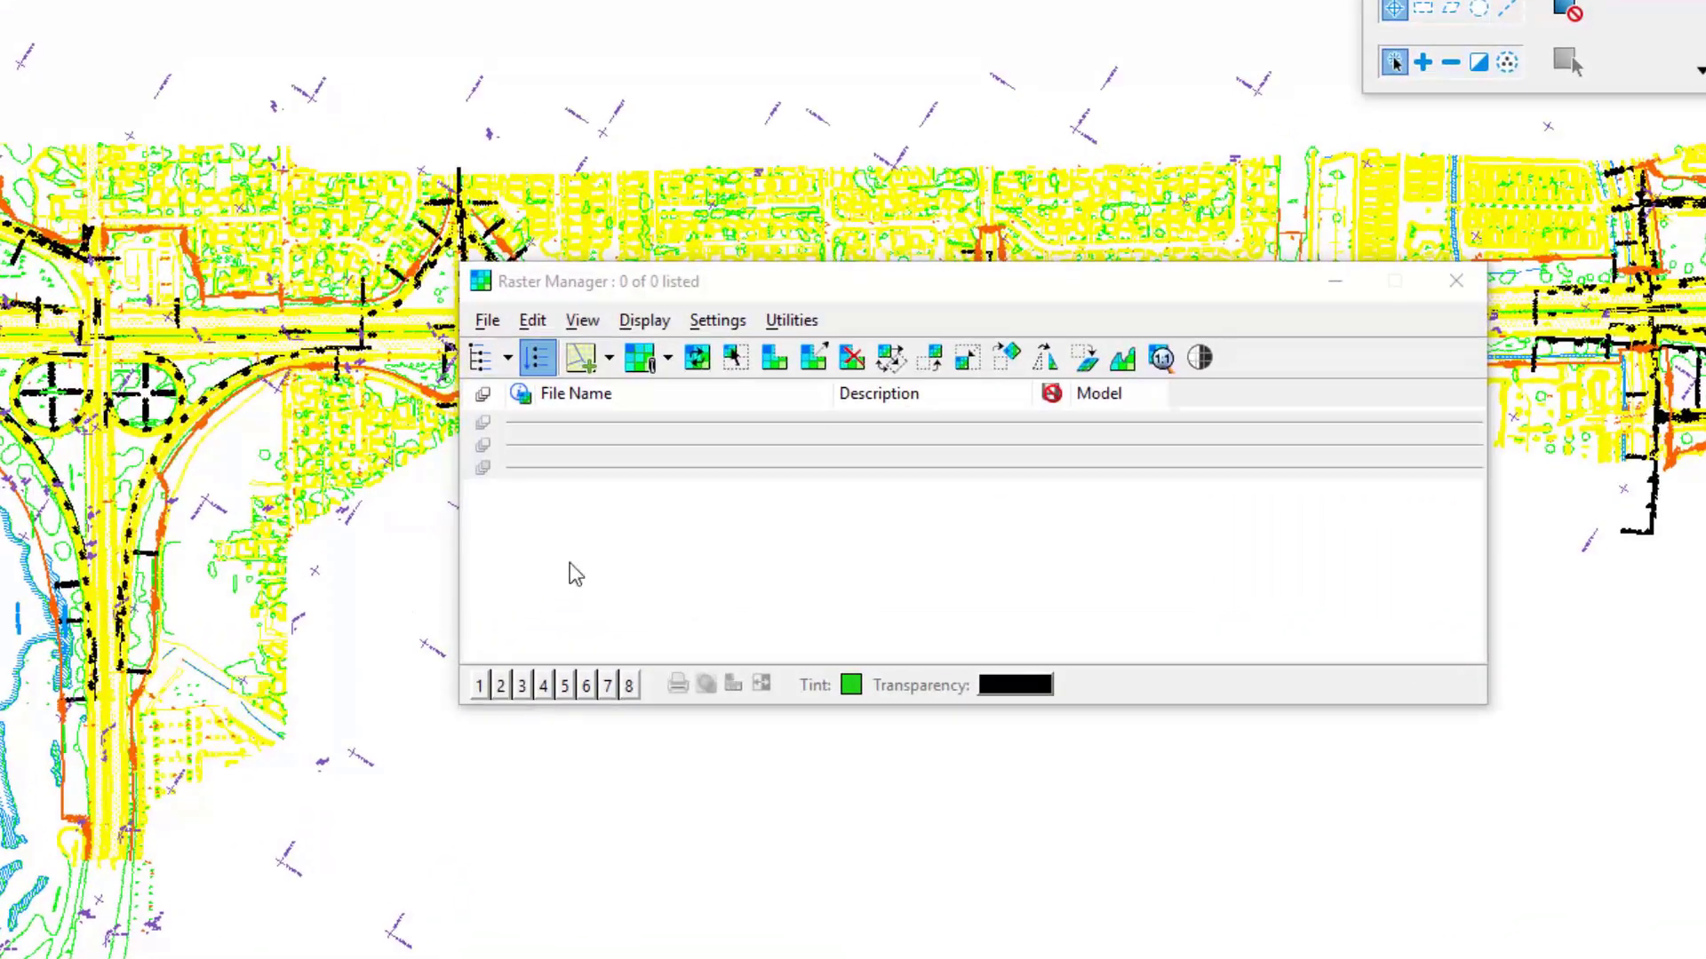
pyautogui.moveTo(563, 283); pyautogui.dragTo(517, 330)
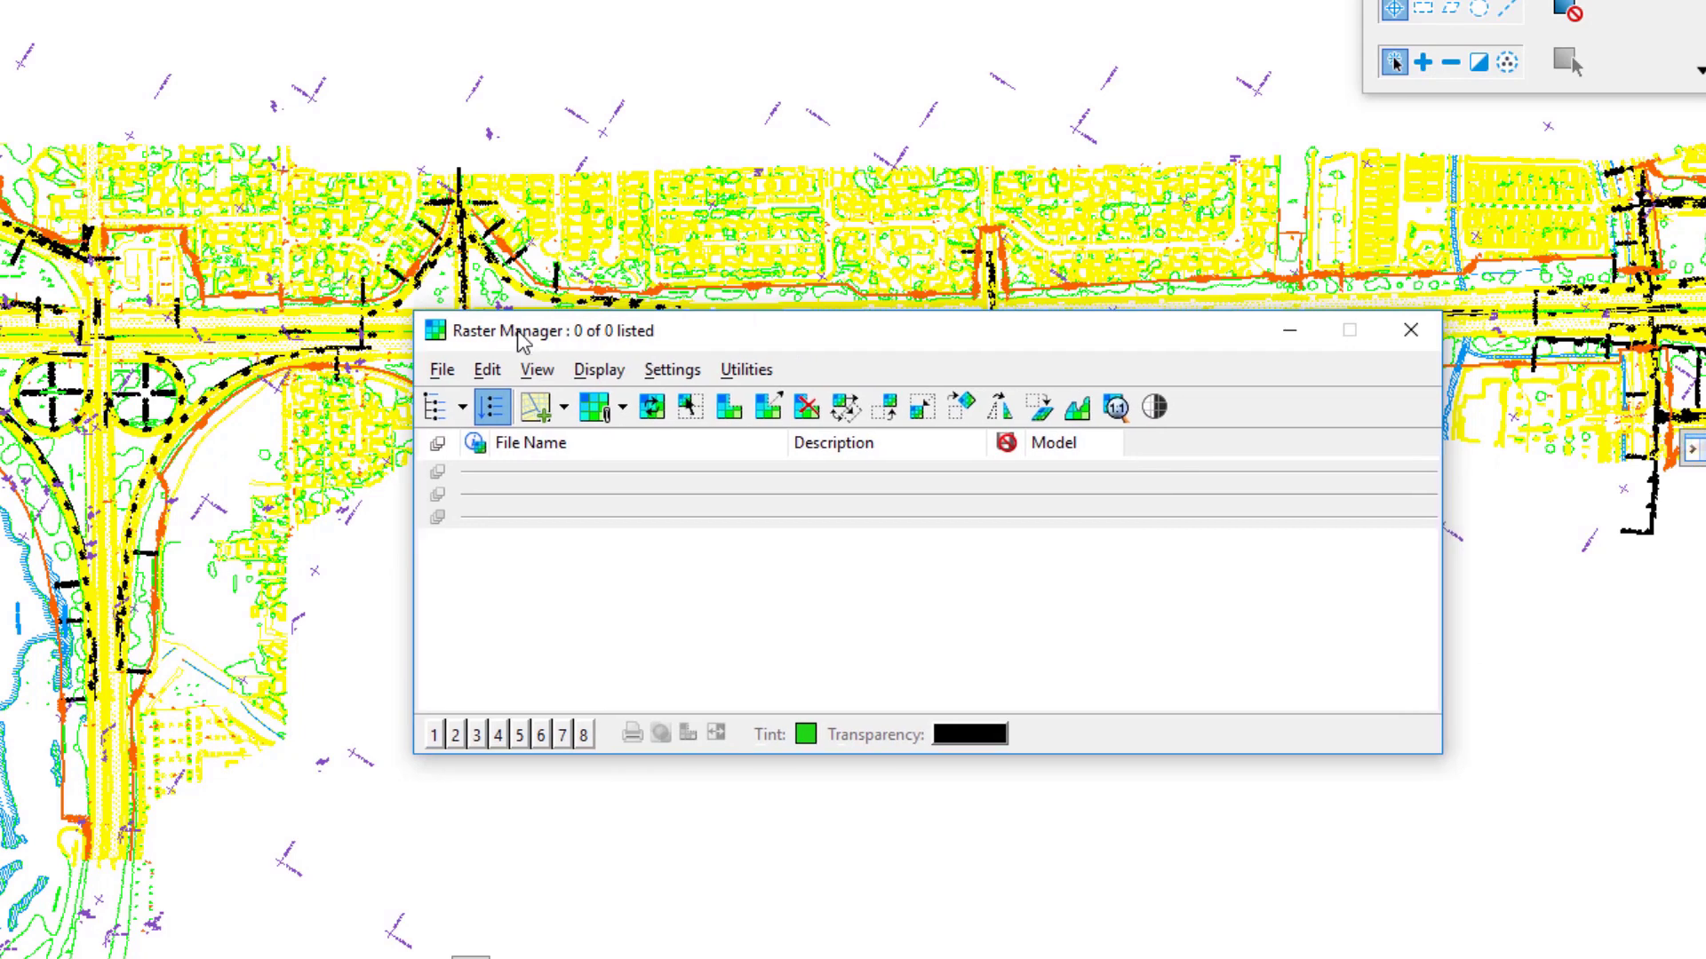
# Step: Attach Bing Maps as a raster background using the Road layer
pyautogui.click(622, 410)
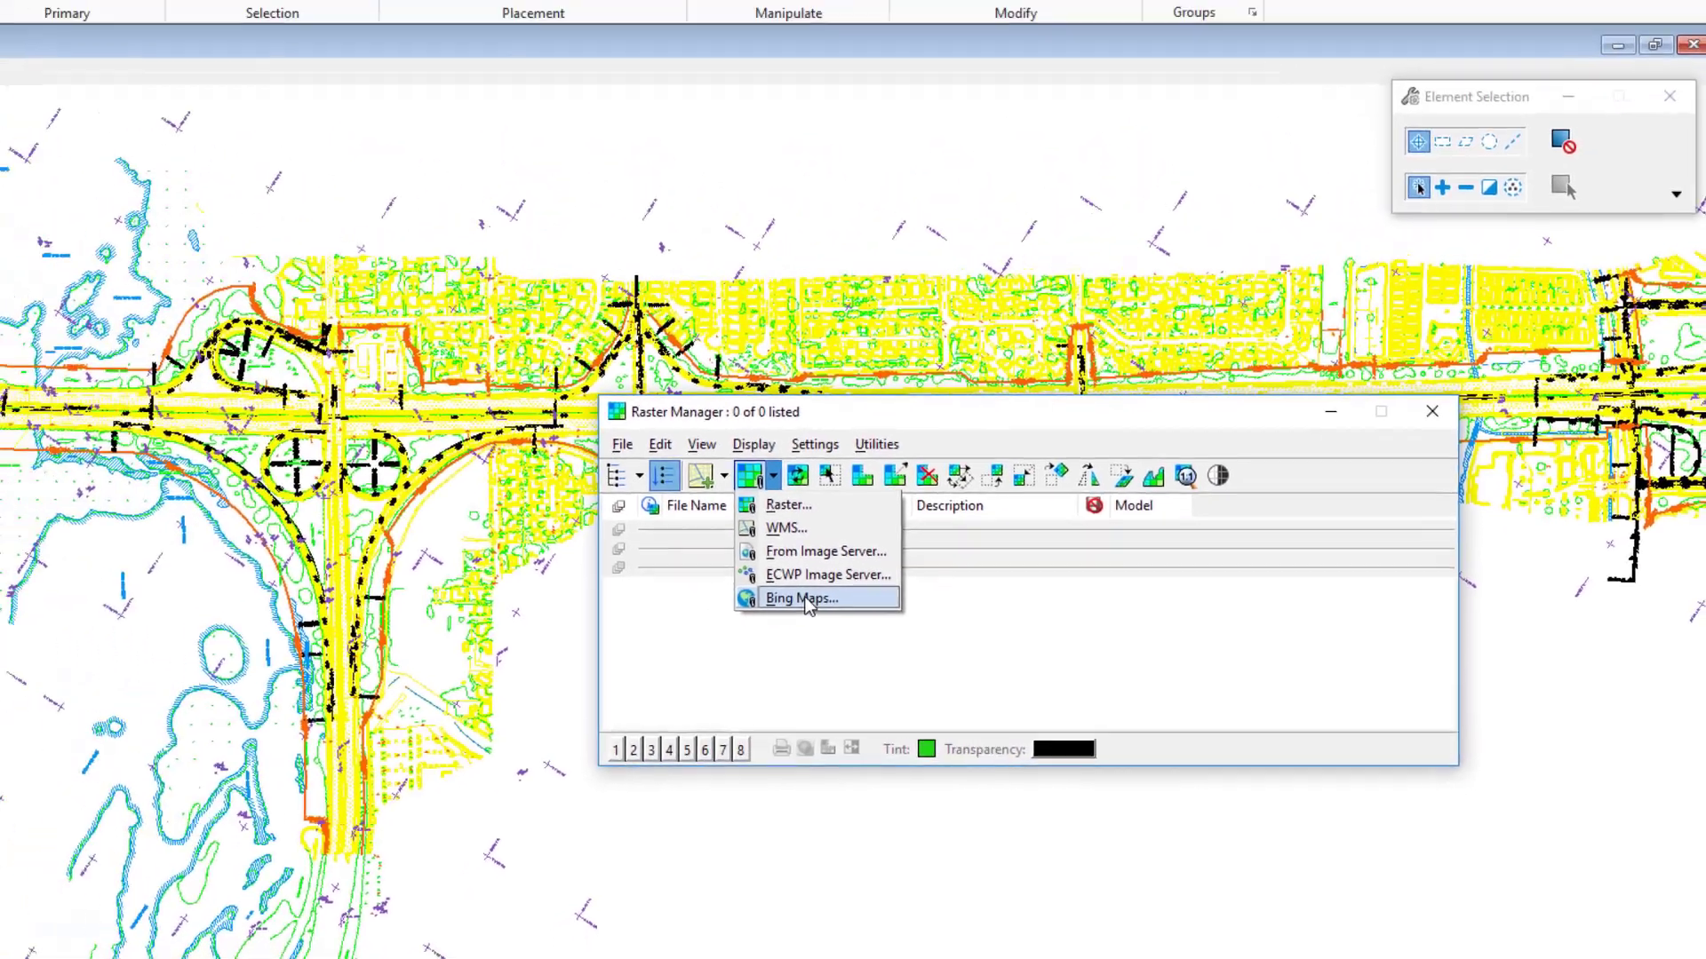
pyautogui.click(657, 553)
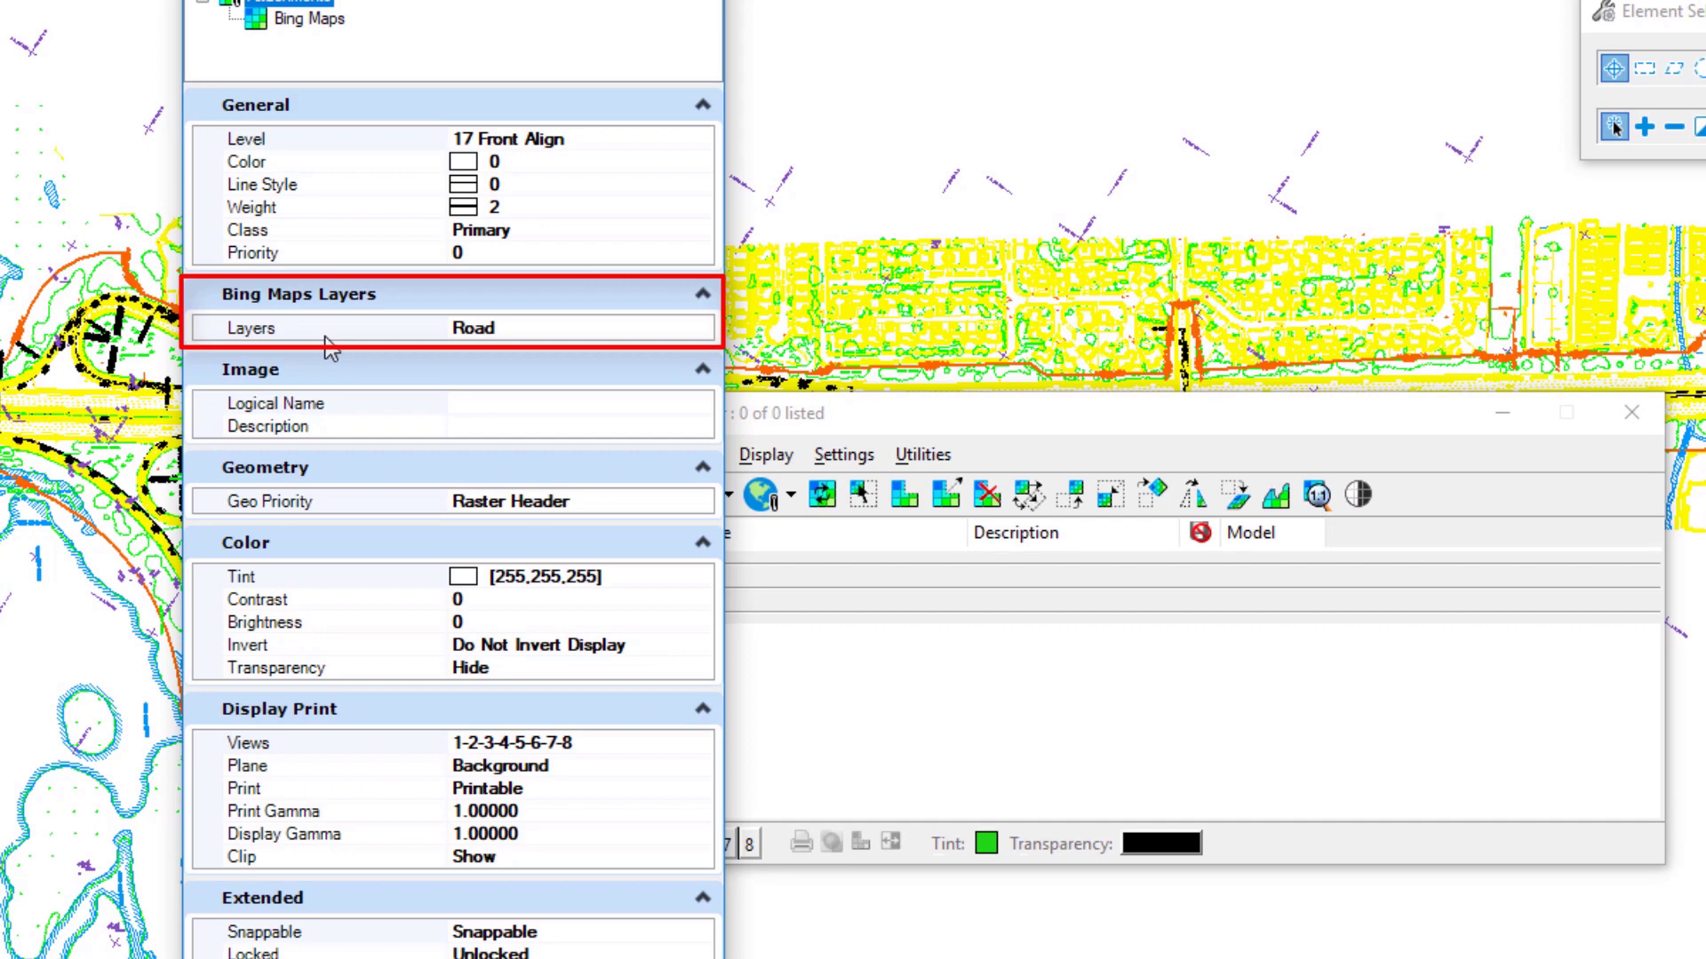
pyautogui.click(665, 332)
pyautogui.click(701, 329)
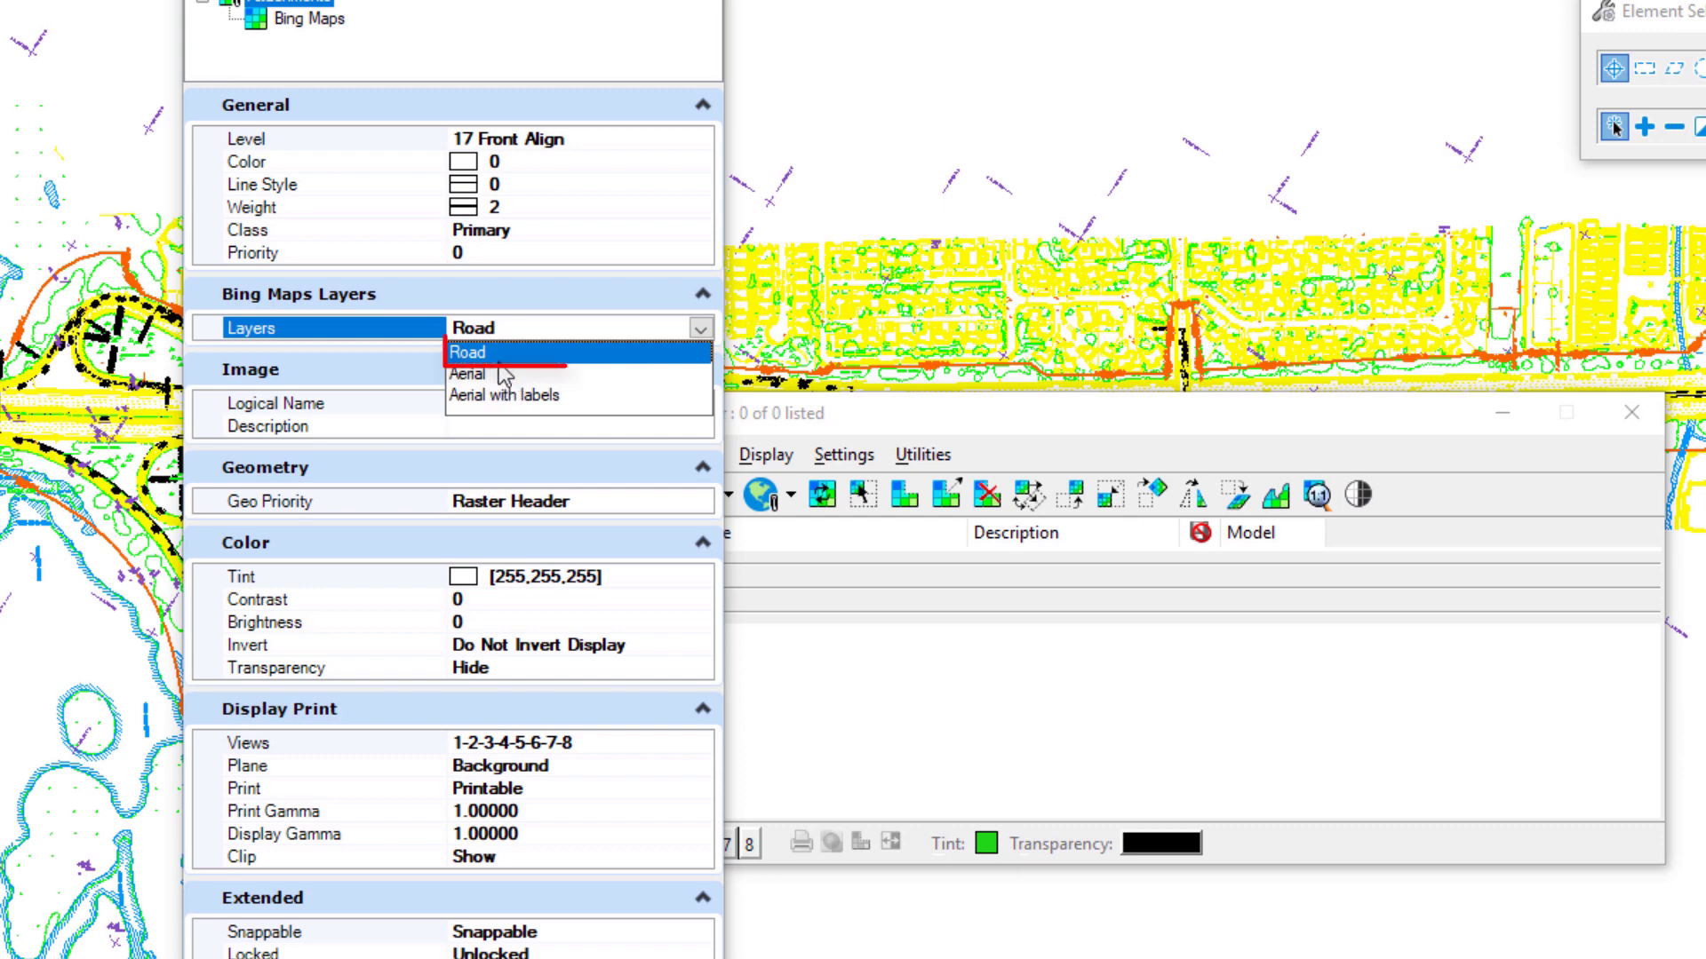
pyautogui.click(476, 354)
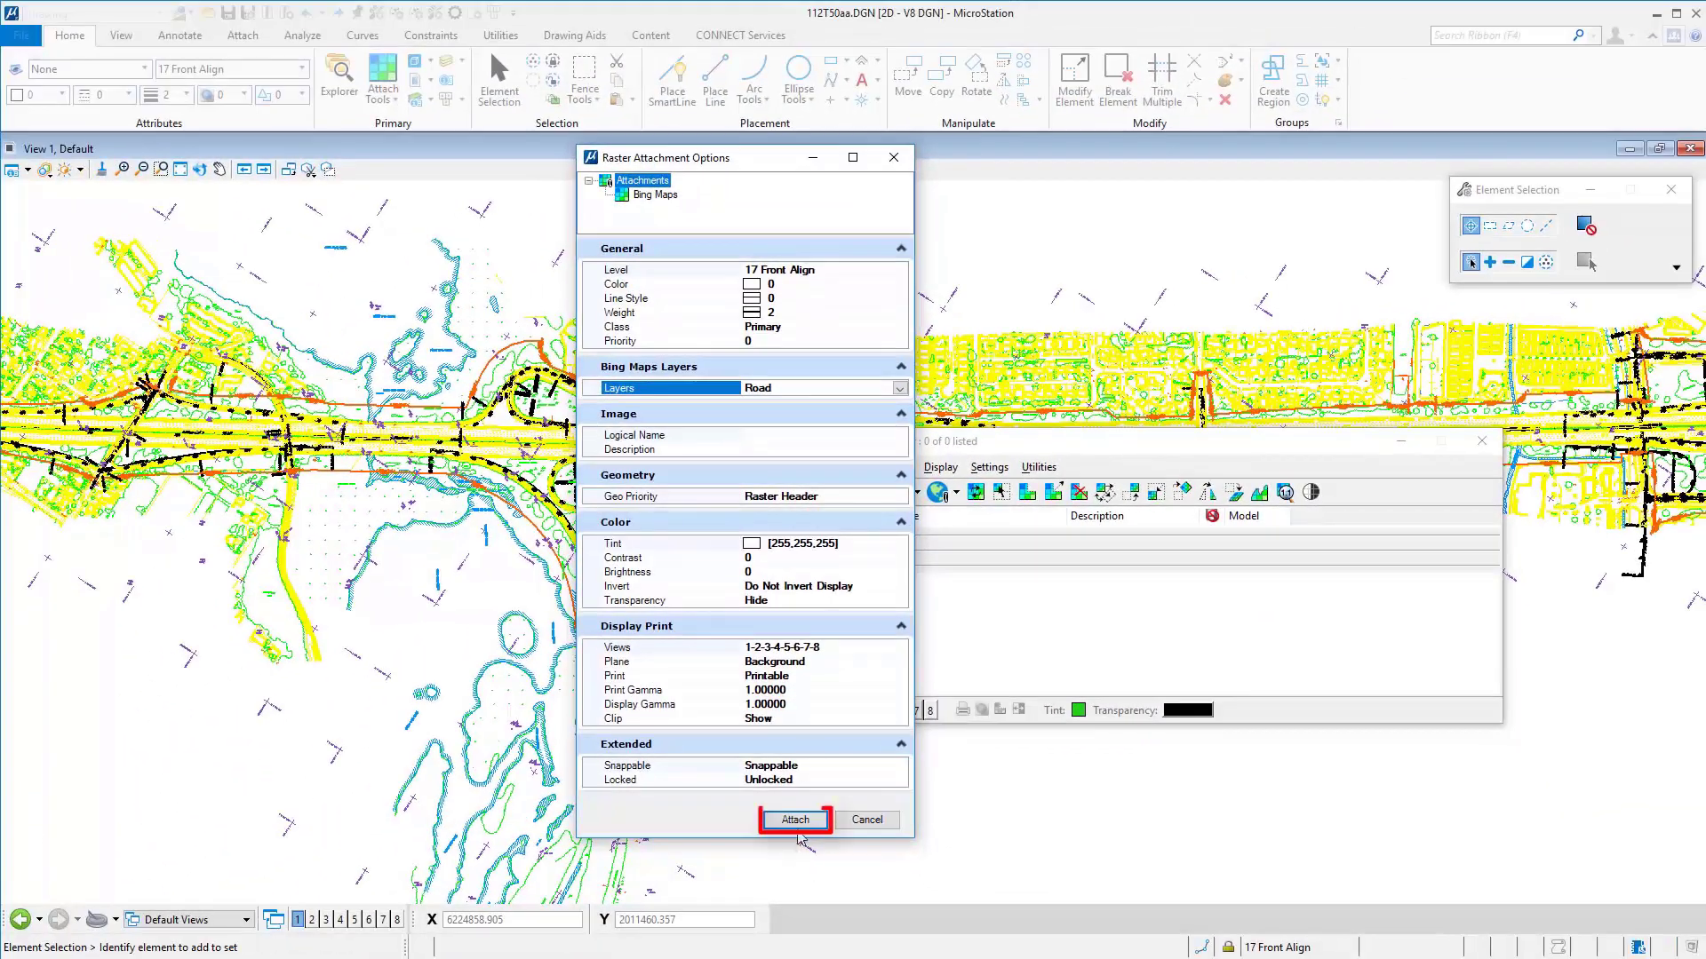
pyautogui.click(797, 828)
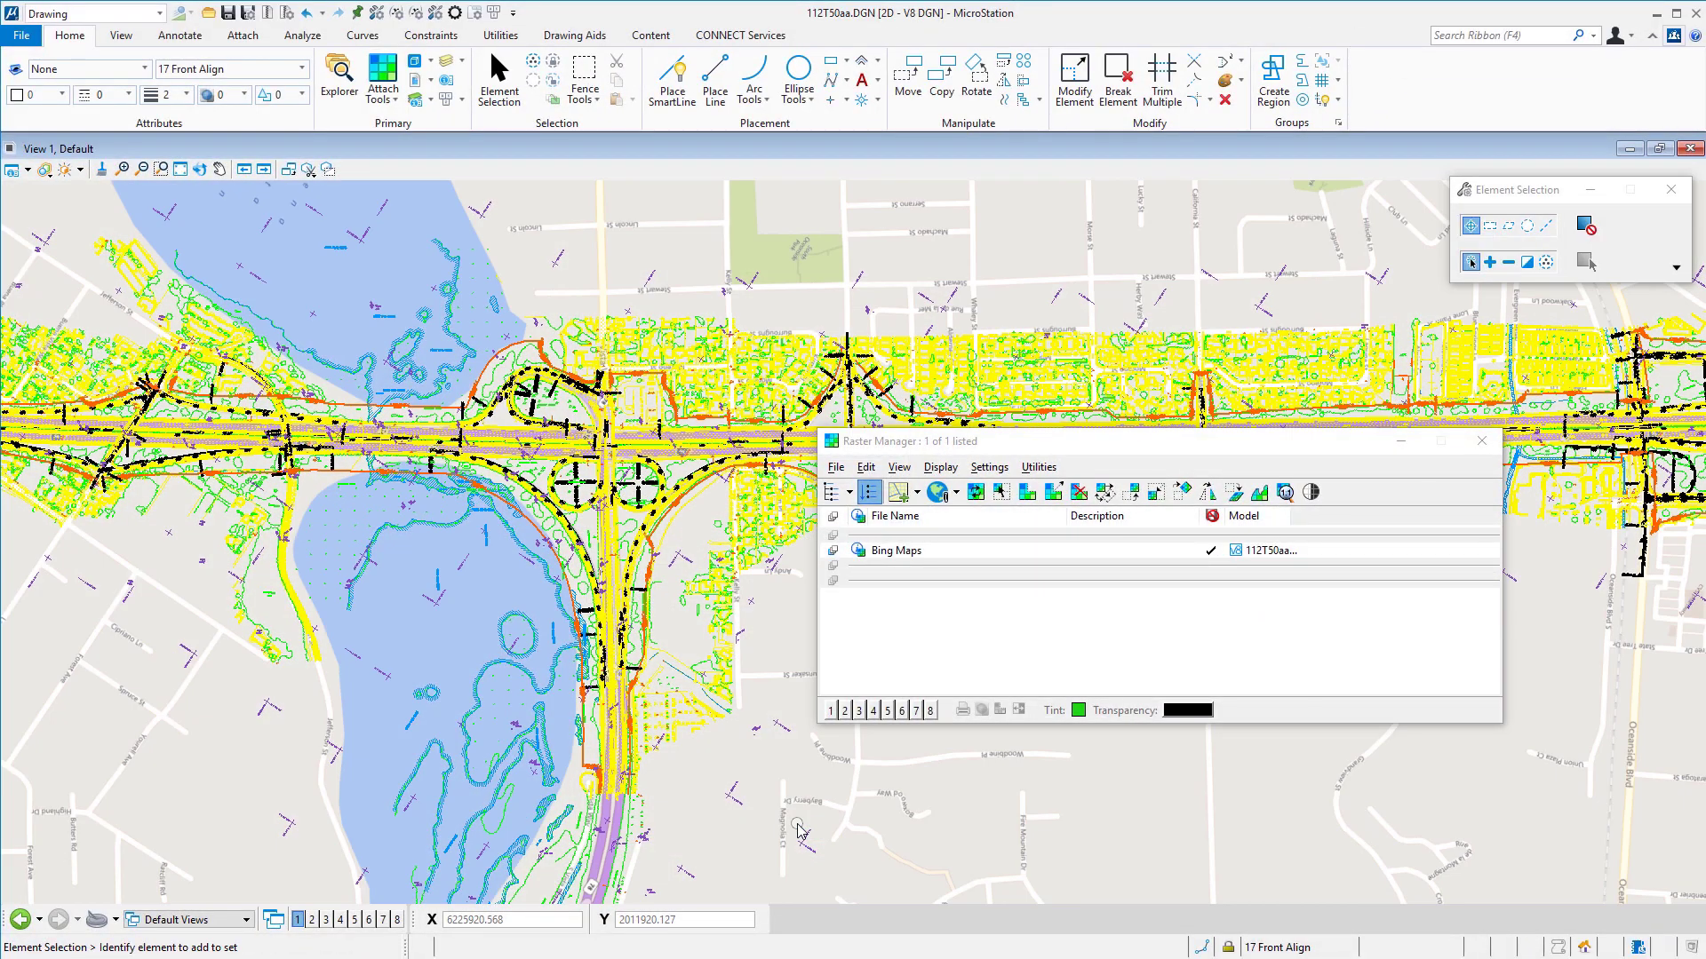
# Step: Inspect the road map around the interchange and Soto St, and switch the Bing Maps layer to Aerial with labels
pyautogui.moveTo(946, 448); pyautogui.dragTo(1155, 584)
pyautogui.scroll(5, 684, 502)
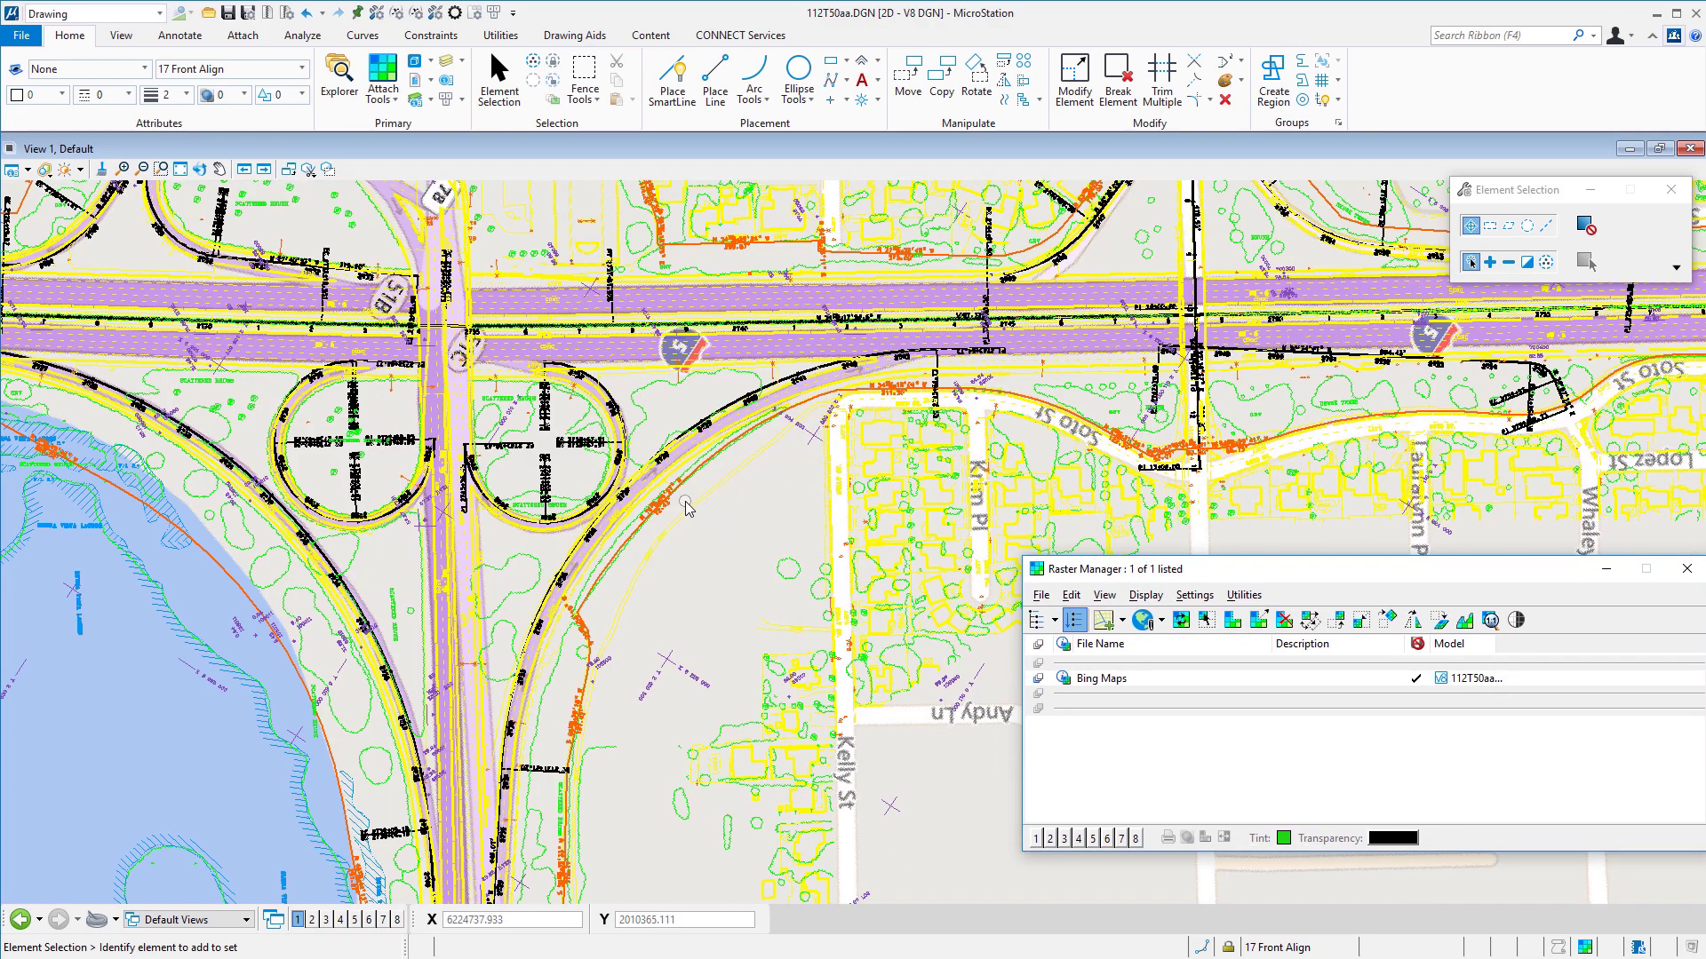
pyautogui.scroll(3, 753, 524)
pyautogui.moveTo(754, 524); pyautogui.dragTo(475, 684, button='middle')
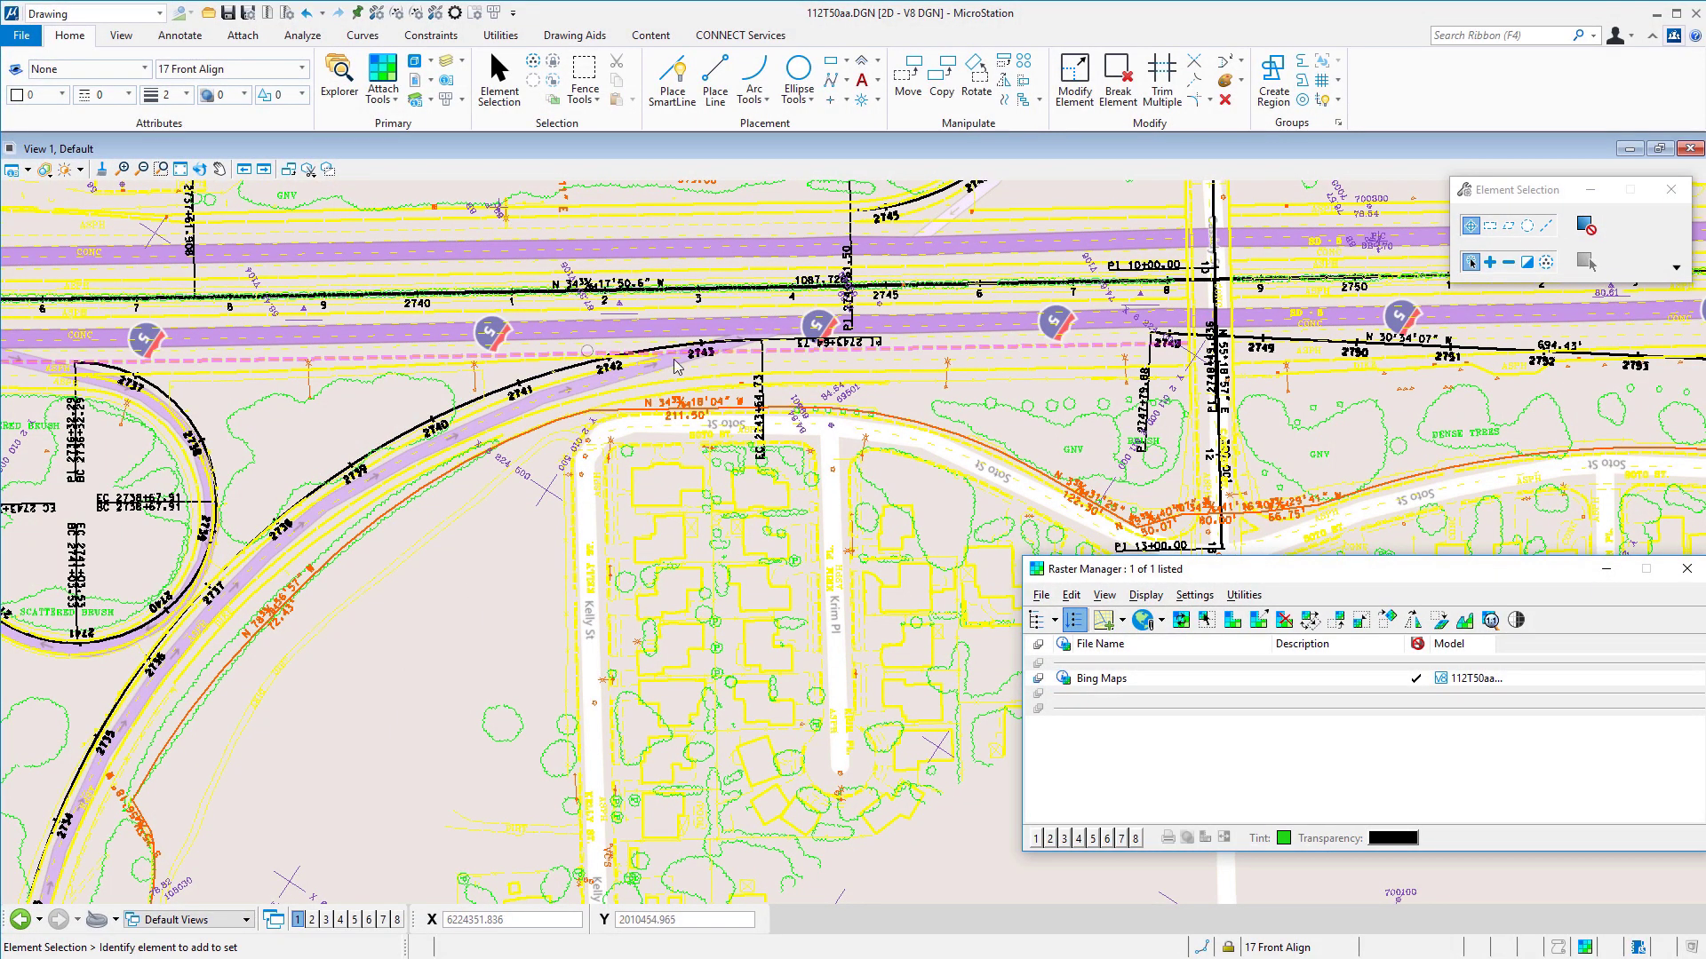
pyautogui.moveTo(478, 604); pyautogui.dragTo(455, 524, button='middle')
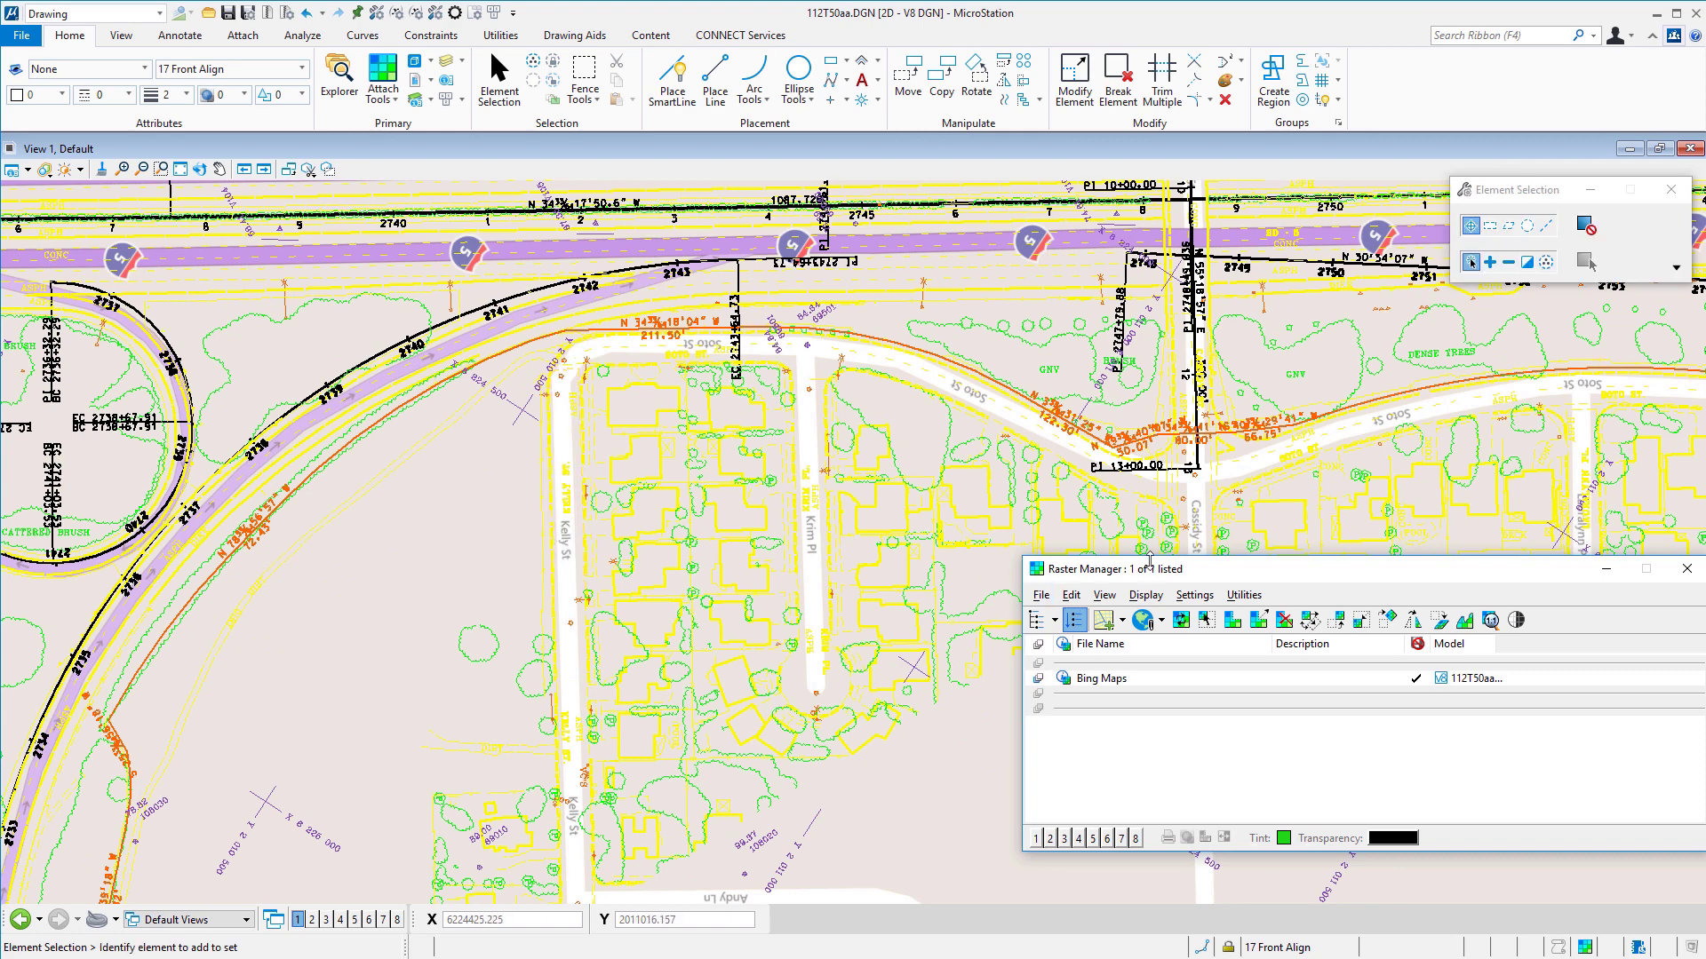
pyautogui.moveTo(1167, 577); pyautogui.dragTo(842, 485)
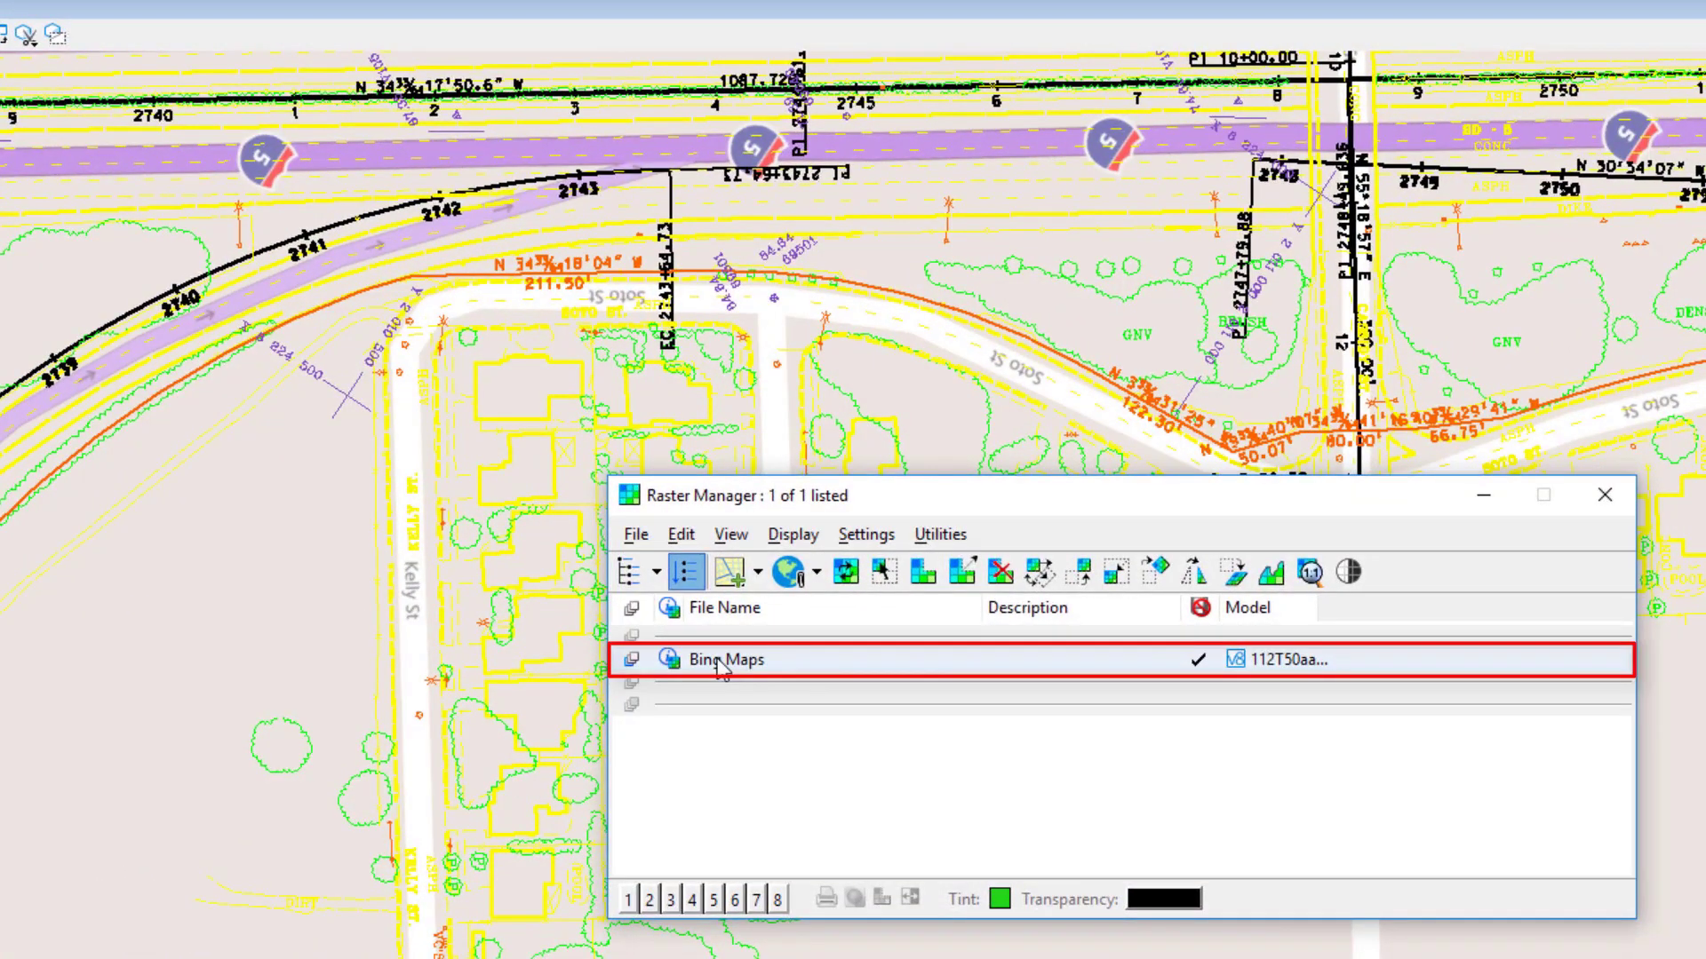
pyautogui.rightClick(724, 659)
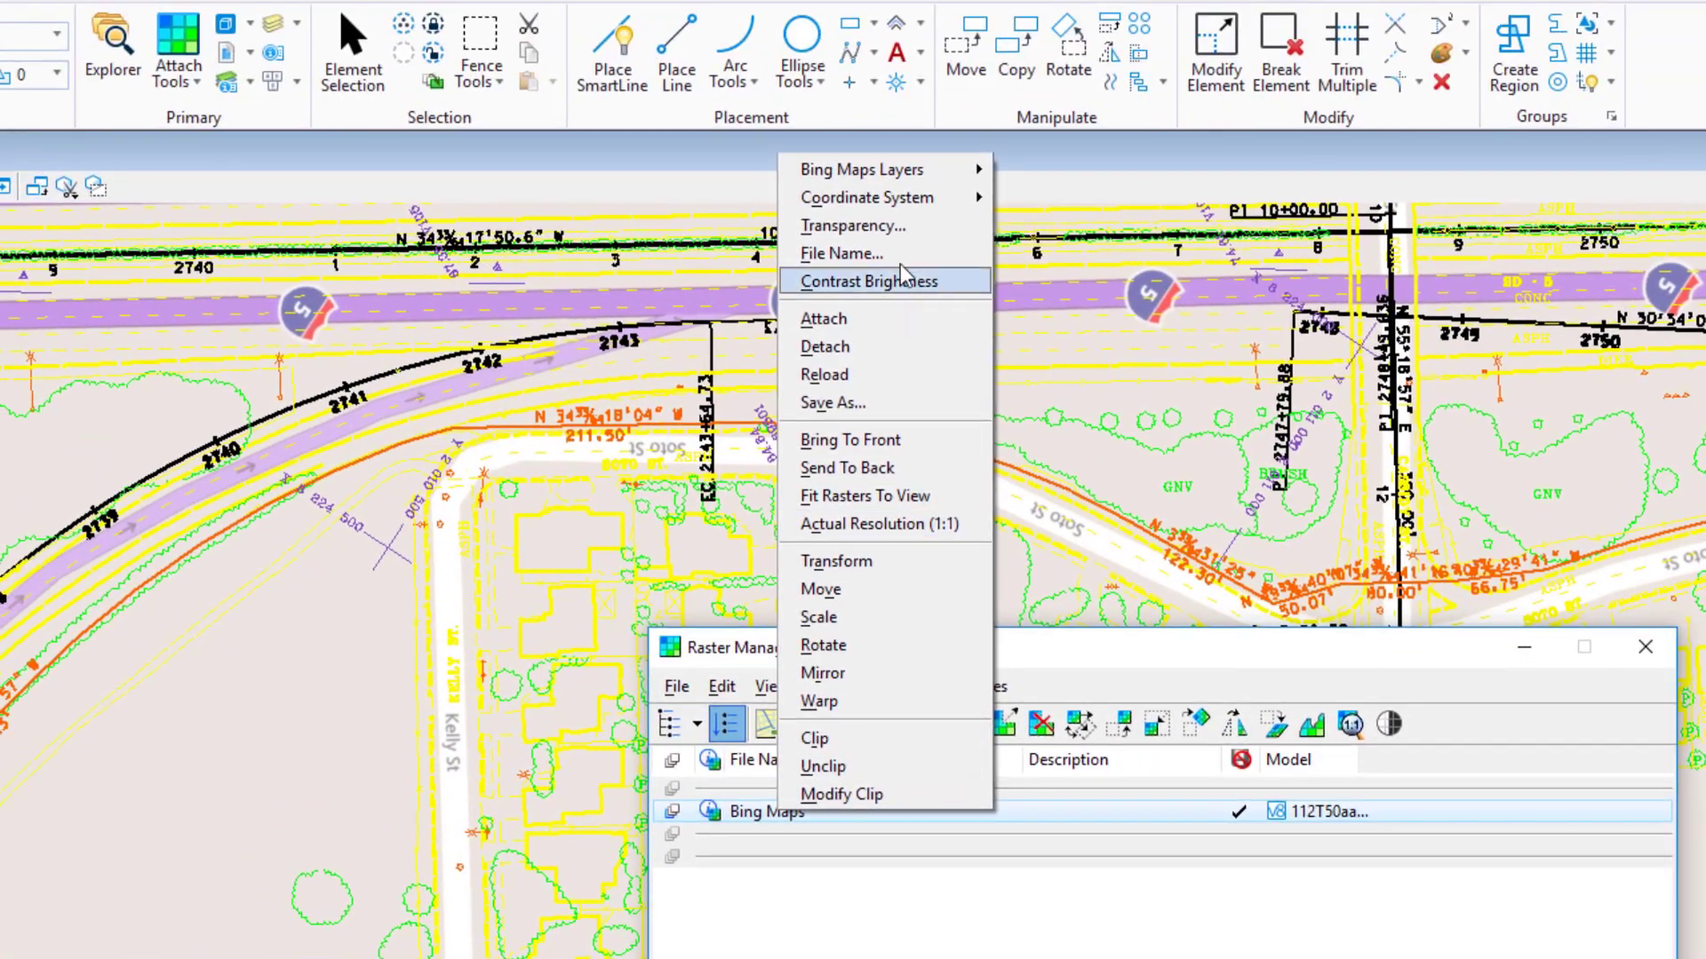
pyautogui.moveTo(912, 170)
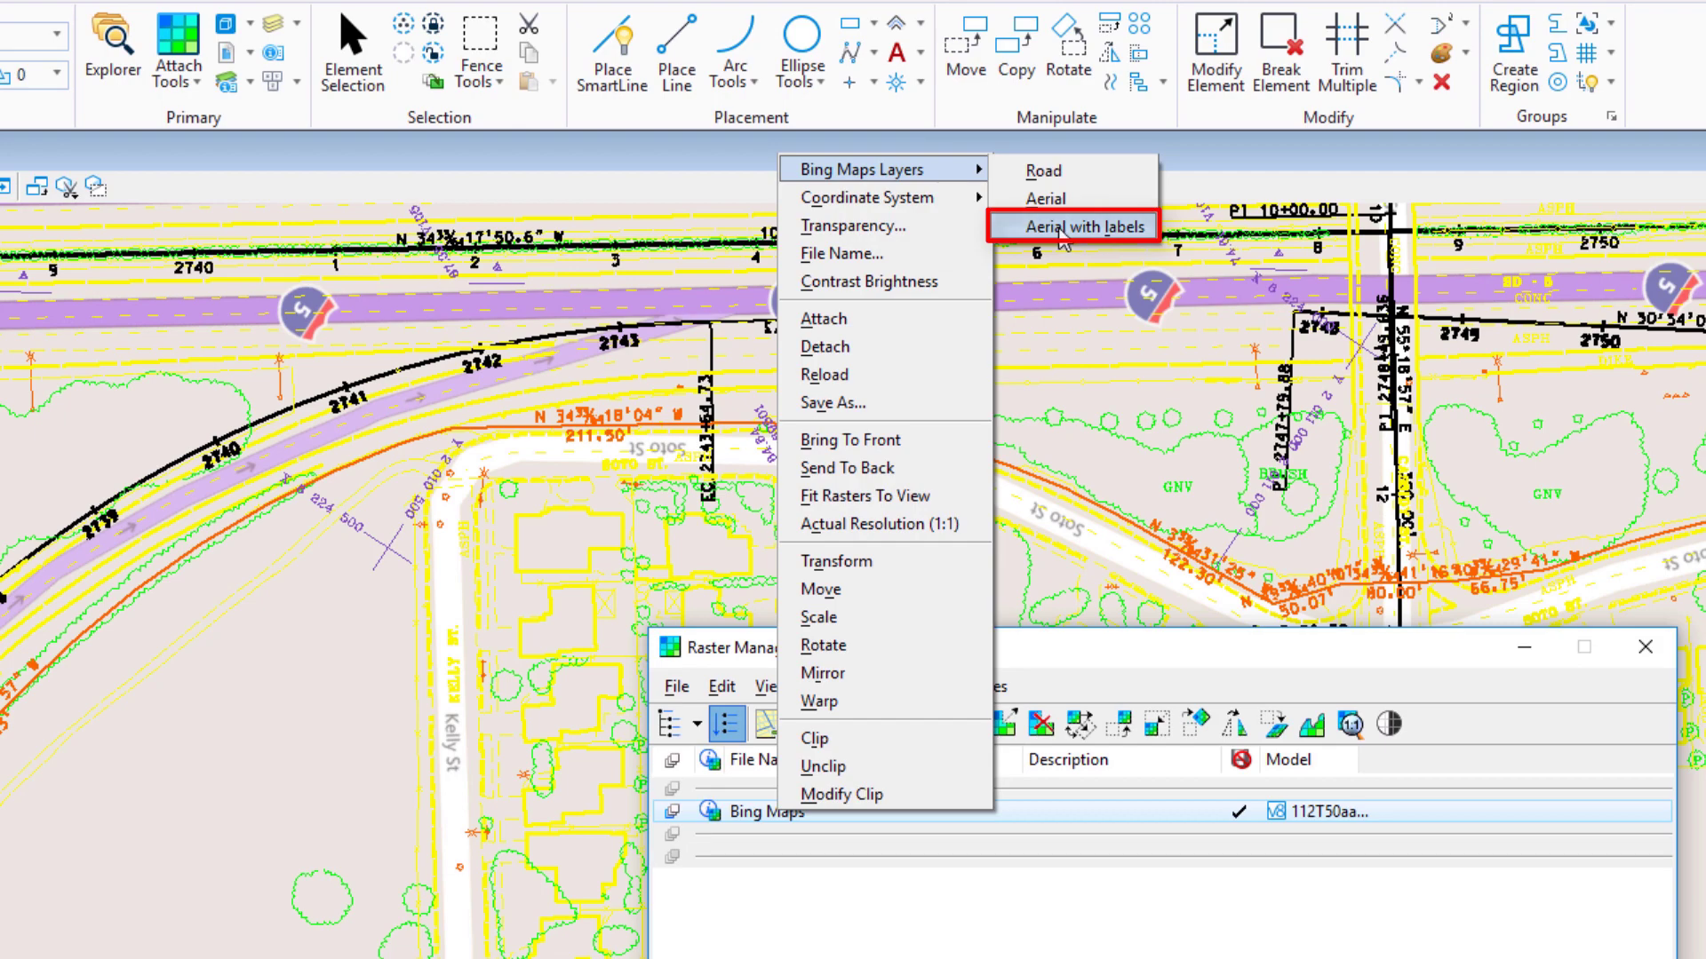
pyautogui.click(1059, 230)
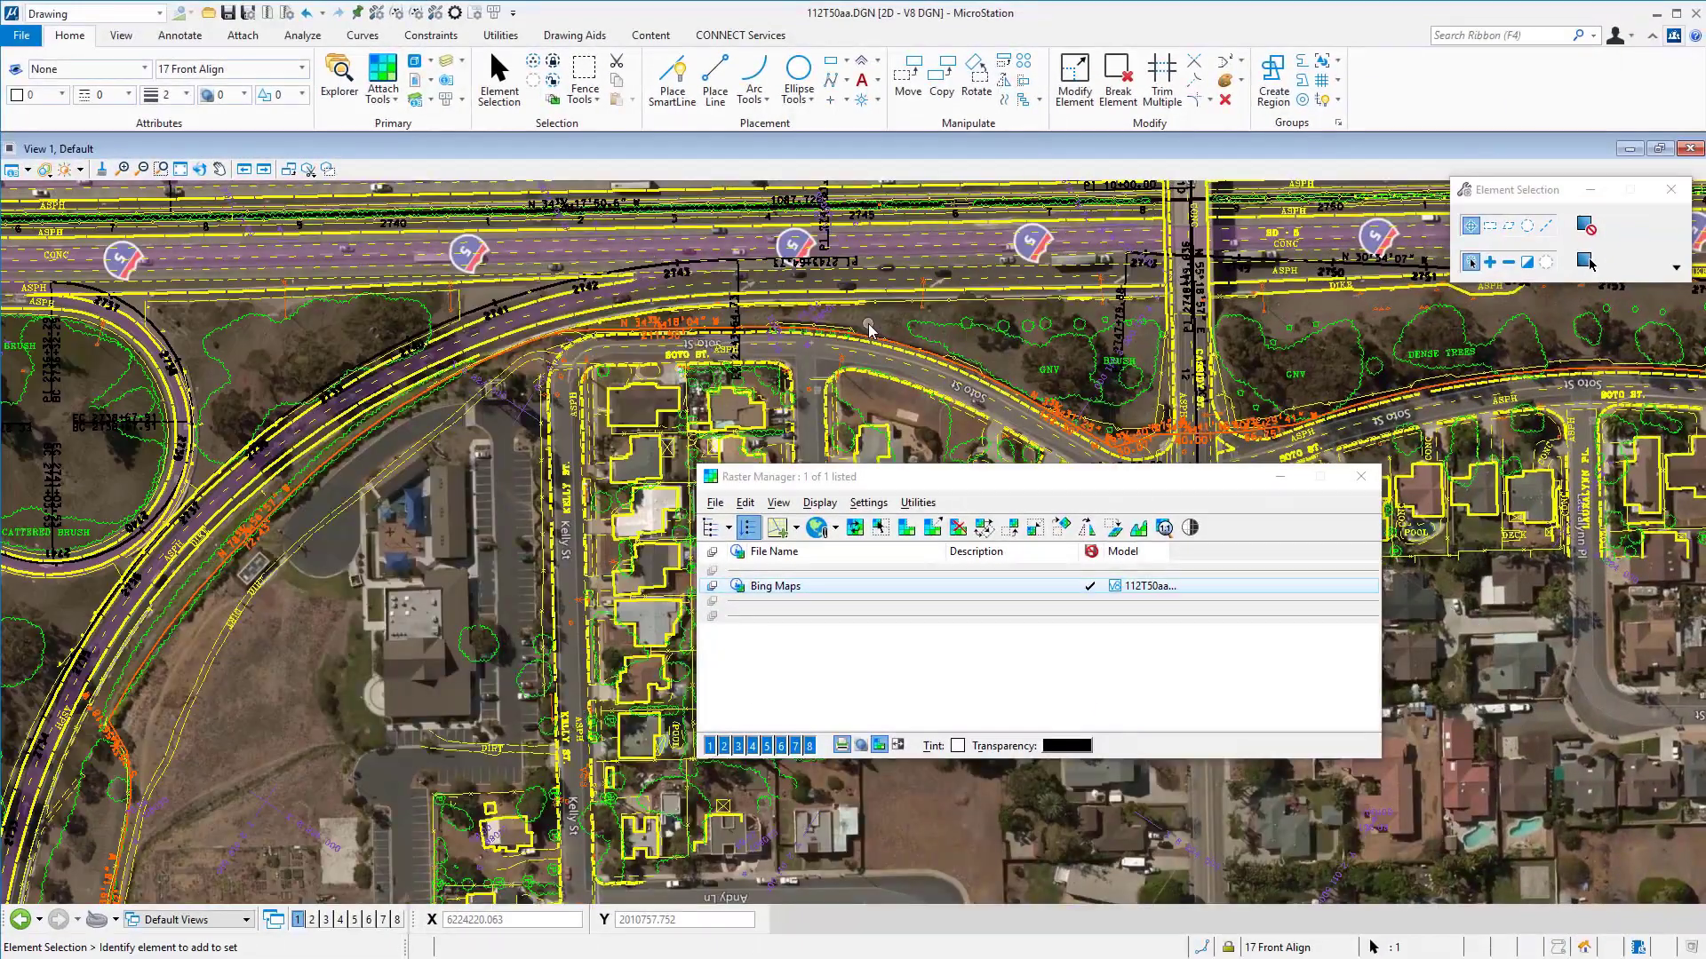
# Step: Examine the aerial background beneath the linework across the wider highway interchange, with the Raster Manager window moved out of the way
pyautogui.moveTo(945, 477); pyautogui.dragTo(1163, 574)
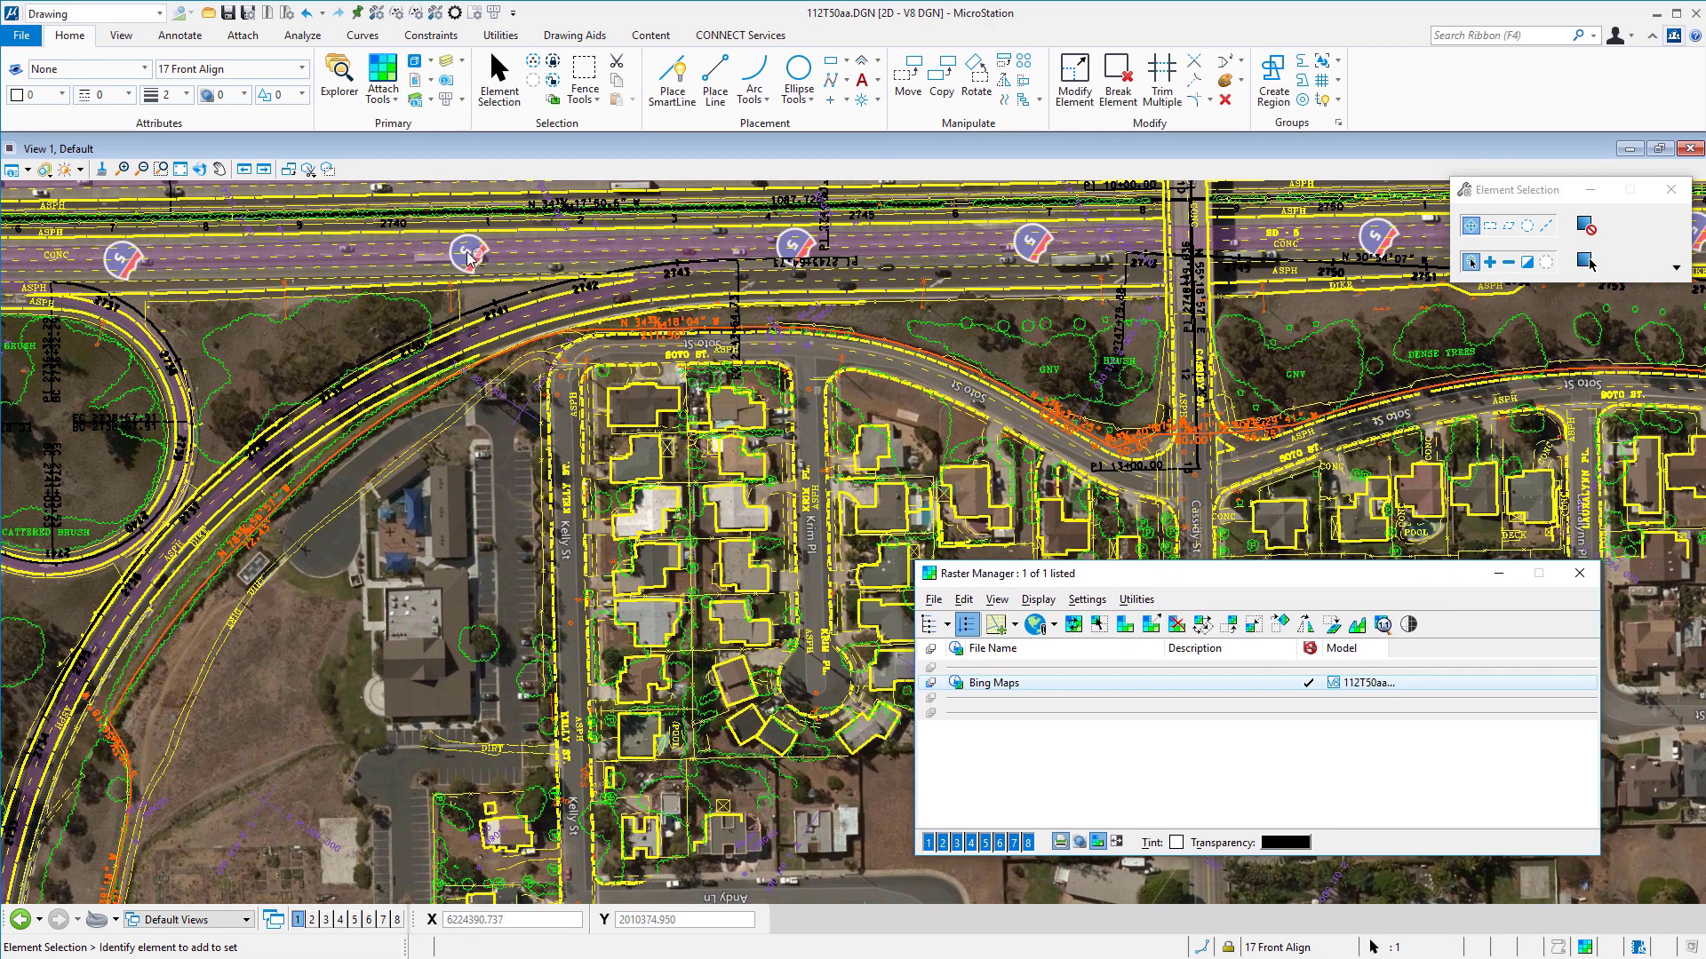
pyautogui.scroll(-3, 822, 442)
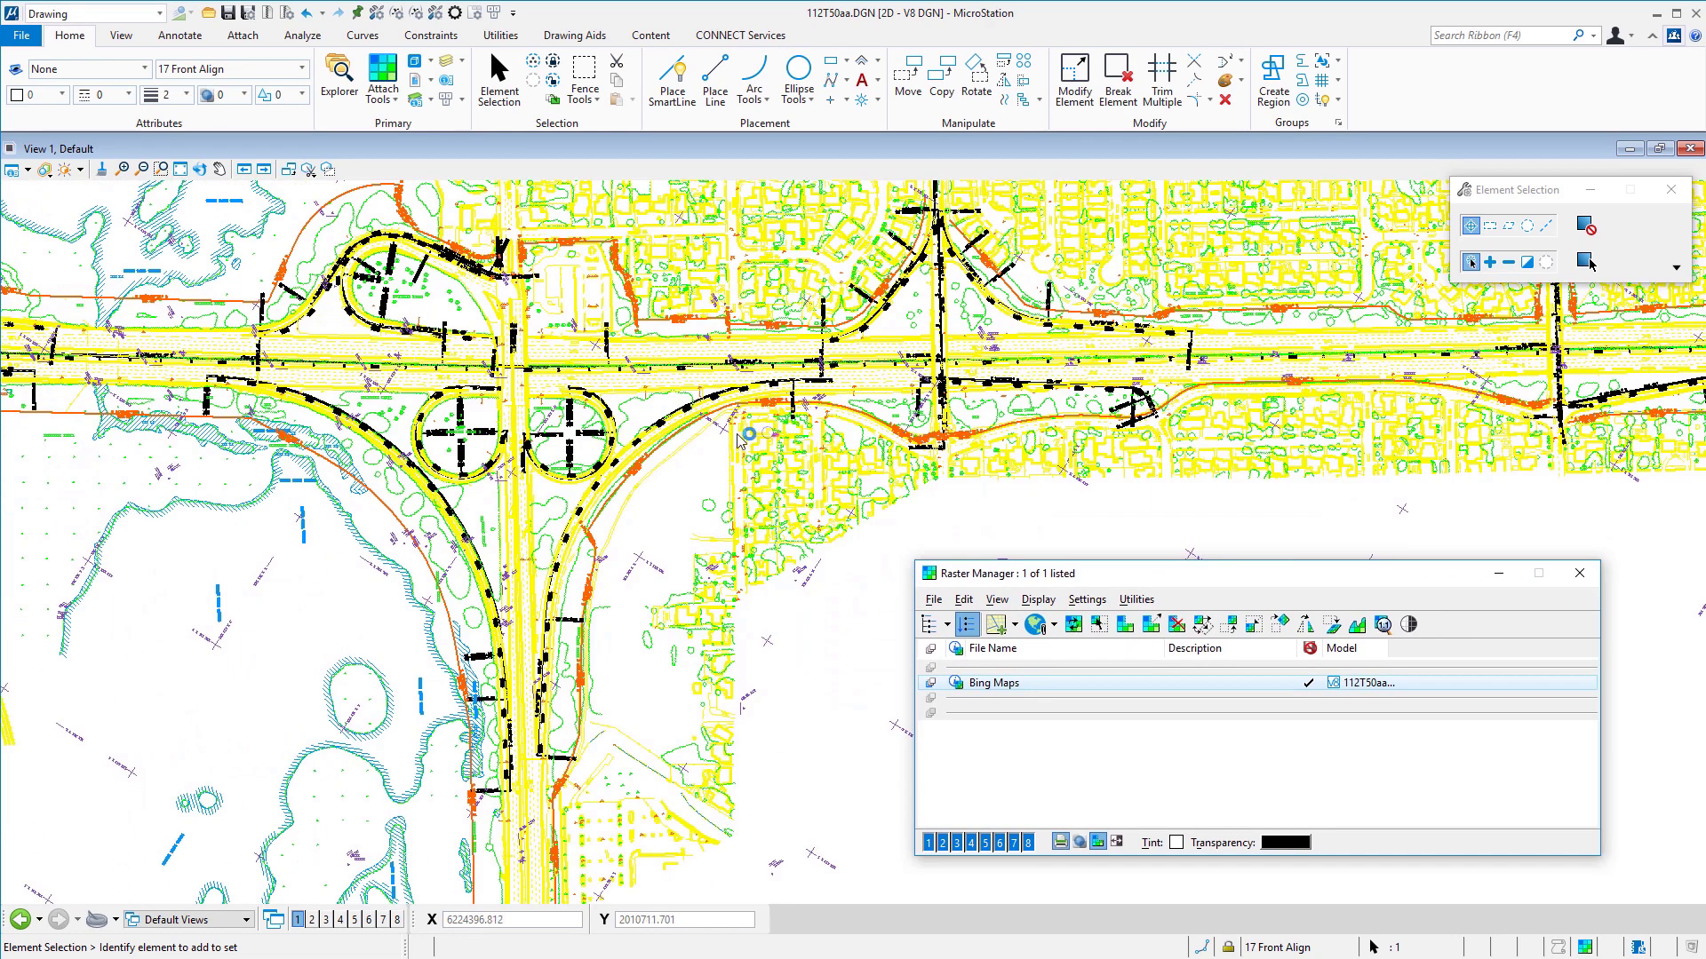
pyautogui.moveTo(721, 486); pyautogui.dragTo(749, 533, button='middle')
pyautogui.rightClick(748, 533)
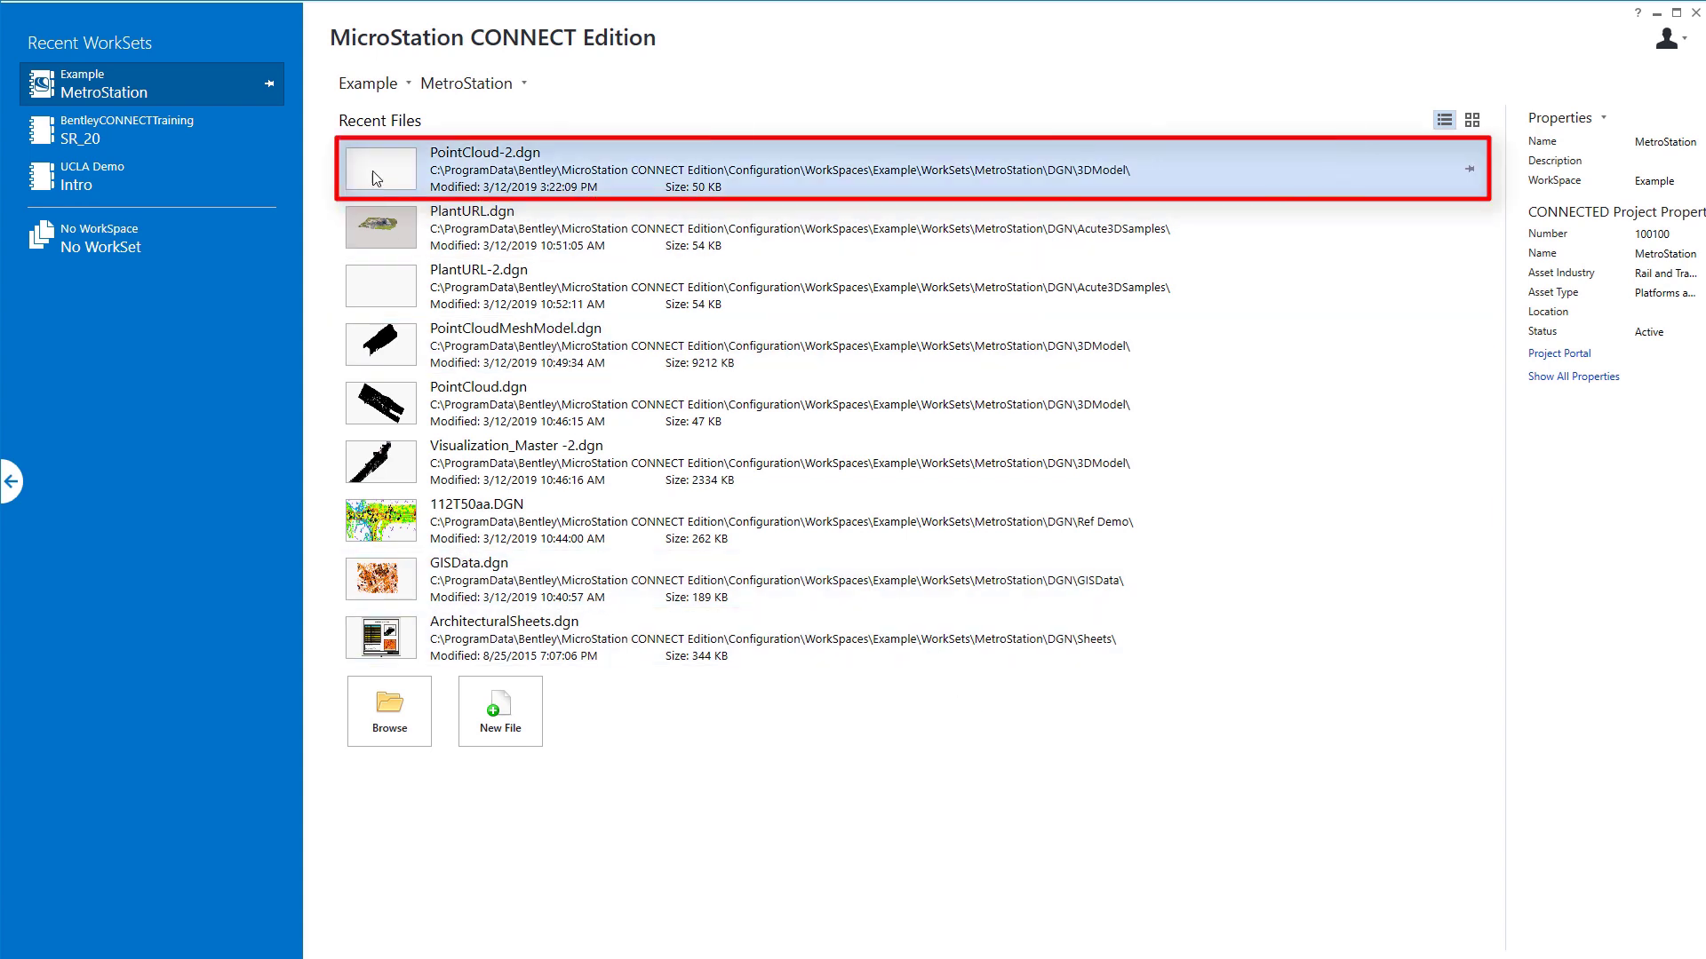
# Step: Open the design file PointCloud-2.dgn and attach the Pointools POD file Tunnel.pod as a point cloud
pyautogui.click(374, 178)
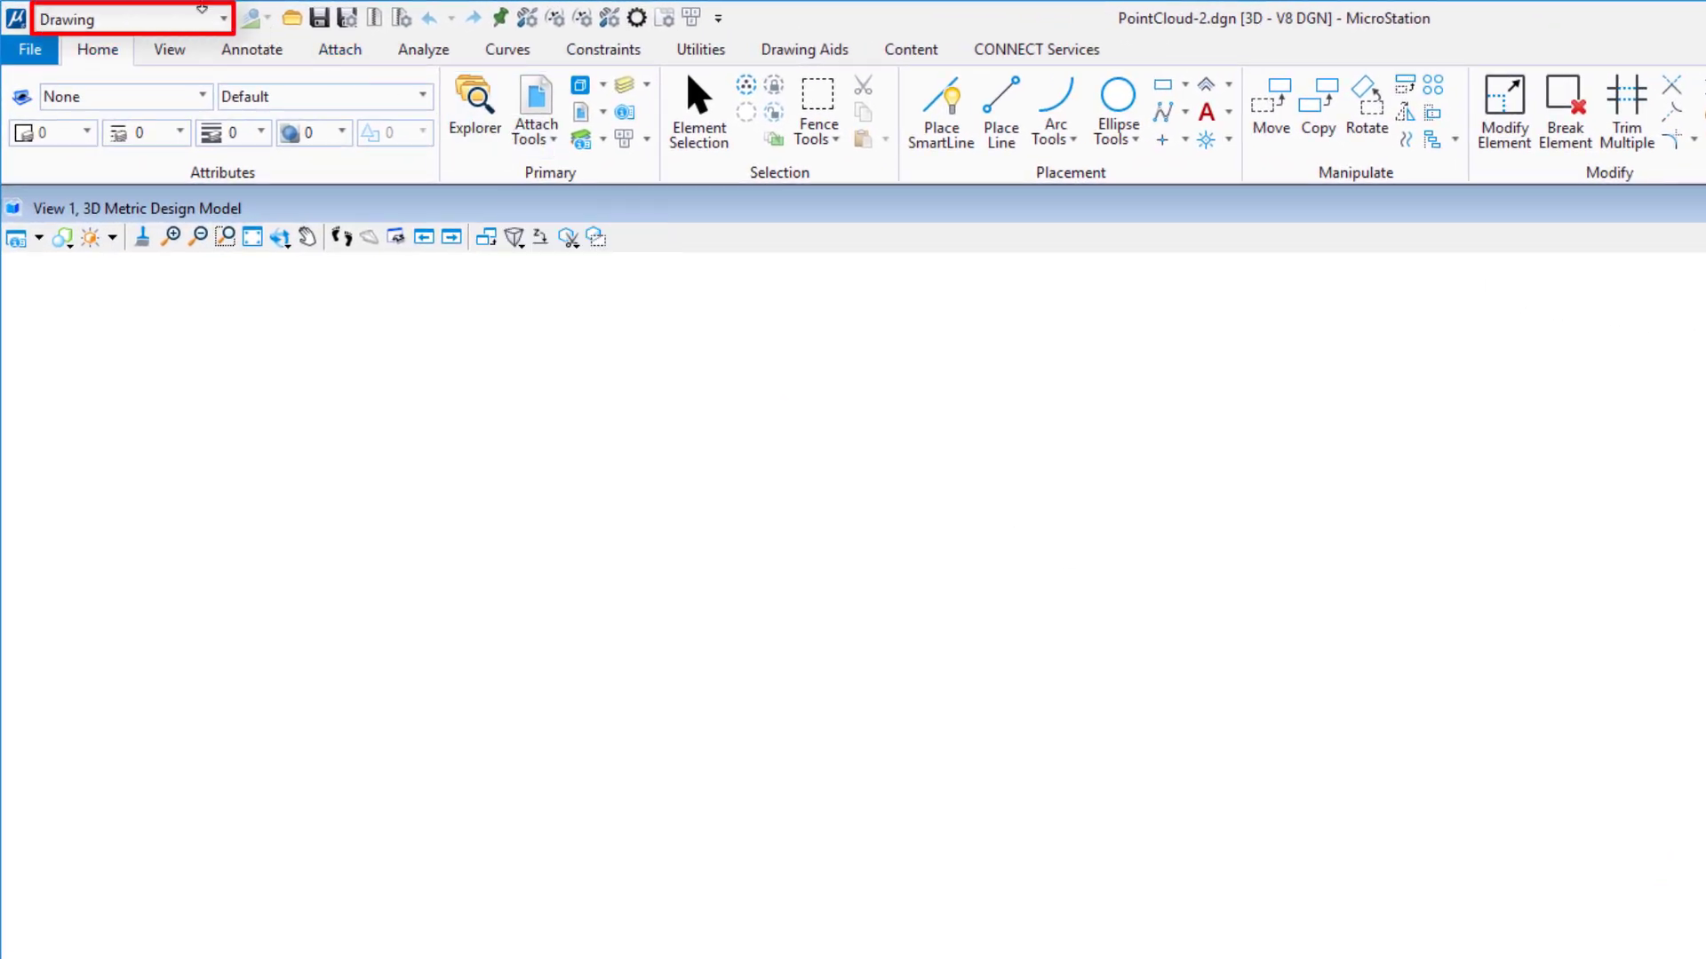
pyautogui.click(551, 141)
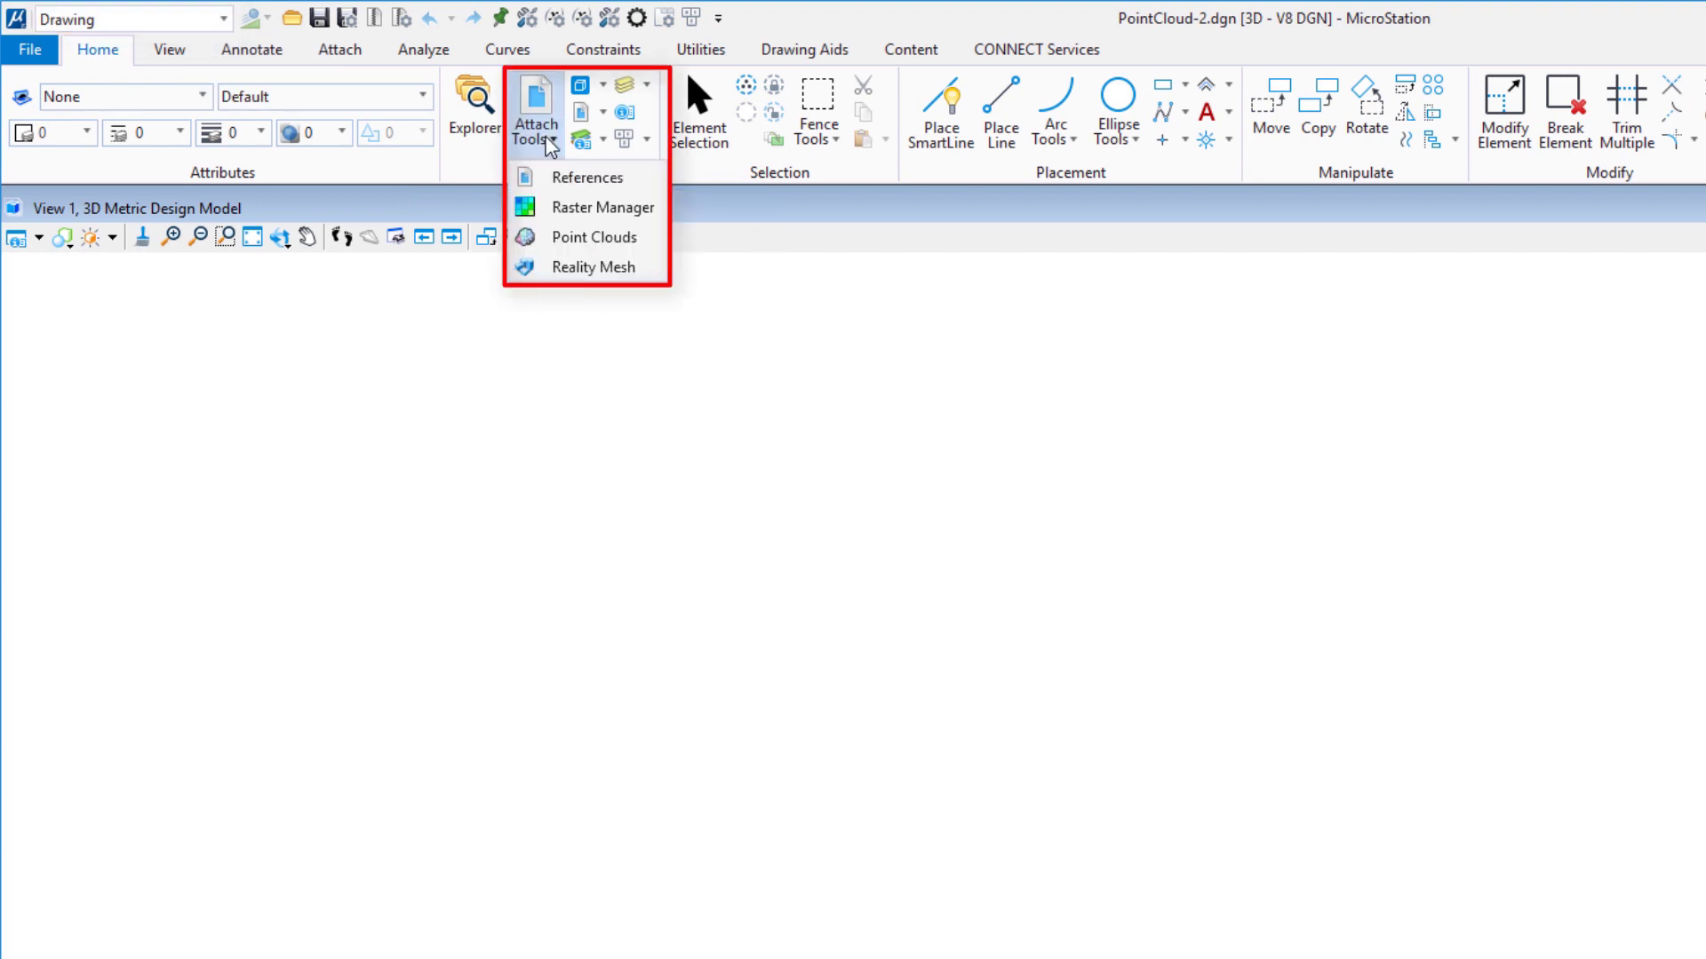
pyautogui.click(606, 238)
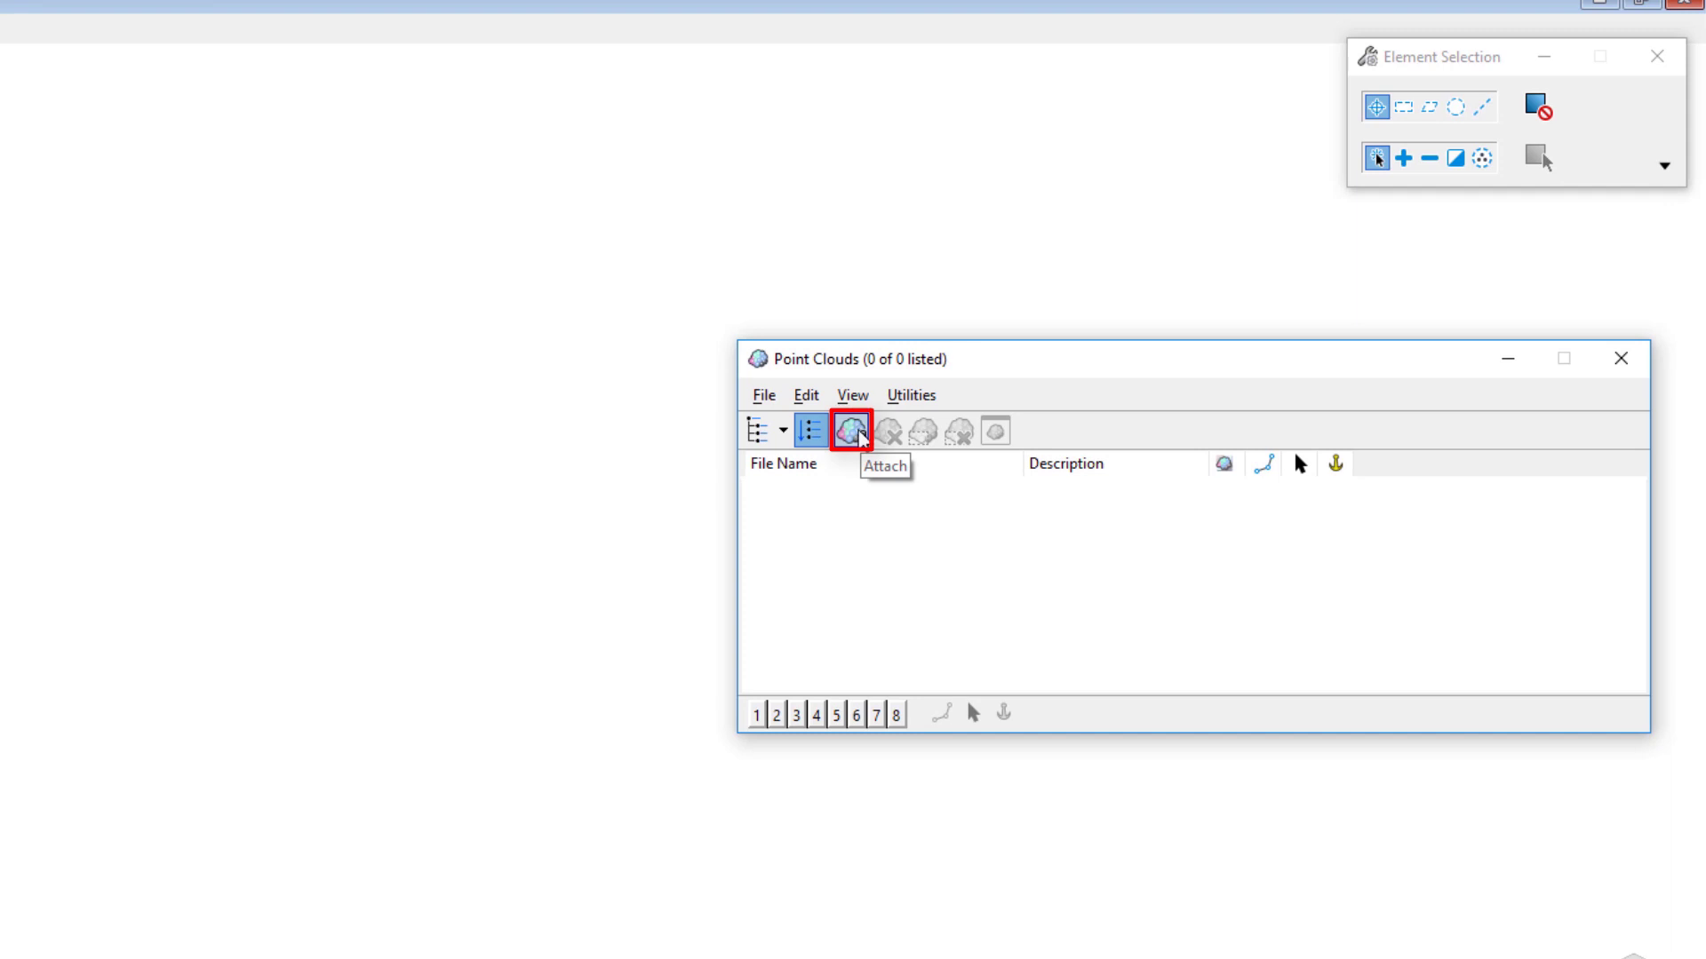
pyautogui.click(851, 432)
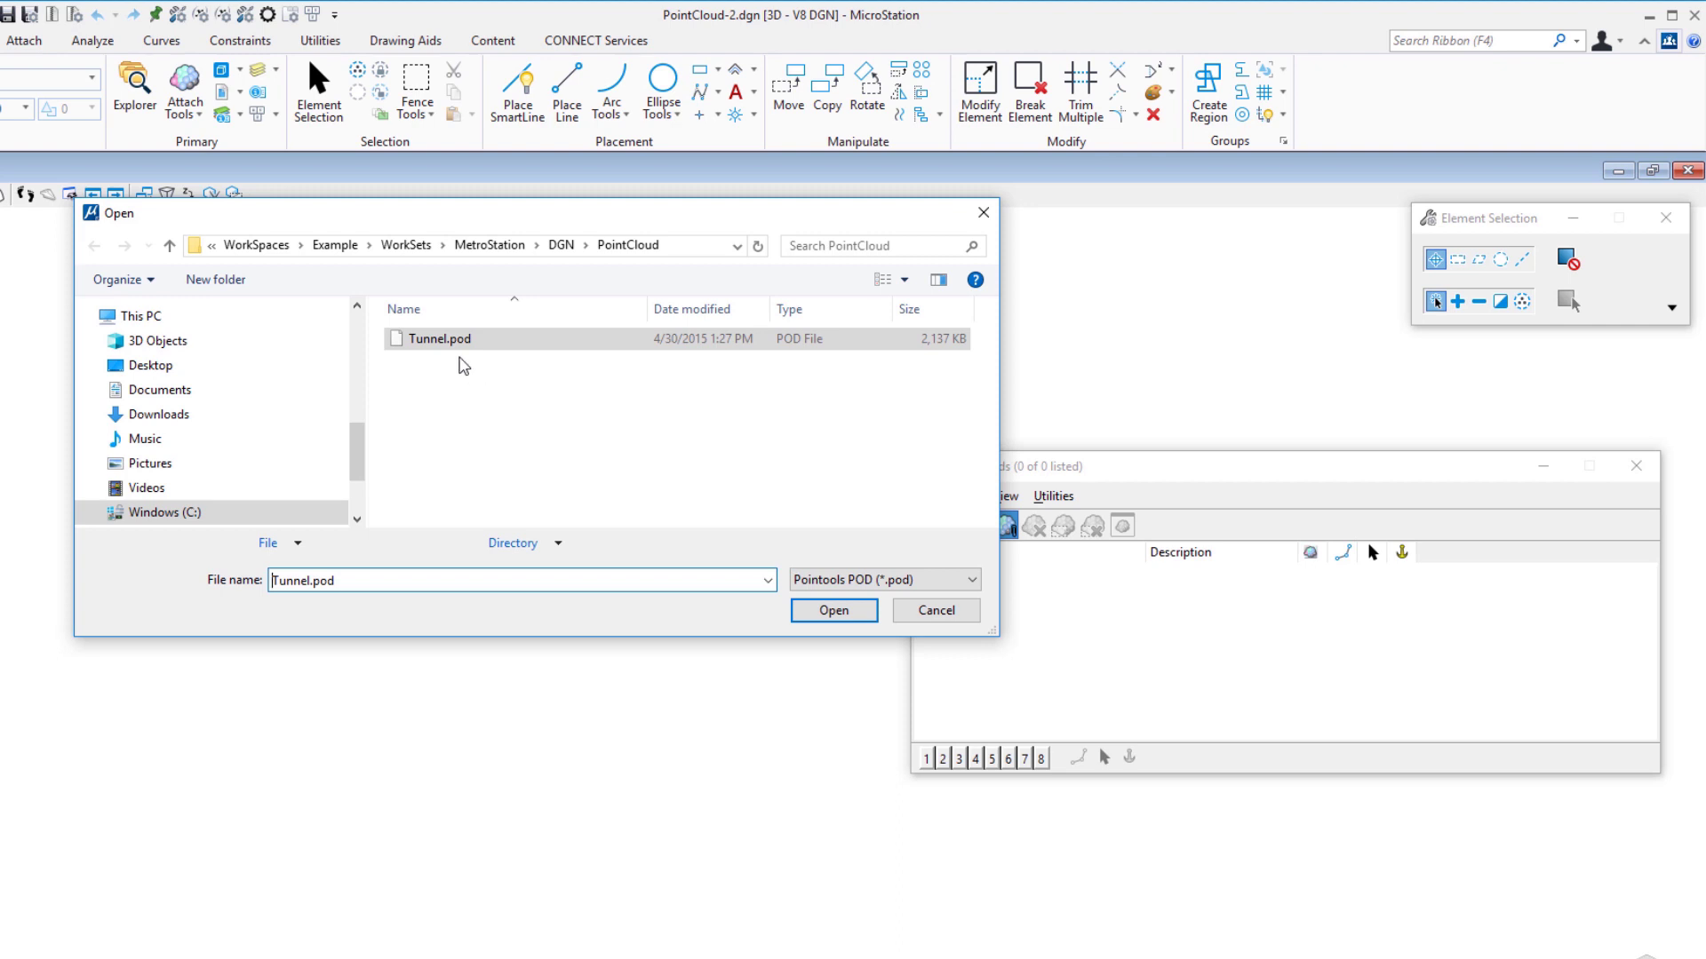
pyautogui.click(911, 582)
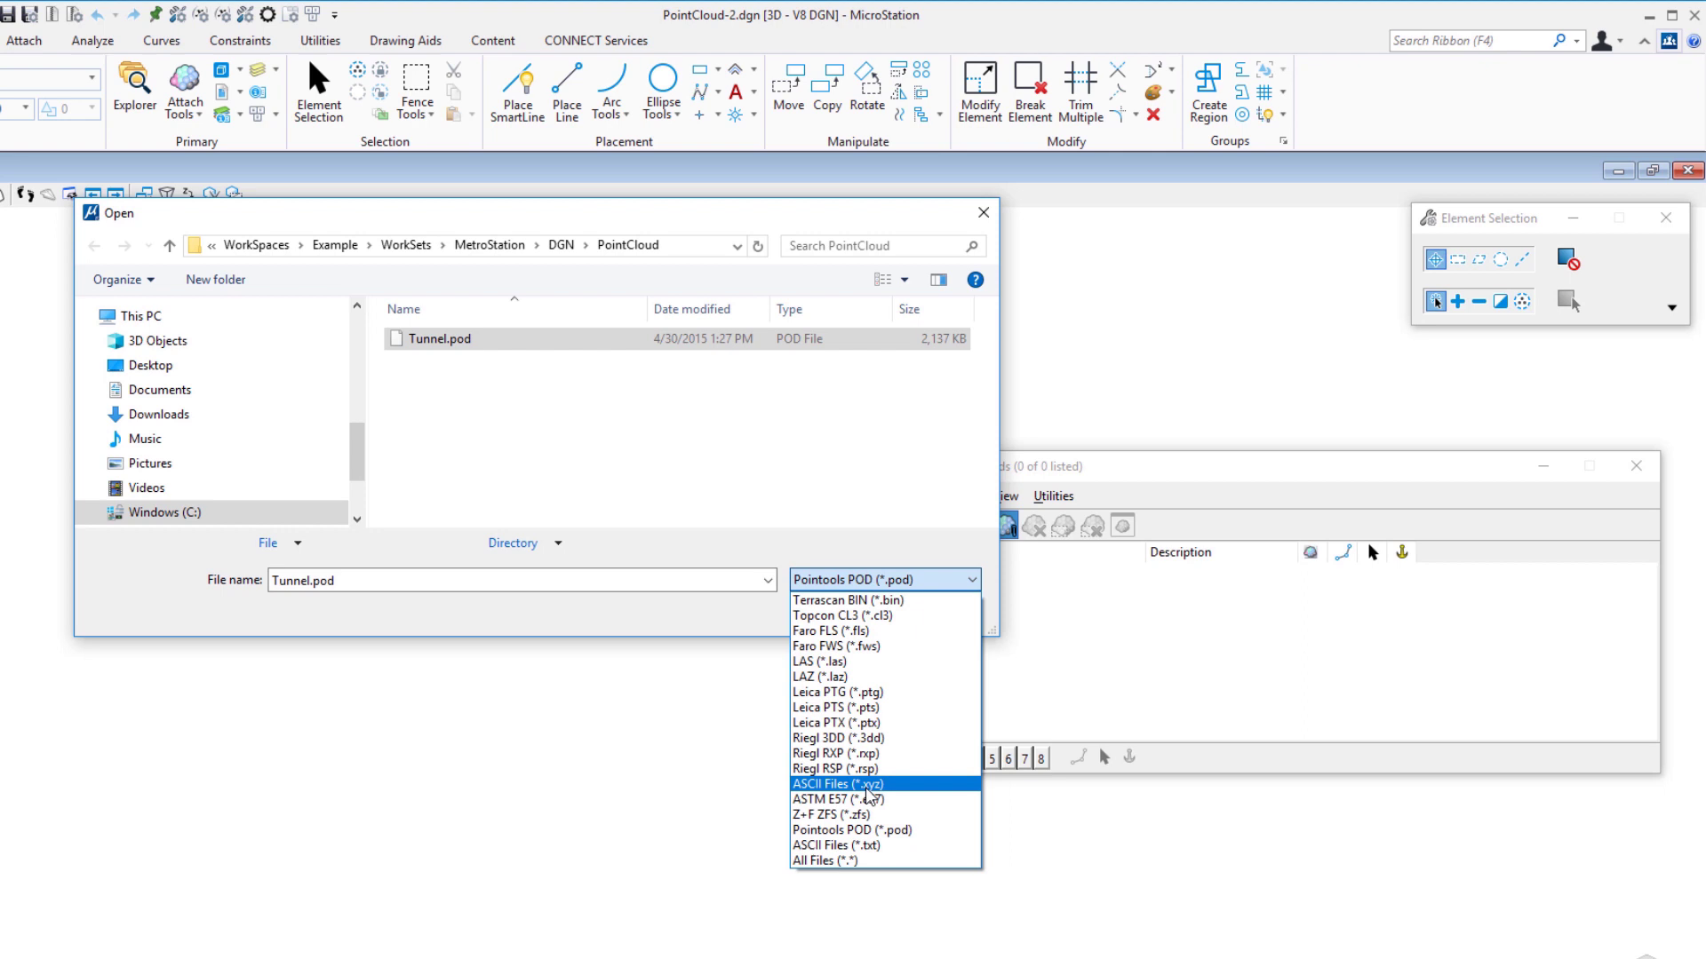
pyautogui.click(732, 547)
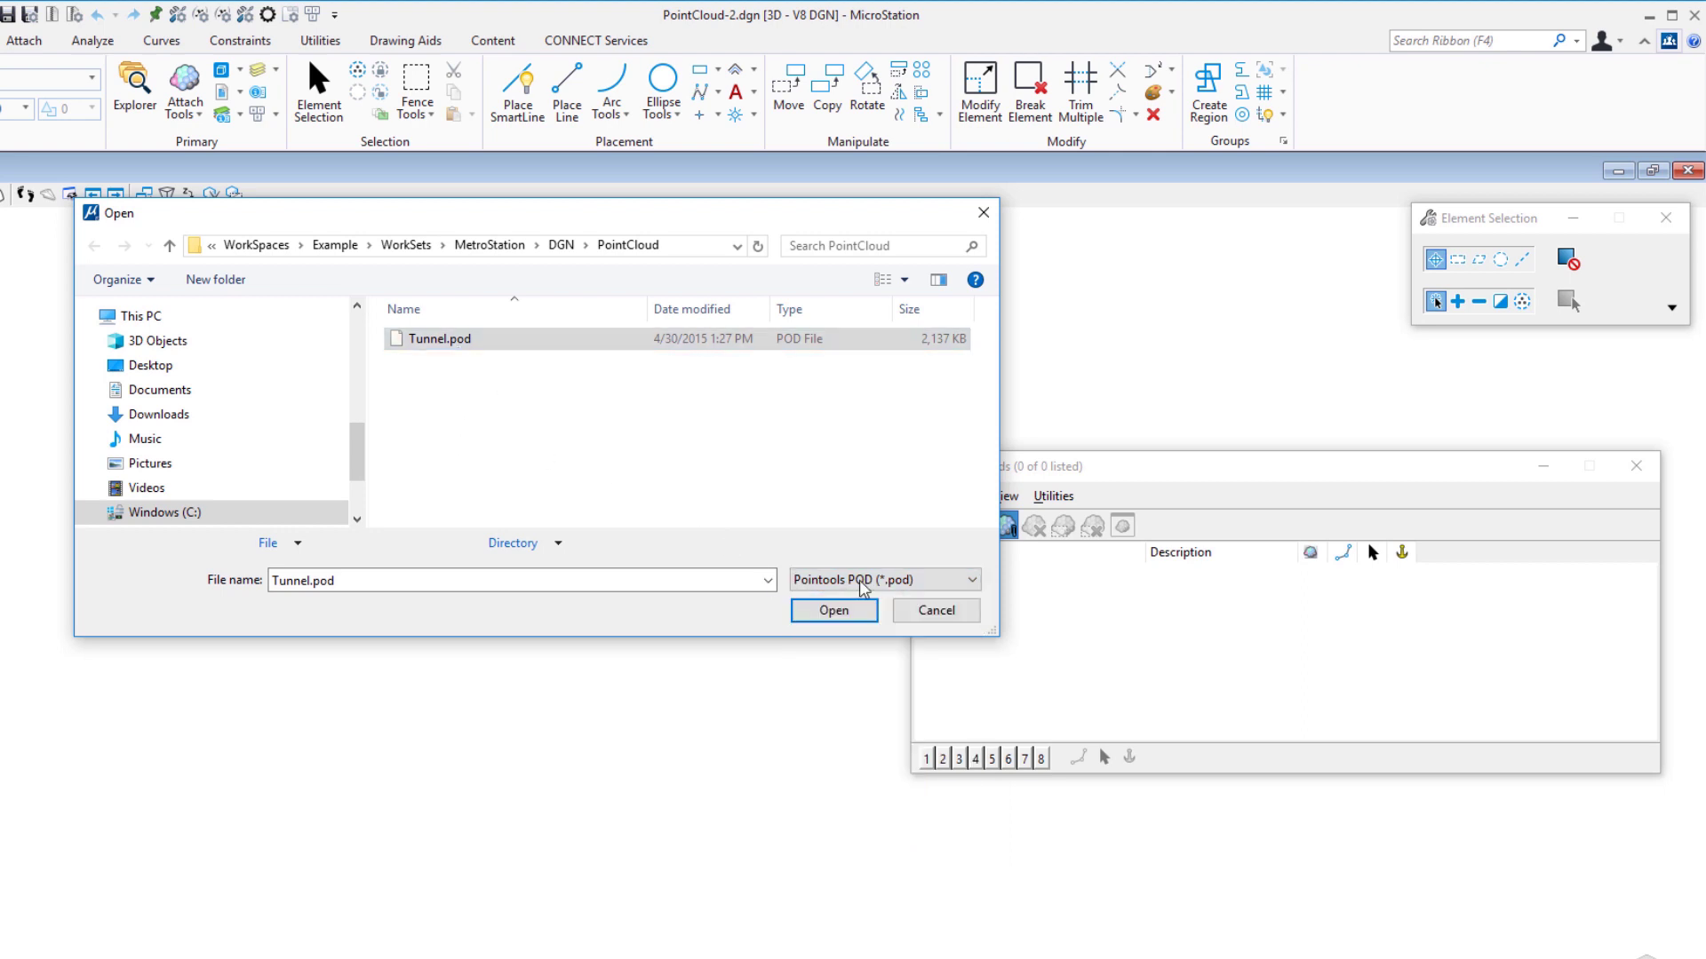
pyautogui.click(833, 612)
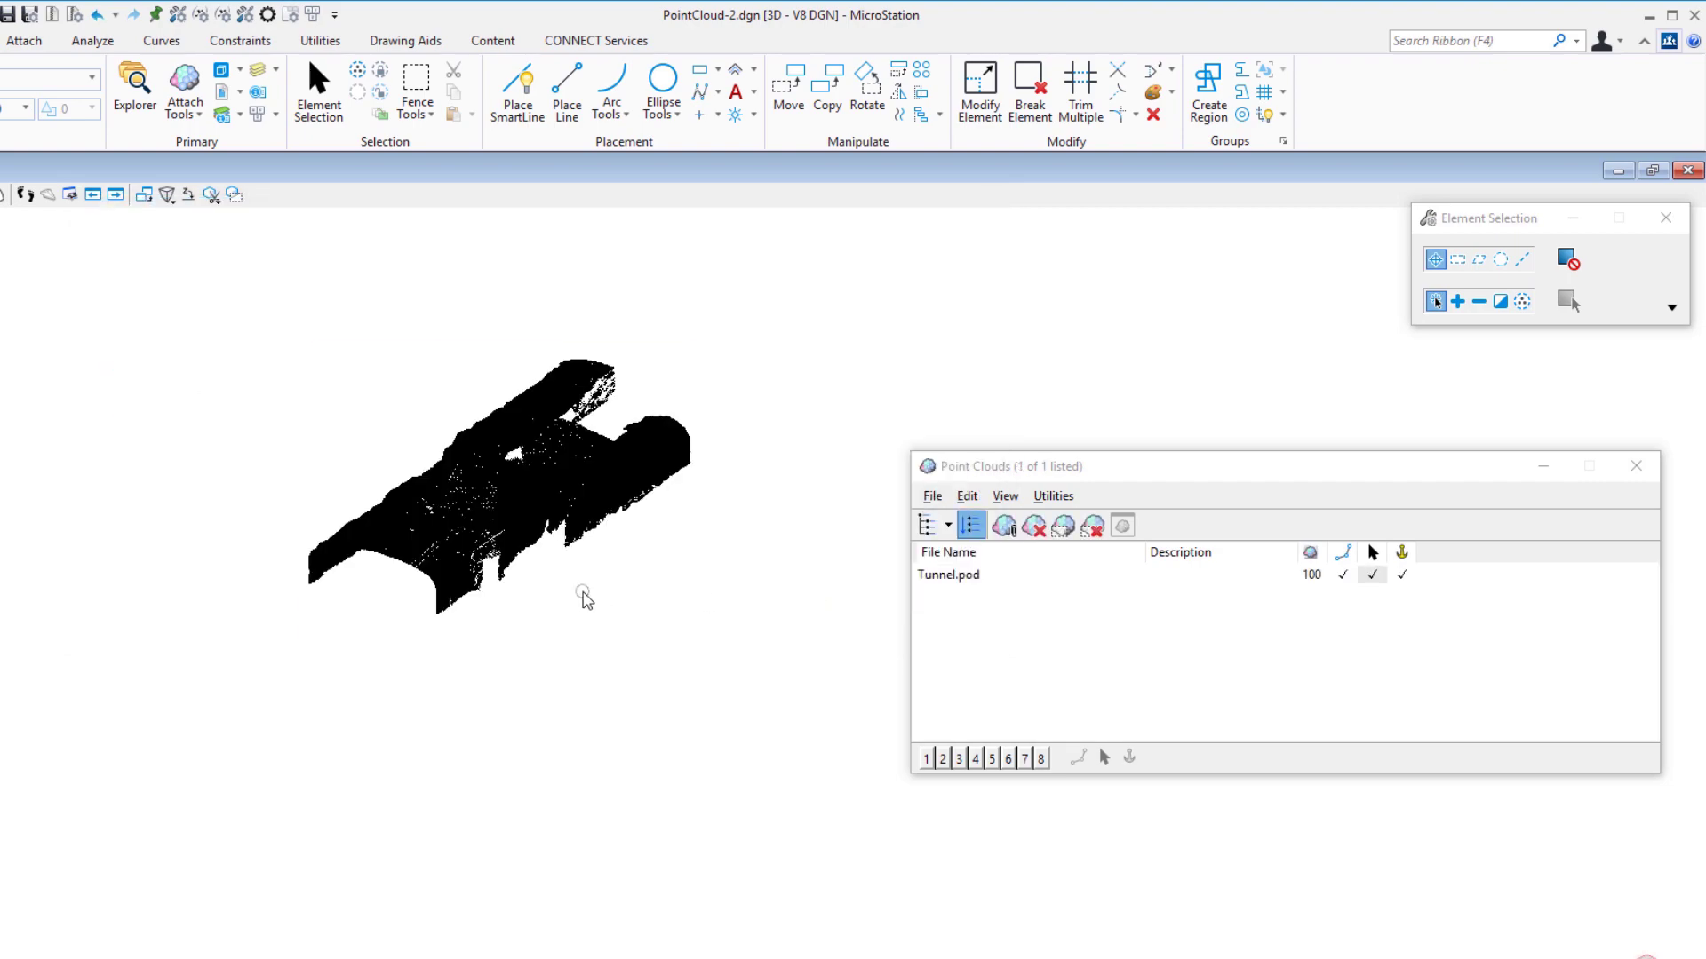
# Step: Examine the tunnel point cloud up close and as a whole, looking at the density of its points
pyautogui.scroll(4, 427, 615)
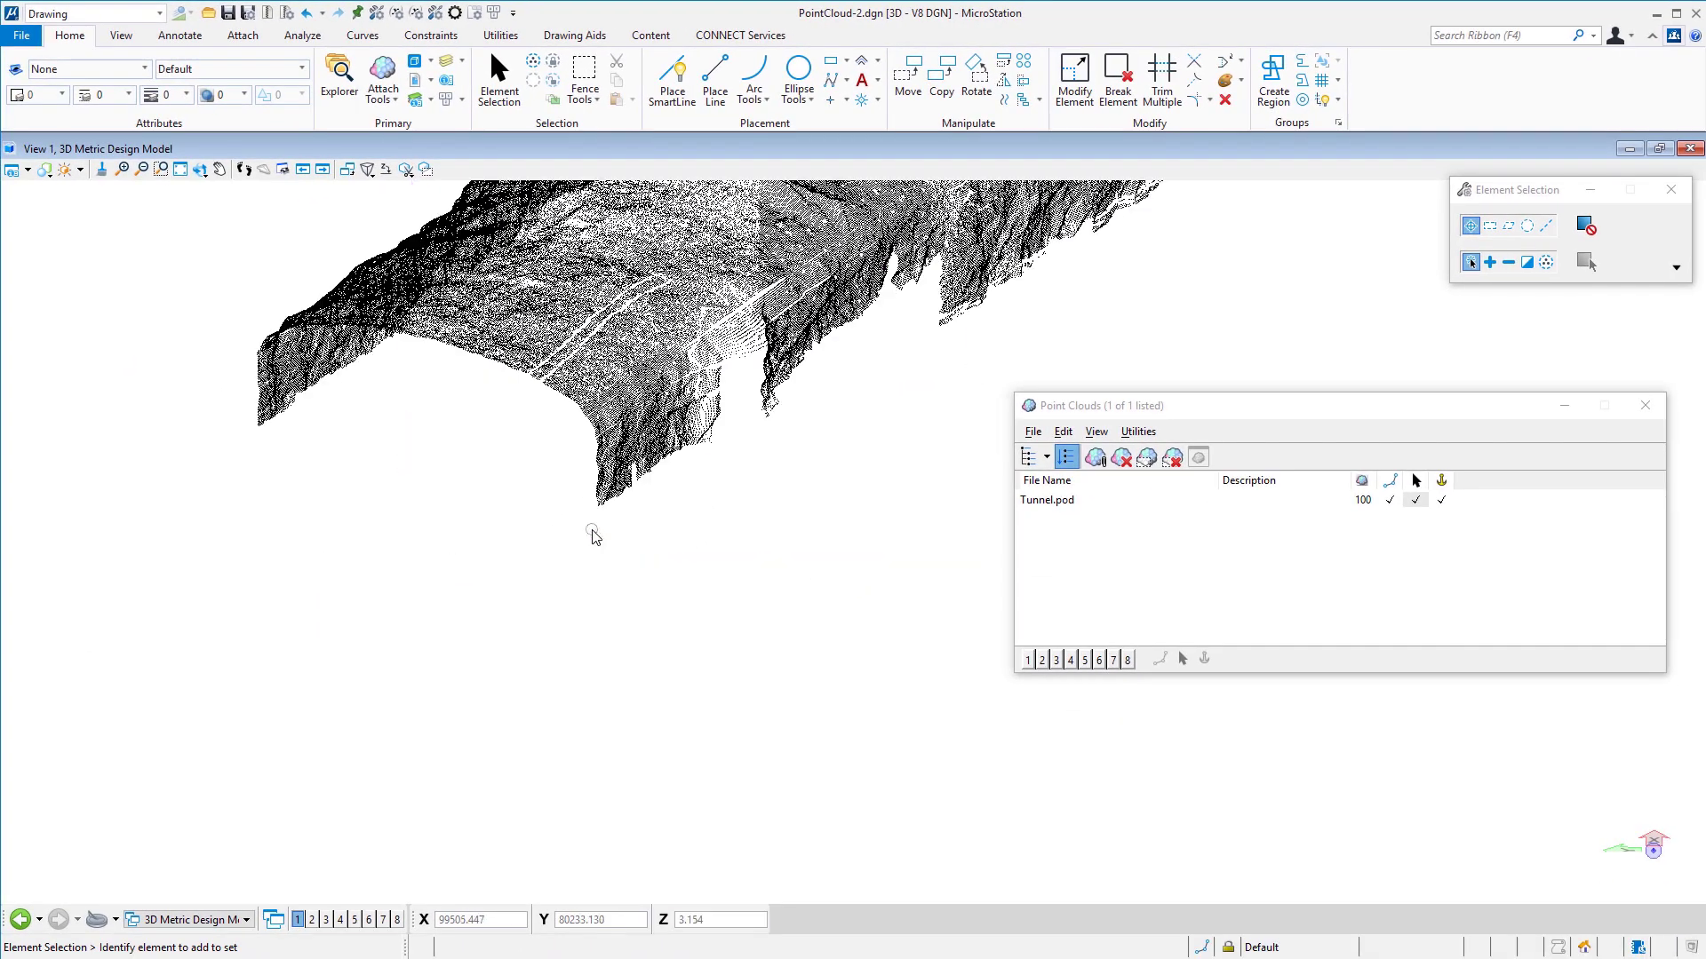
pyautogui.scroll(3, 647, 513)
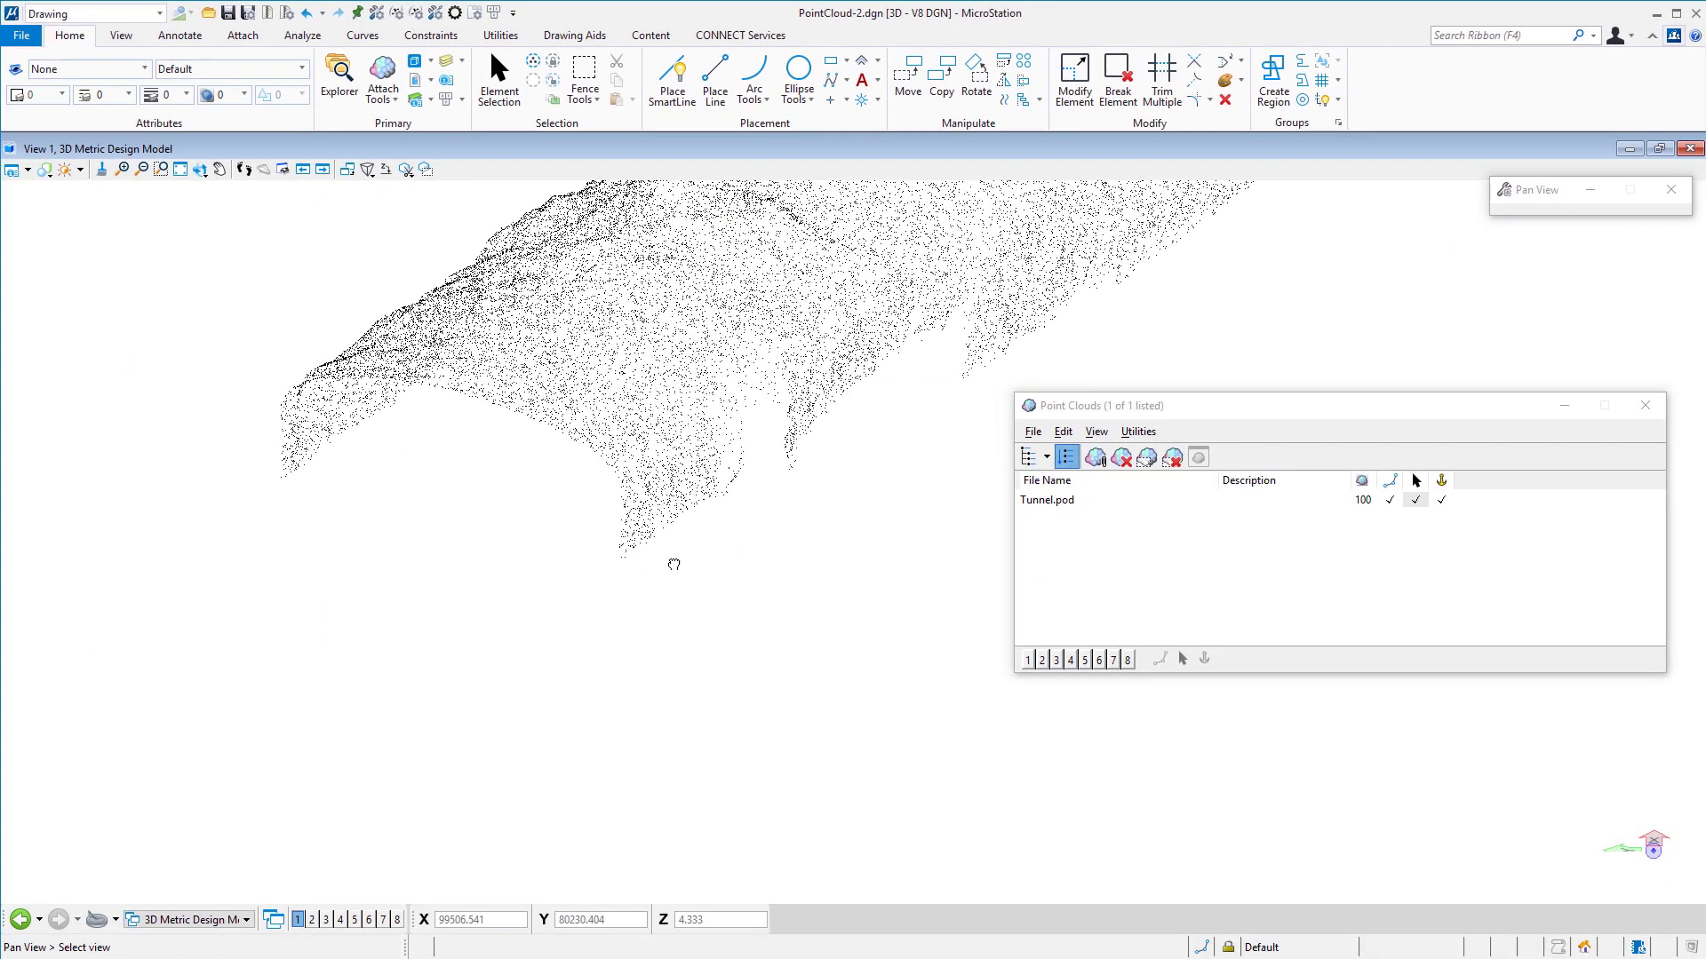
pyautogui.scroll(-4, 662, 528)
pyautogui.scroll(6, 665, 524)
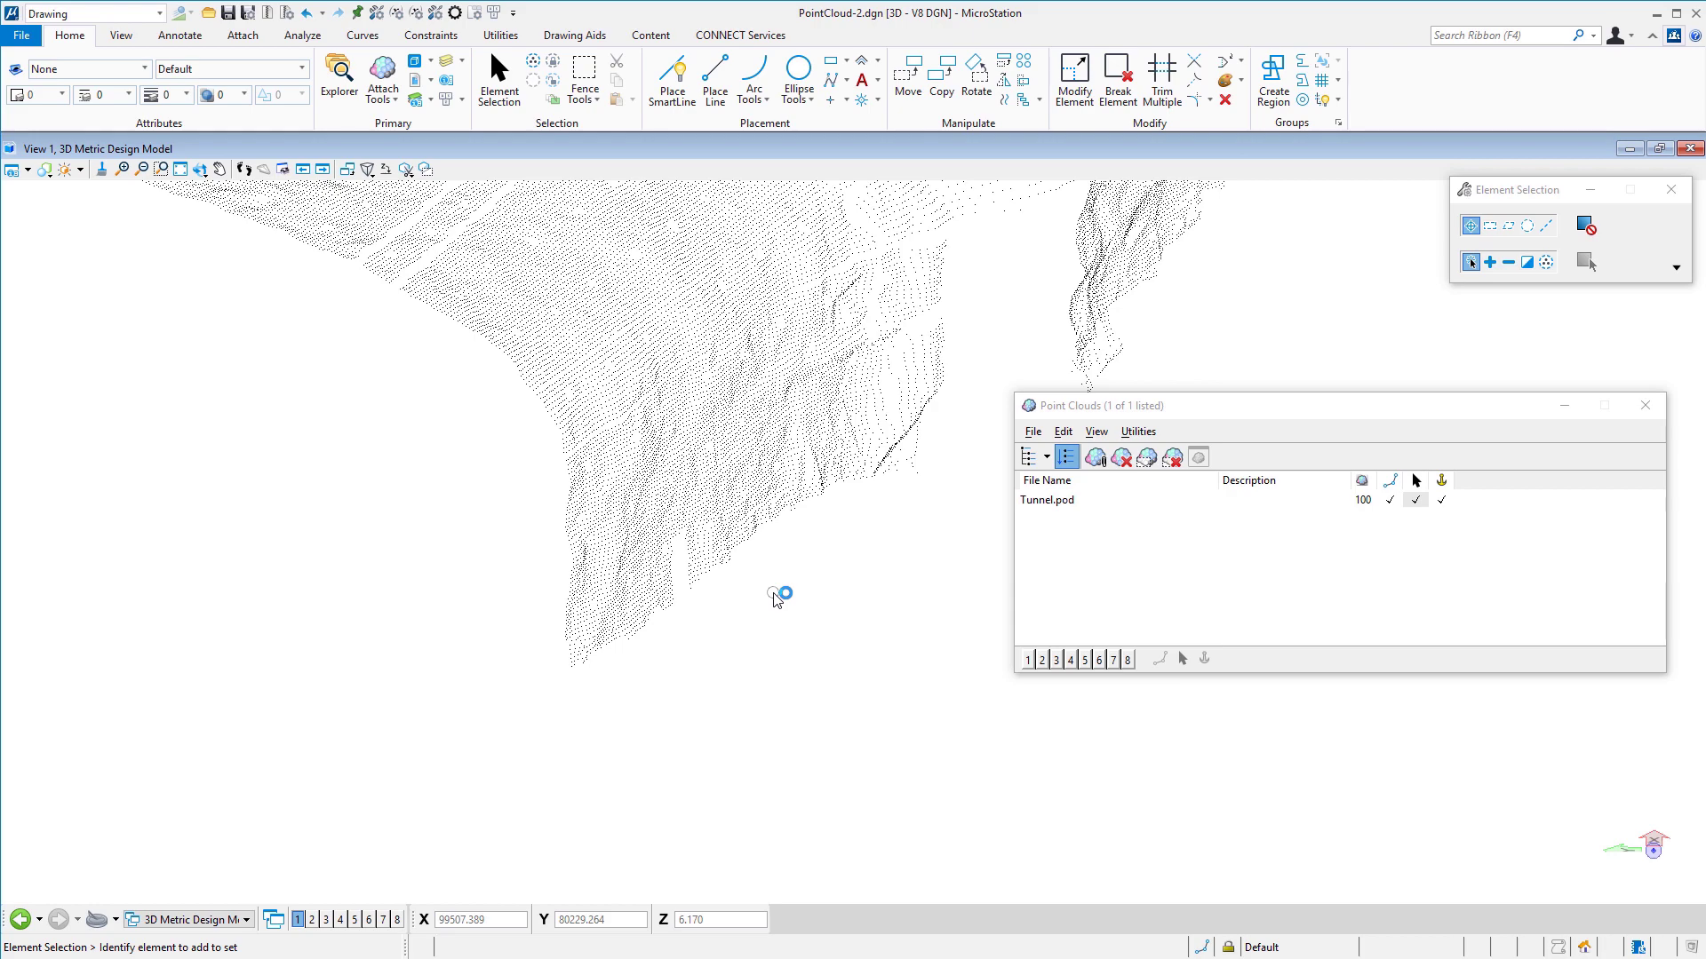
pyautogui.scroll(-4, 779, 597)
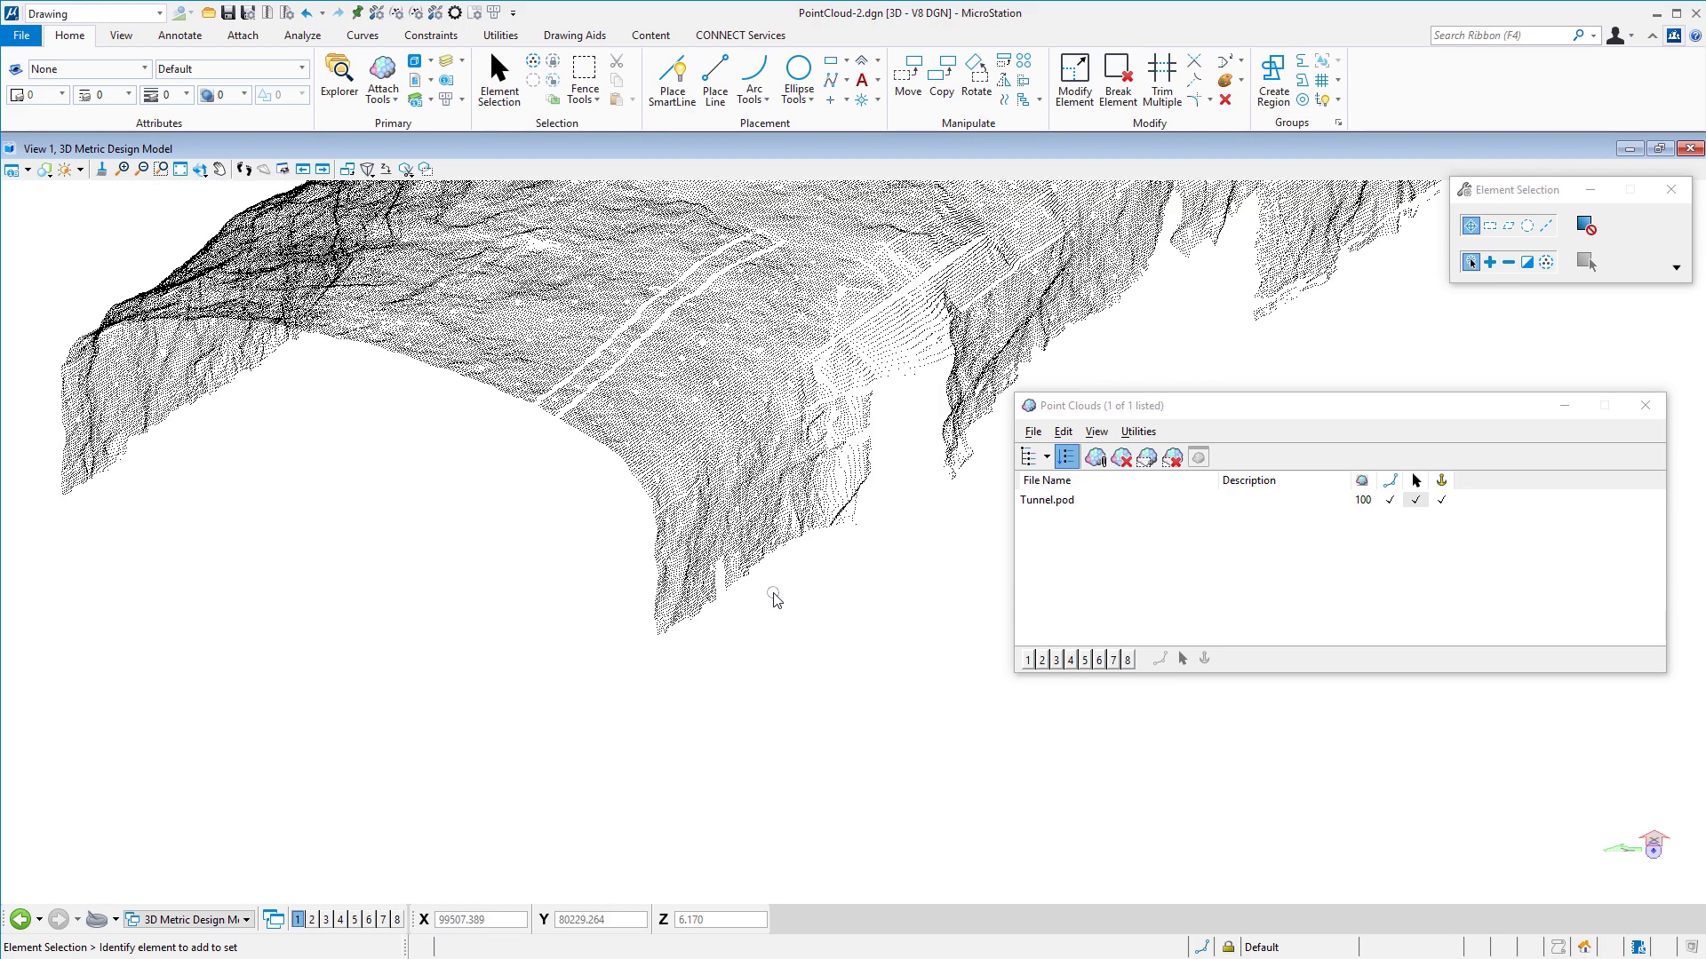
pyautogui.scroll(2, 782, 599)
pyautogui.scroll(2, 802, 607)
pyautogui.scroll(1, 822, 705)
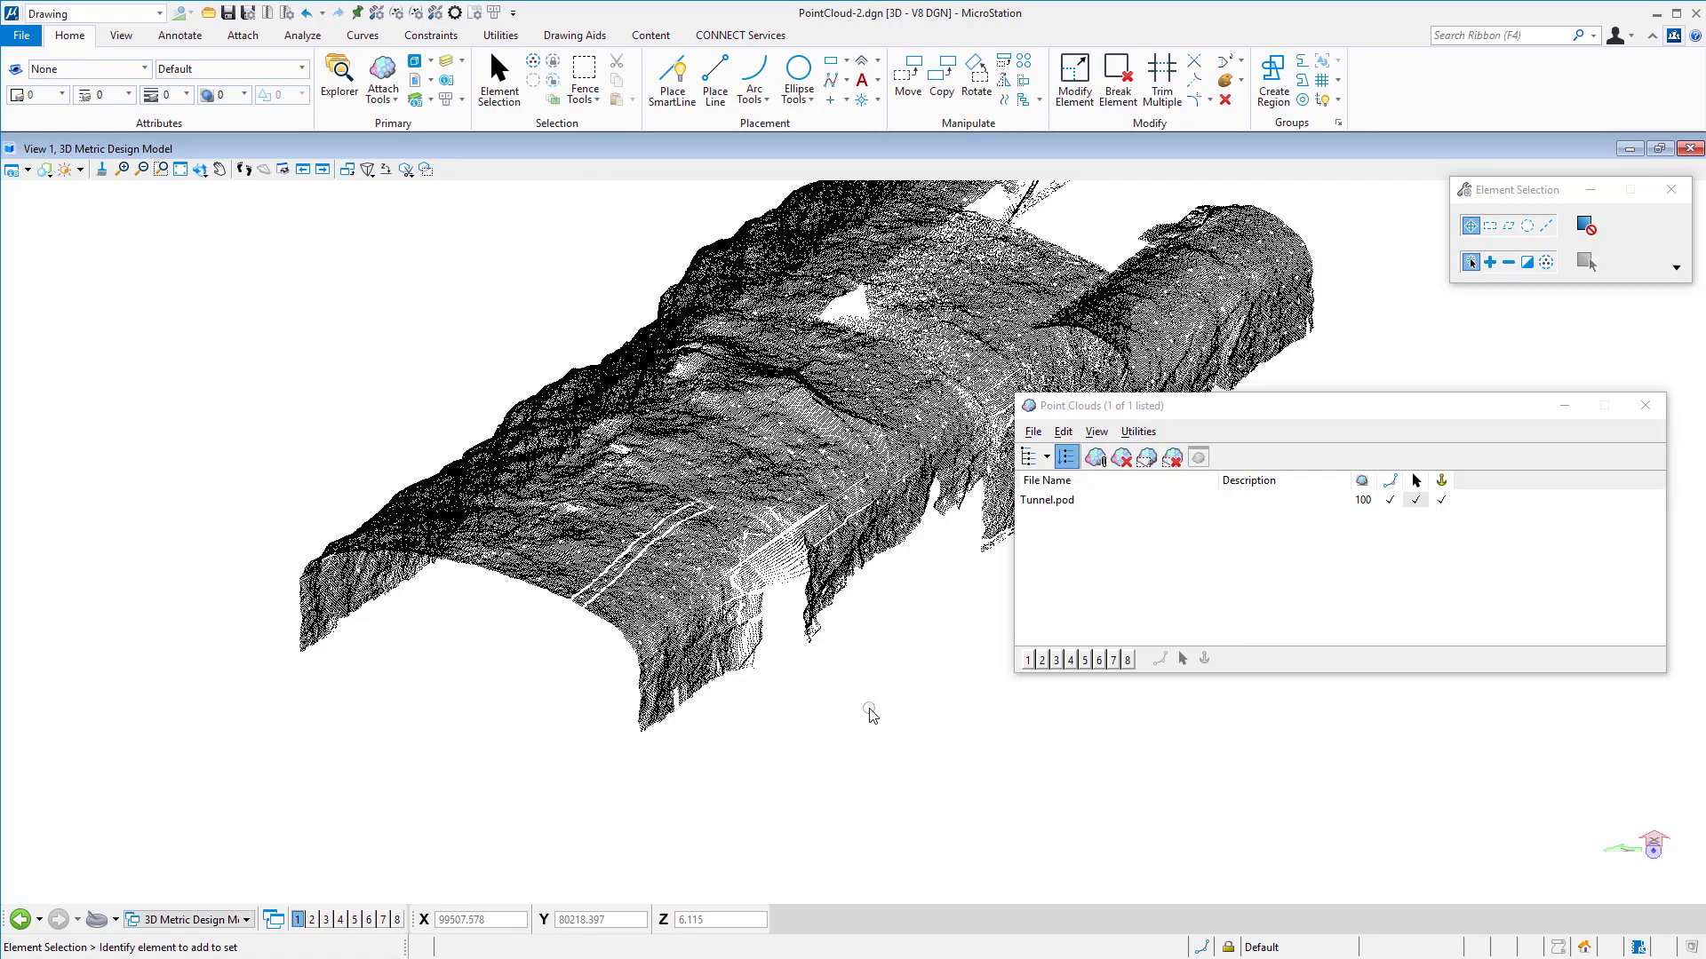
pyautogui.moveTo(846, 728); pyautogui.dragTo(884, 732, button='middle')
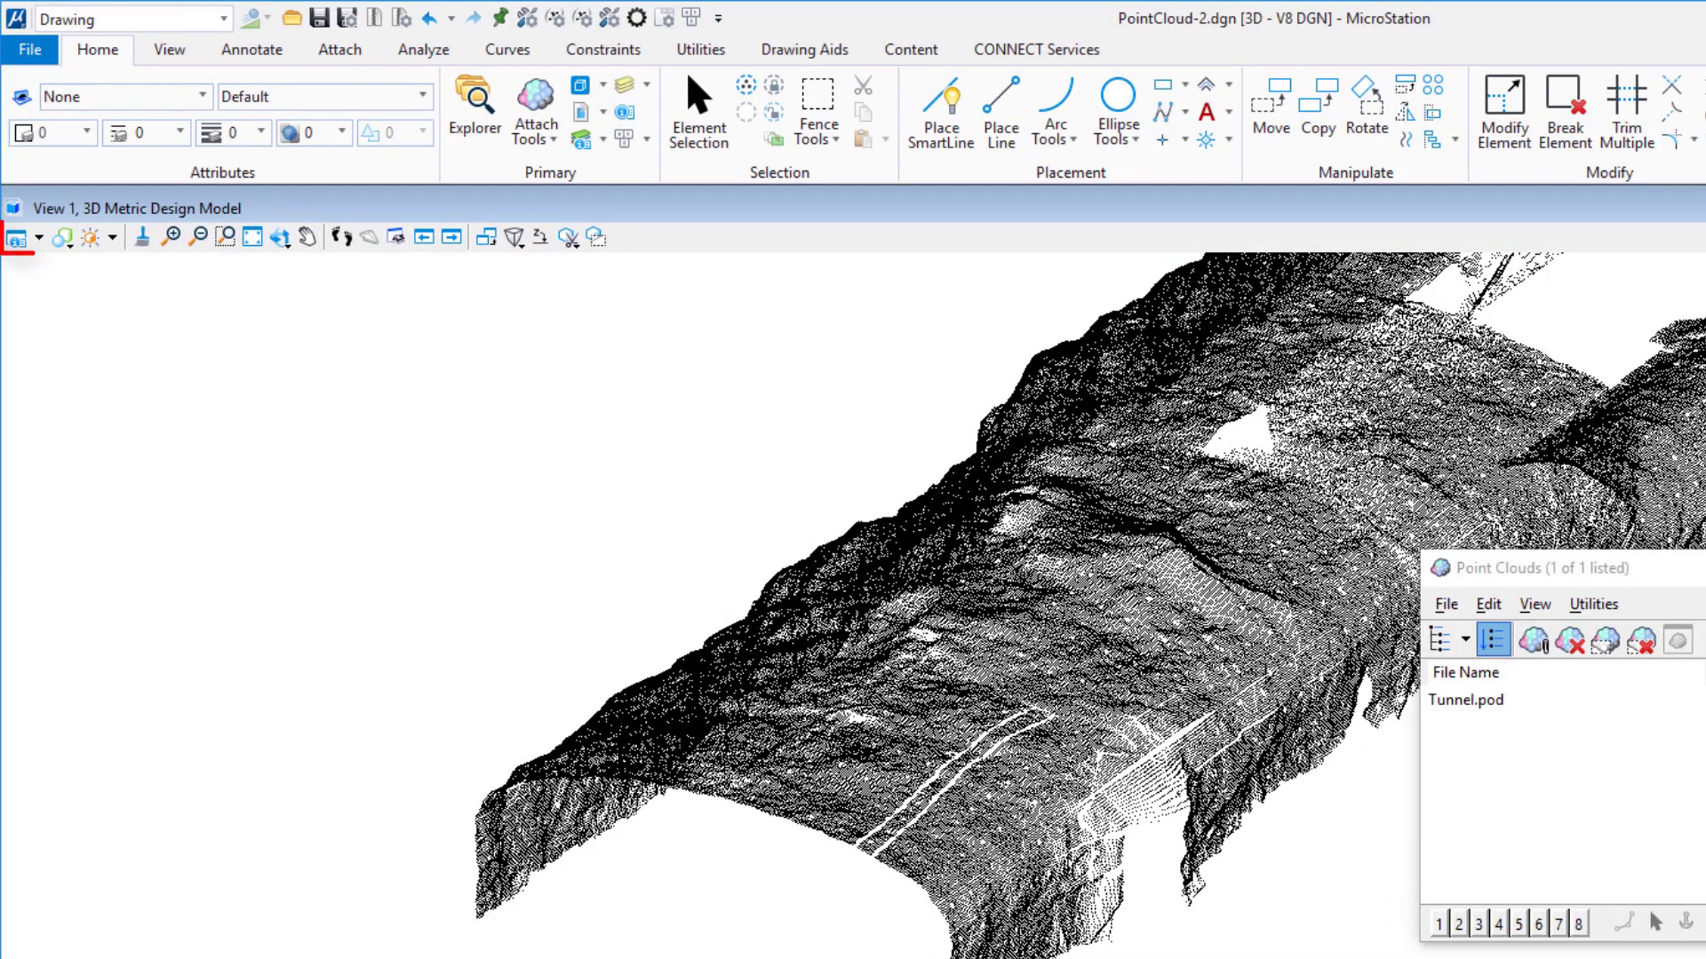
# Step: Set the point cloud style of View 1 to Elevation in the view attributes
pyautogui.click(18, 239)
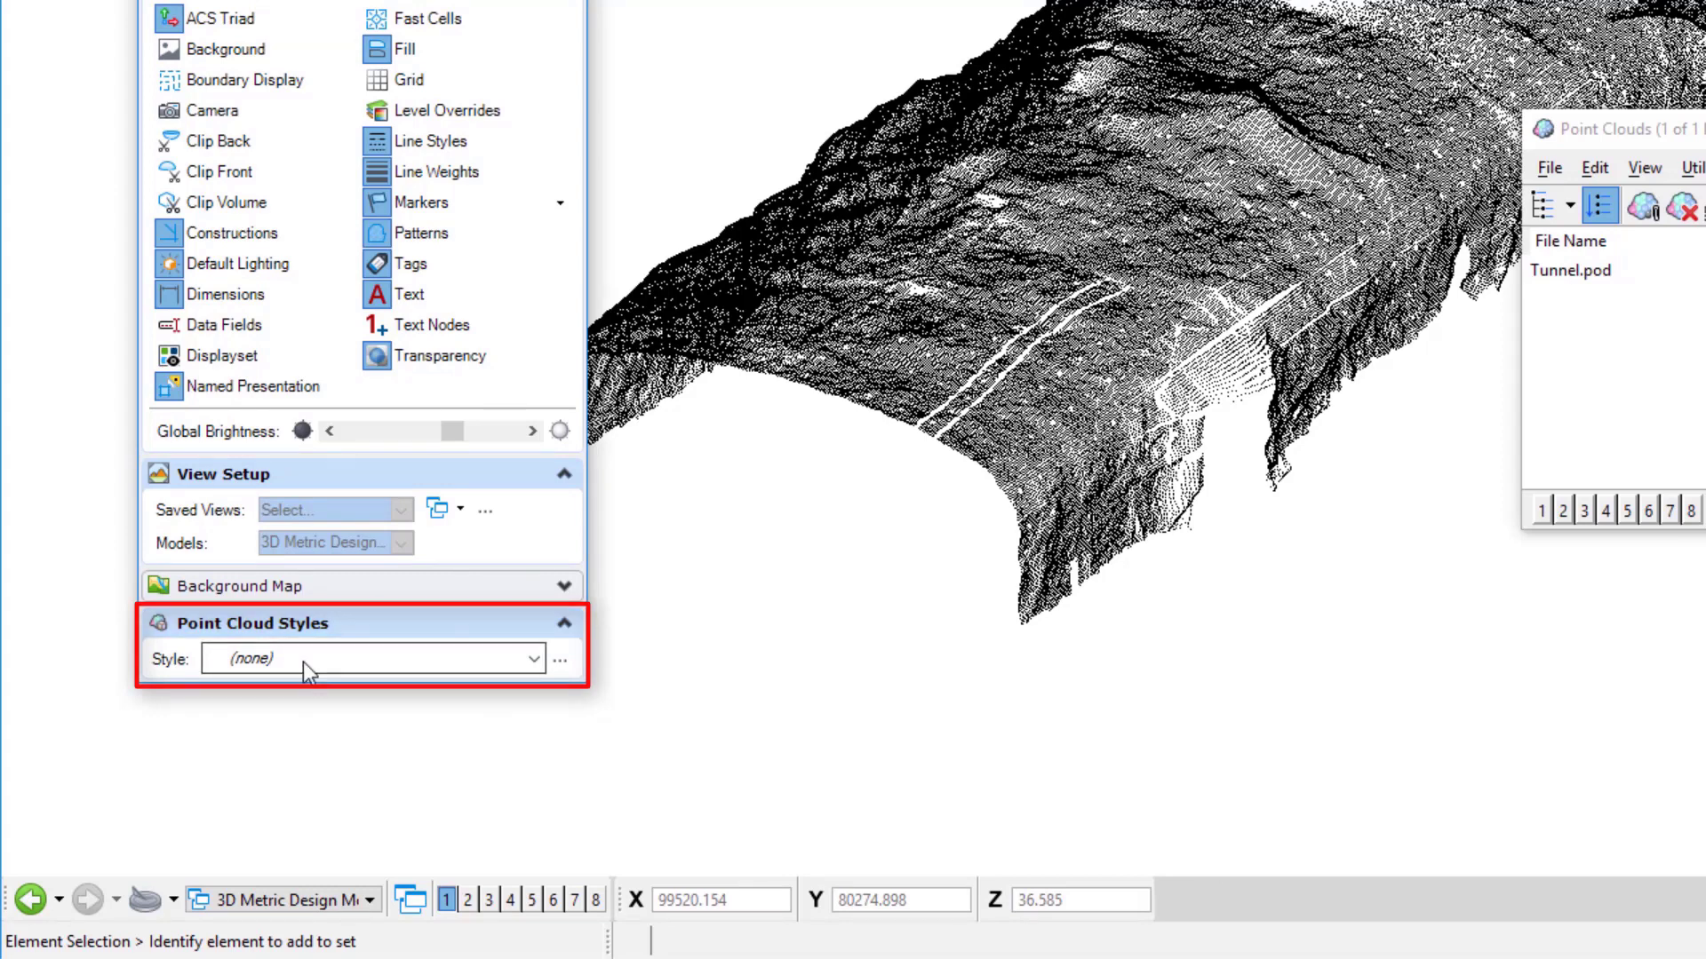
pyautogui.click(311, 655)
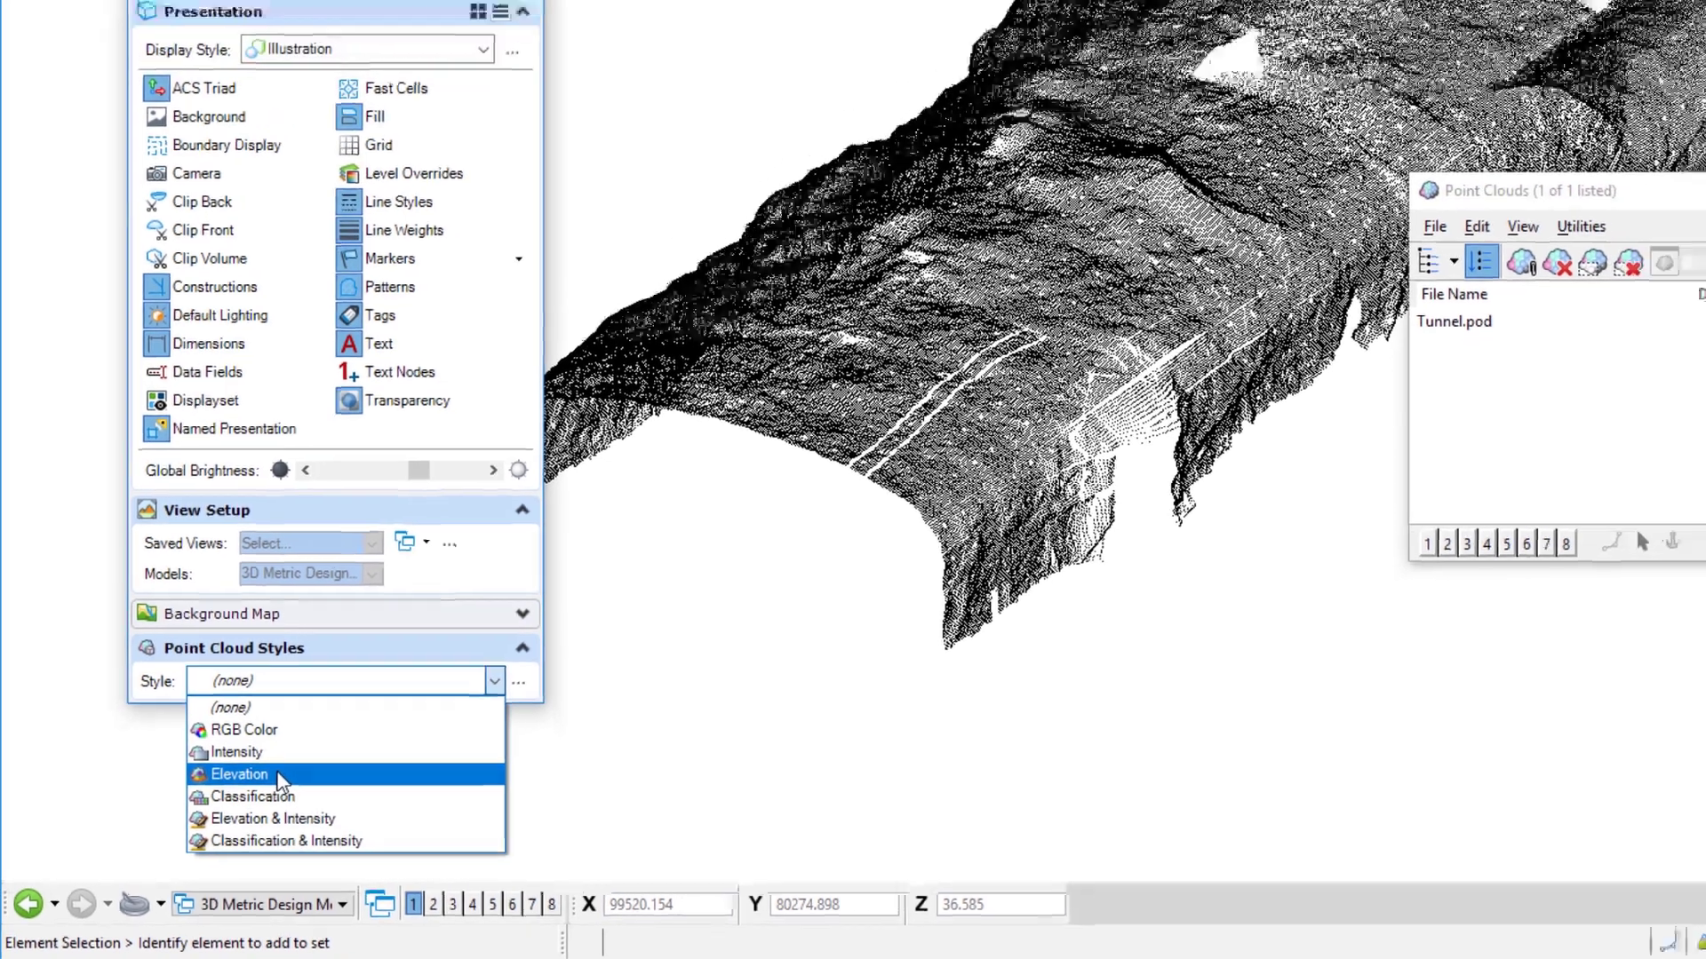
pyautogui.click(300, 760)
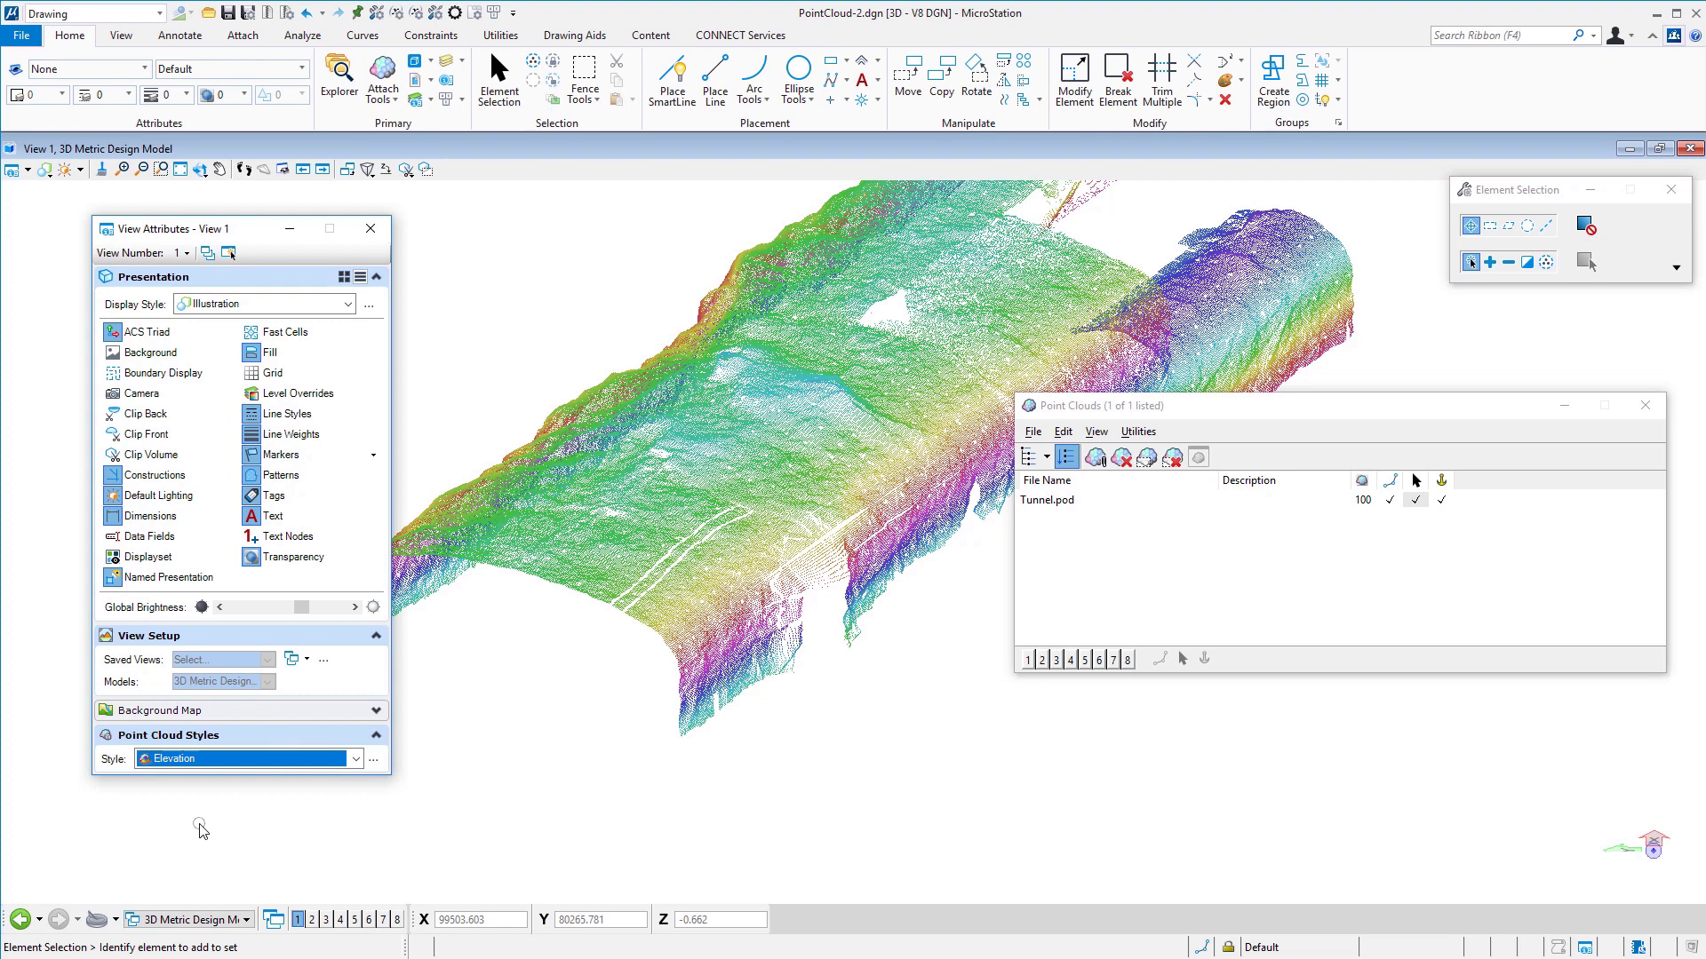
pyautogui.click(370, 228)
# Step: Turn on the display of the Ventilation.dgn reference together with the tunnel point cloud
pyautogui.keyDown('shift'); pyautogui.moveTo(476, 293); pyautogui.dragTo(743, 753, button='middle'); pyautogui.keyUp('shift')
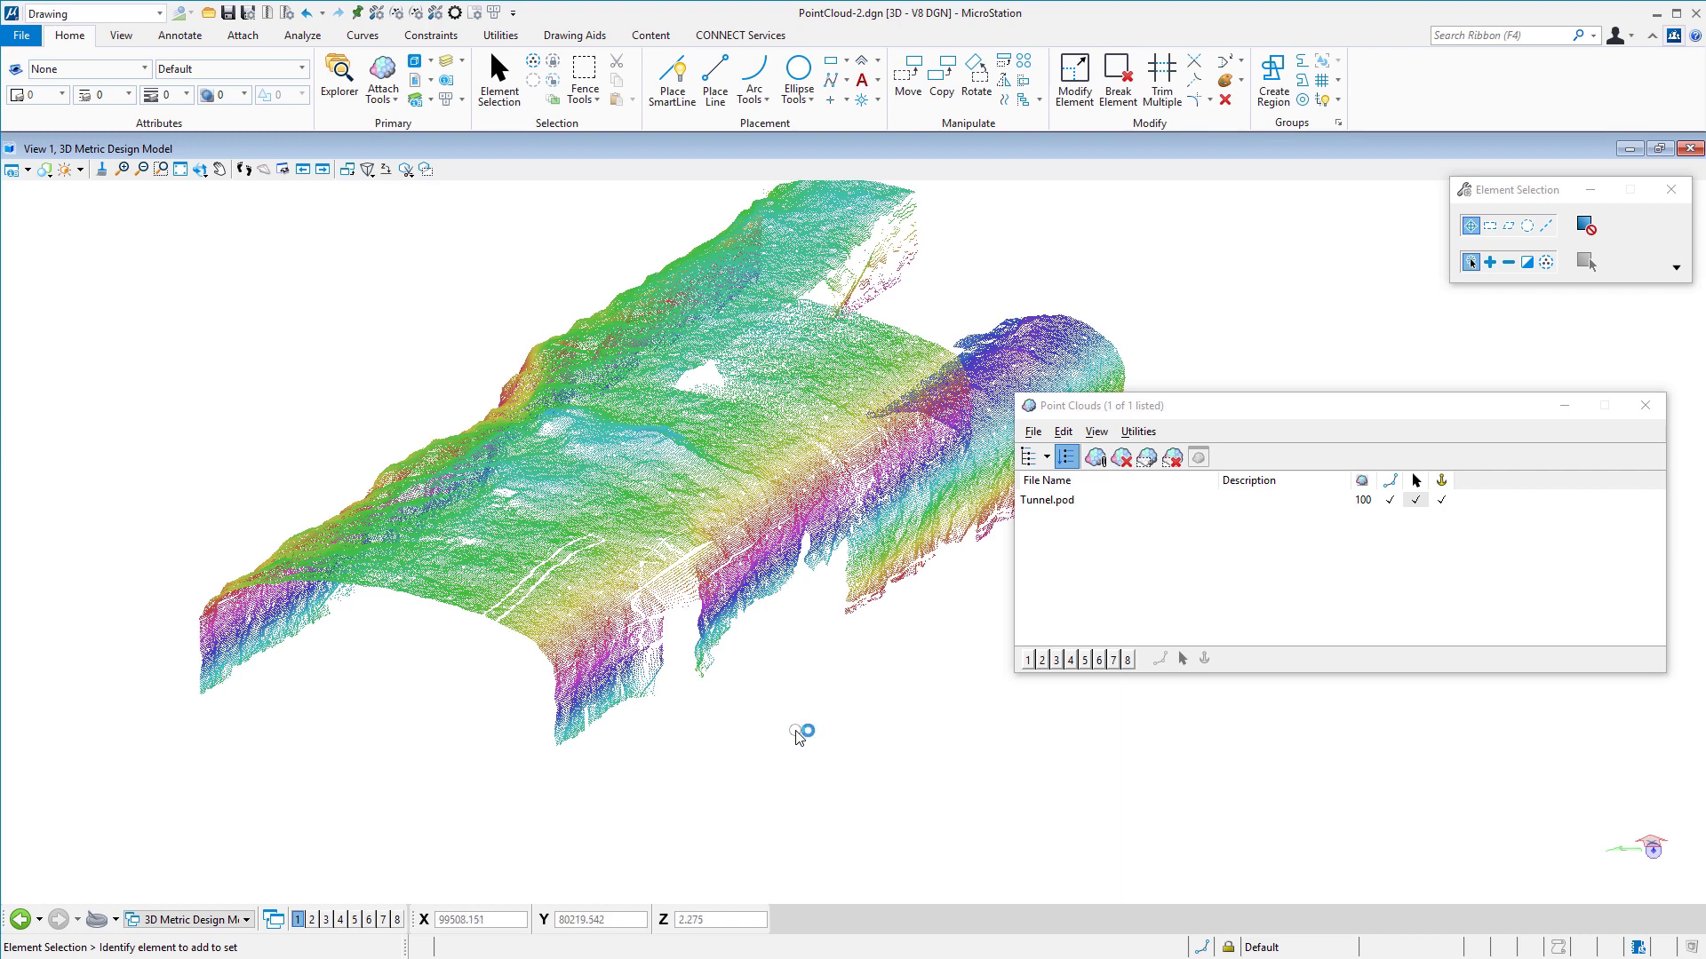
pyautogui.click(396, 101)
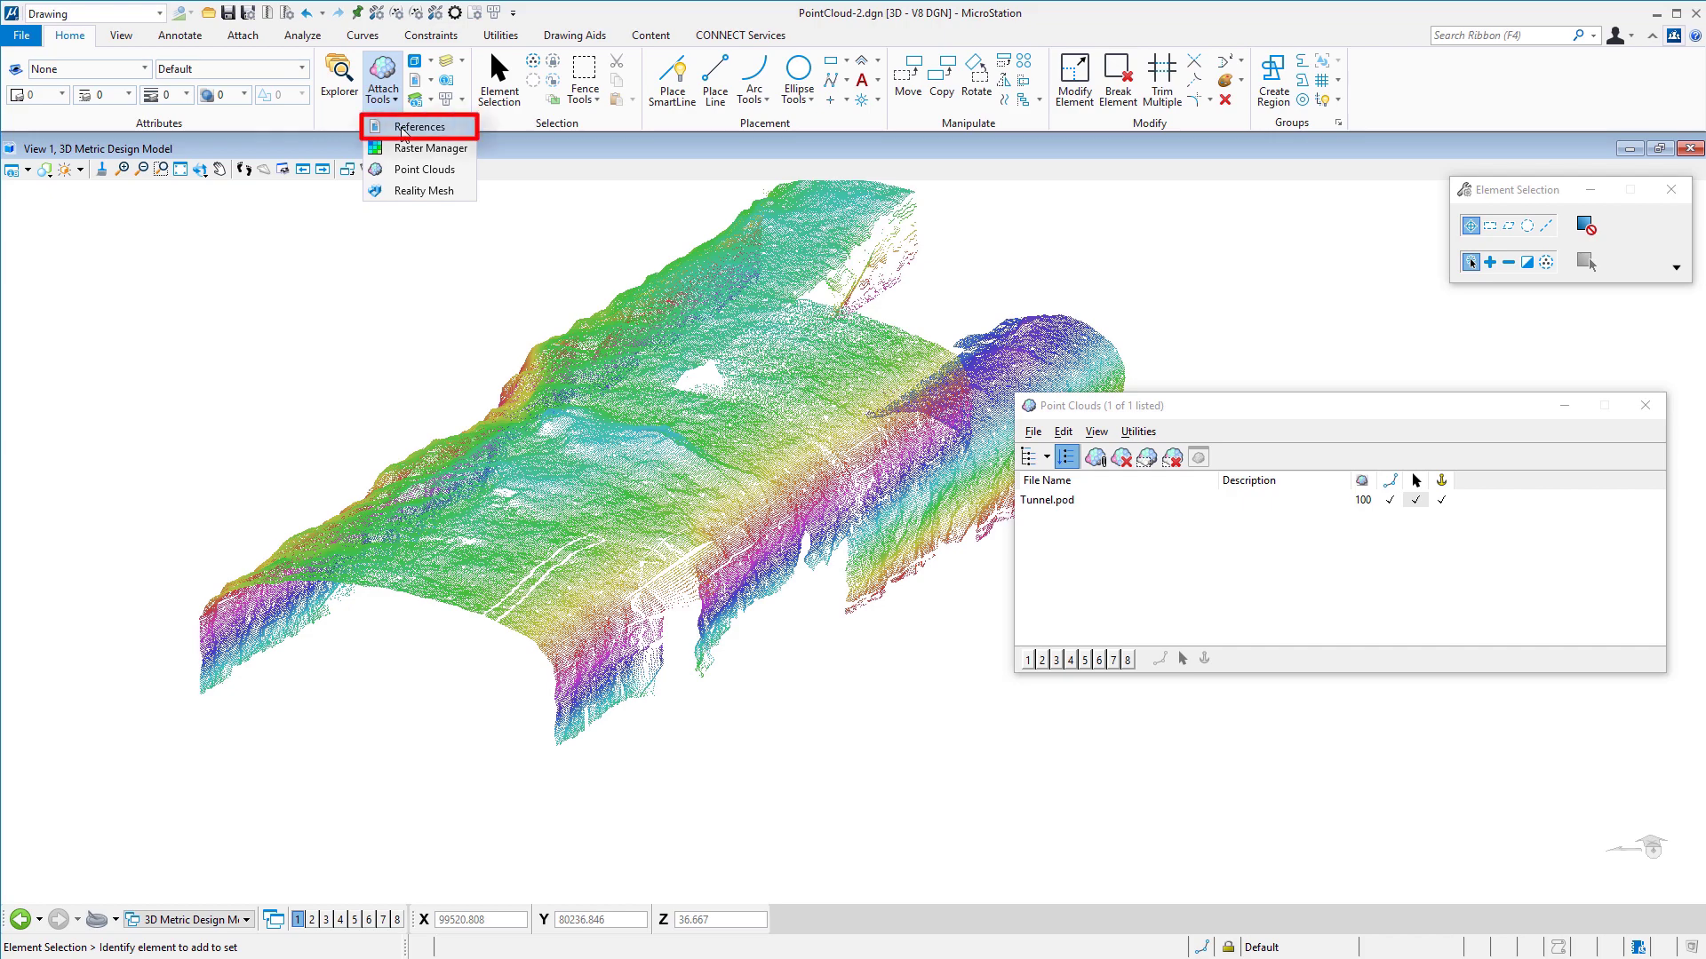
pyautogui.click(405, 128)
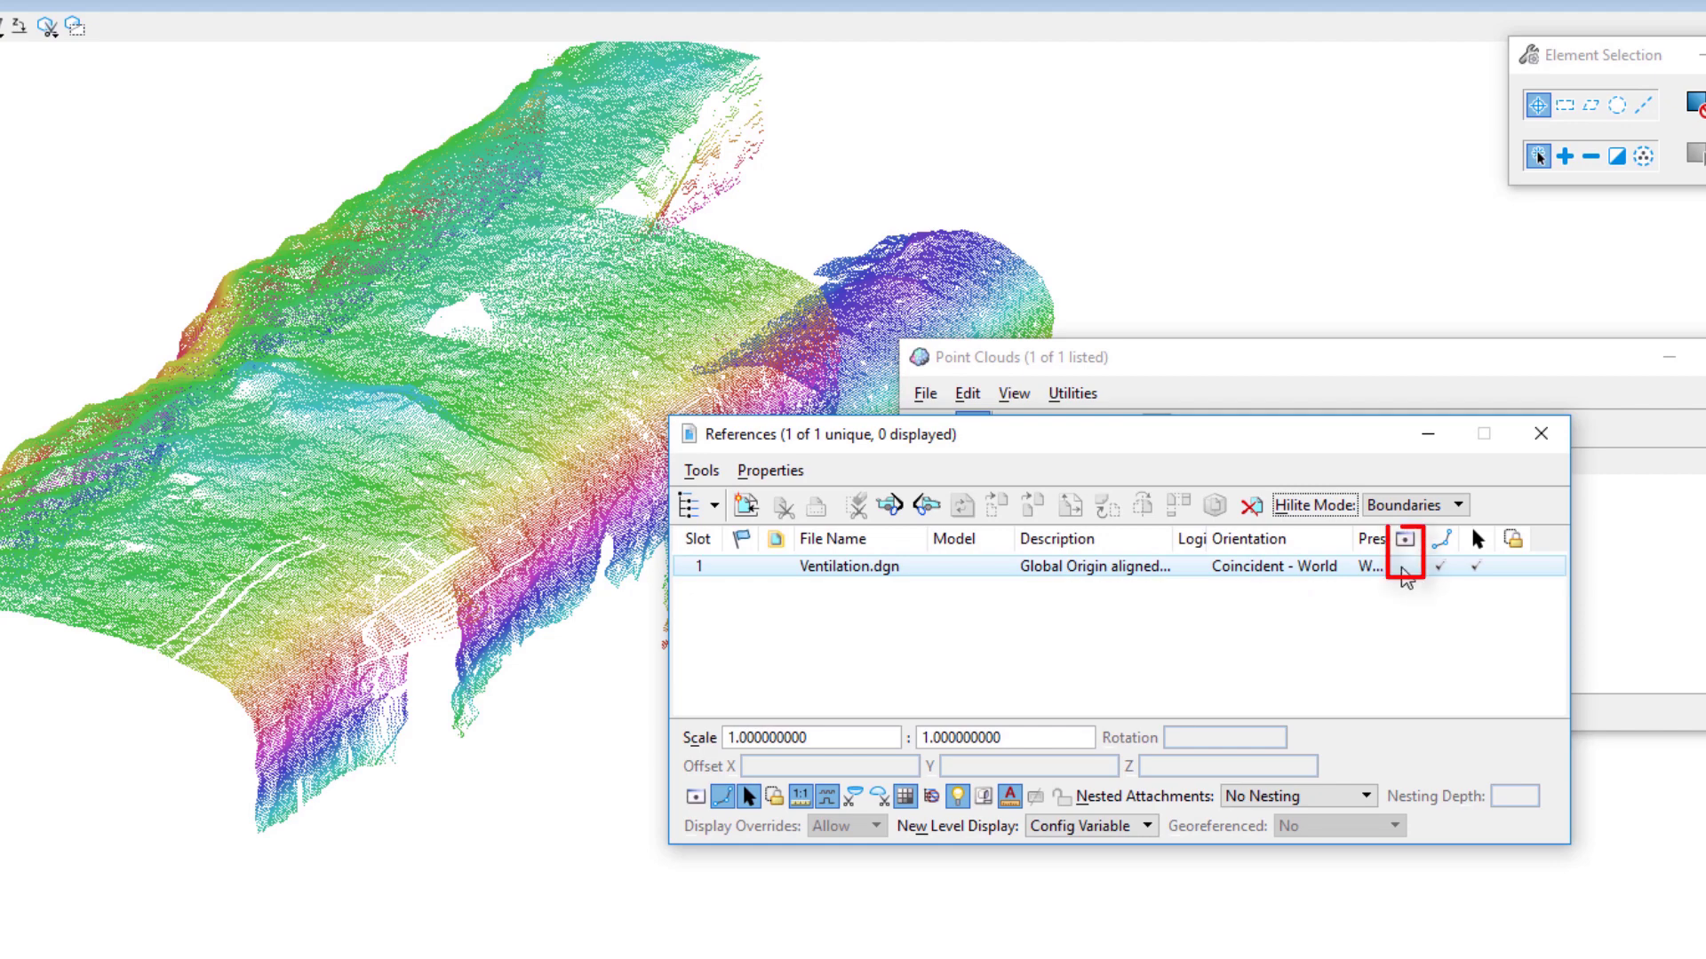
pyautogui.click(1404, 565)
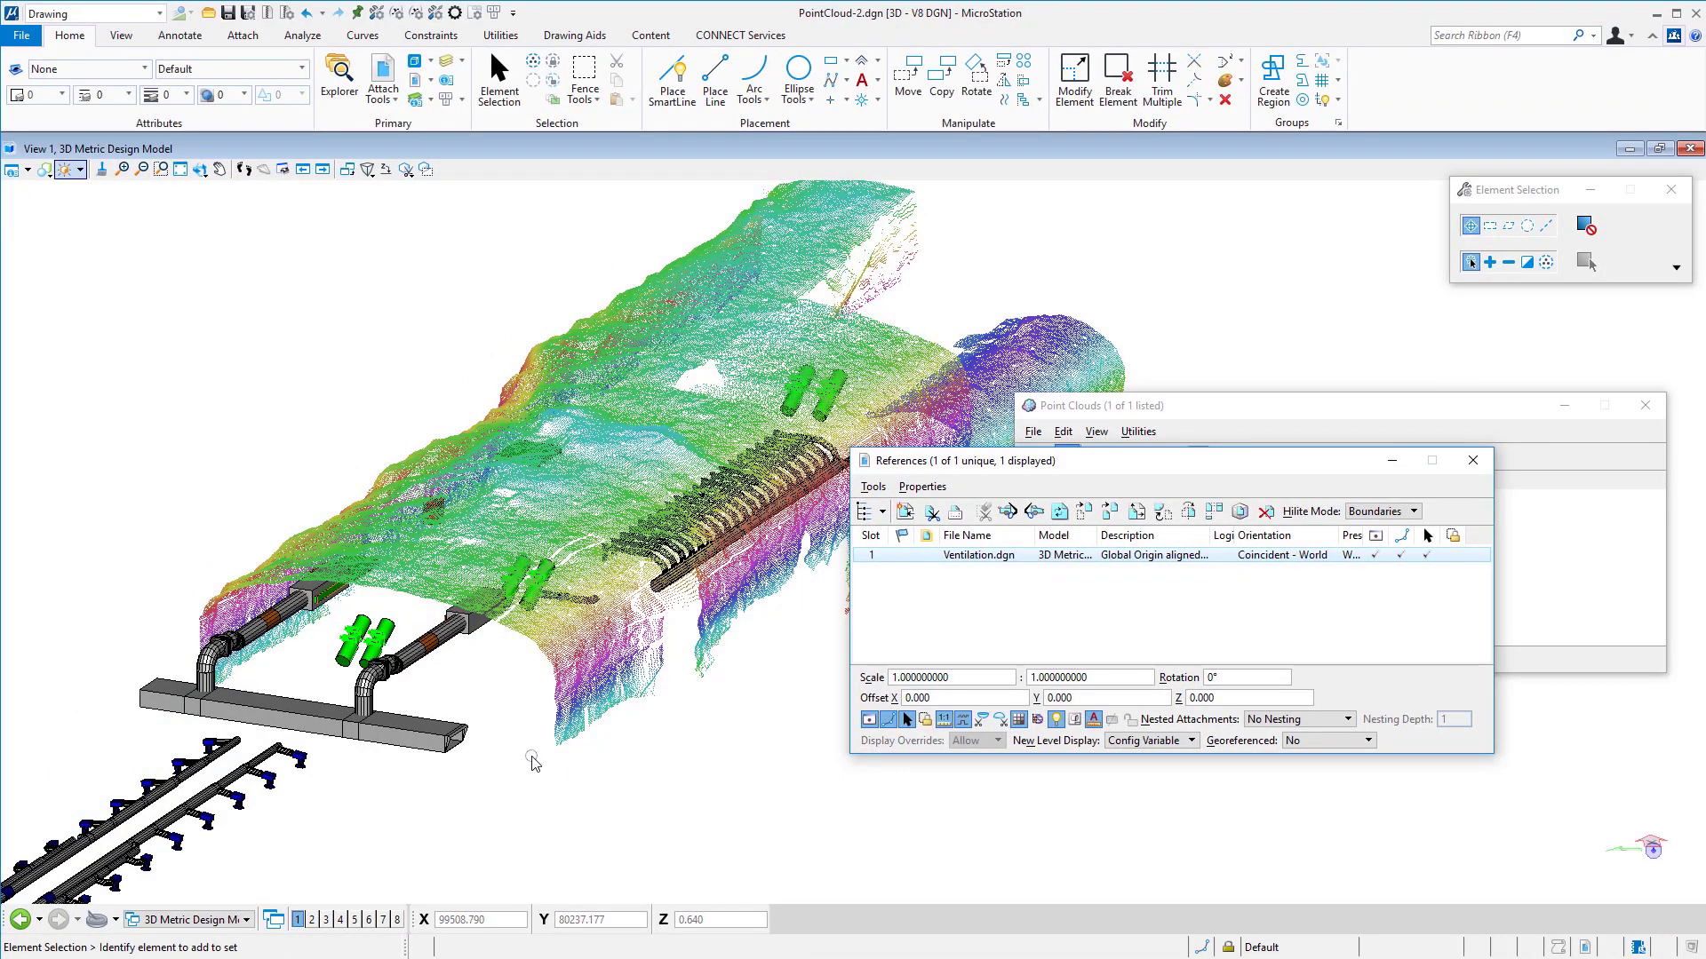
pyautogui.moveTo(497, 751); pyautogui.dragTo(746, 636, button='middle')
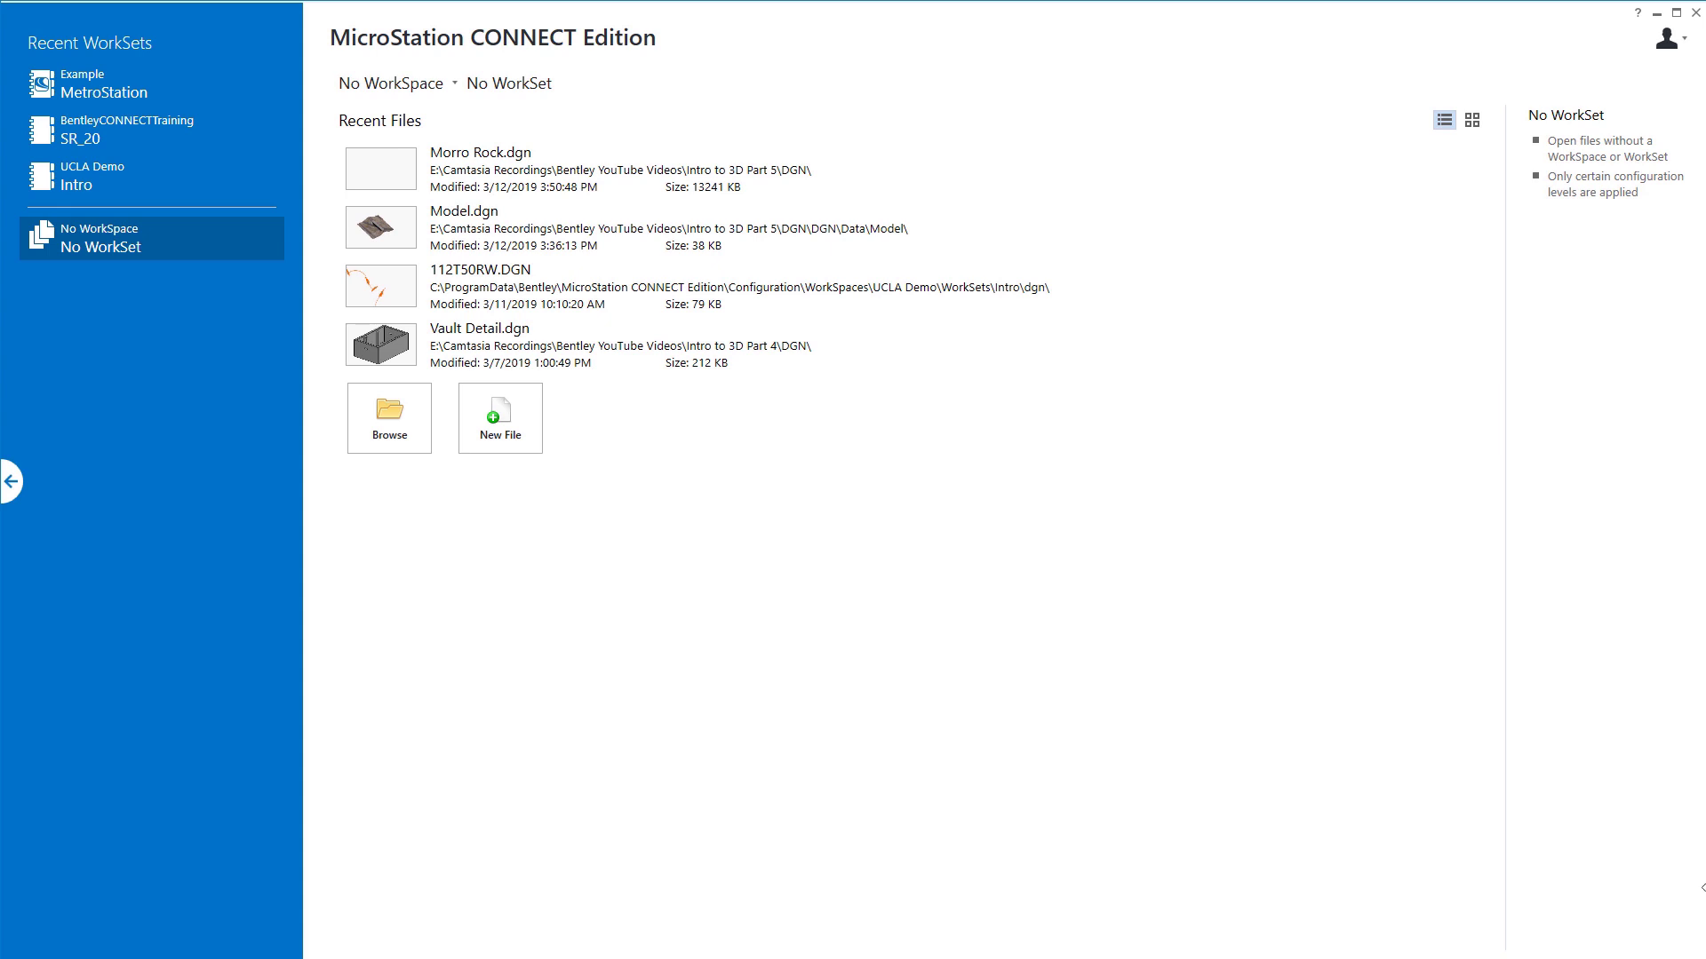
# Step: Open Morro Rock.dgn and import the terrain surface from the LandXML file Morro Rock.land.xml with the Active element template
pyautogui.click(388, 177)
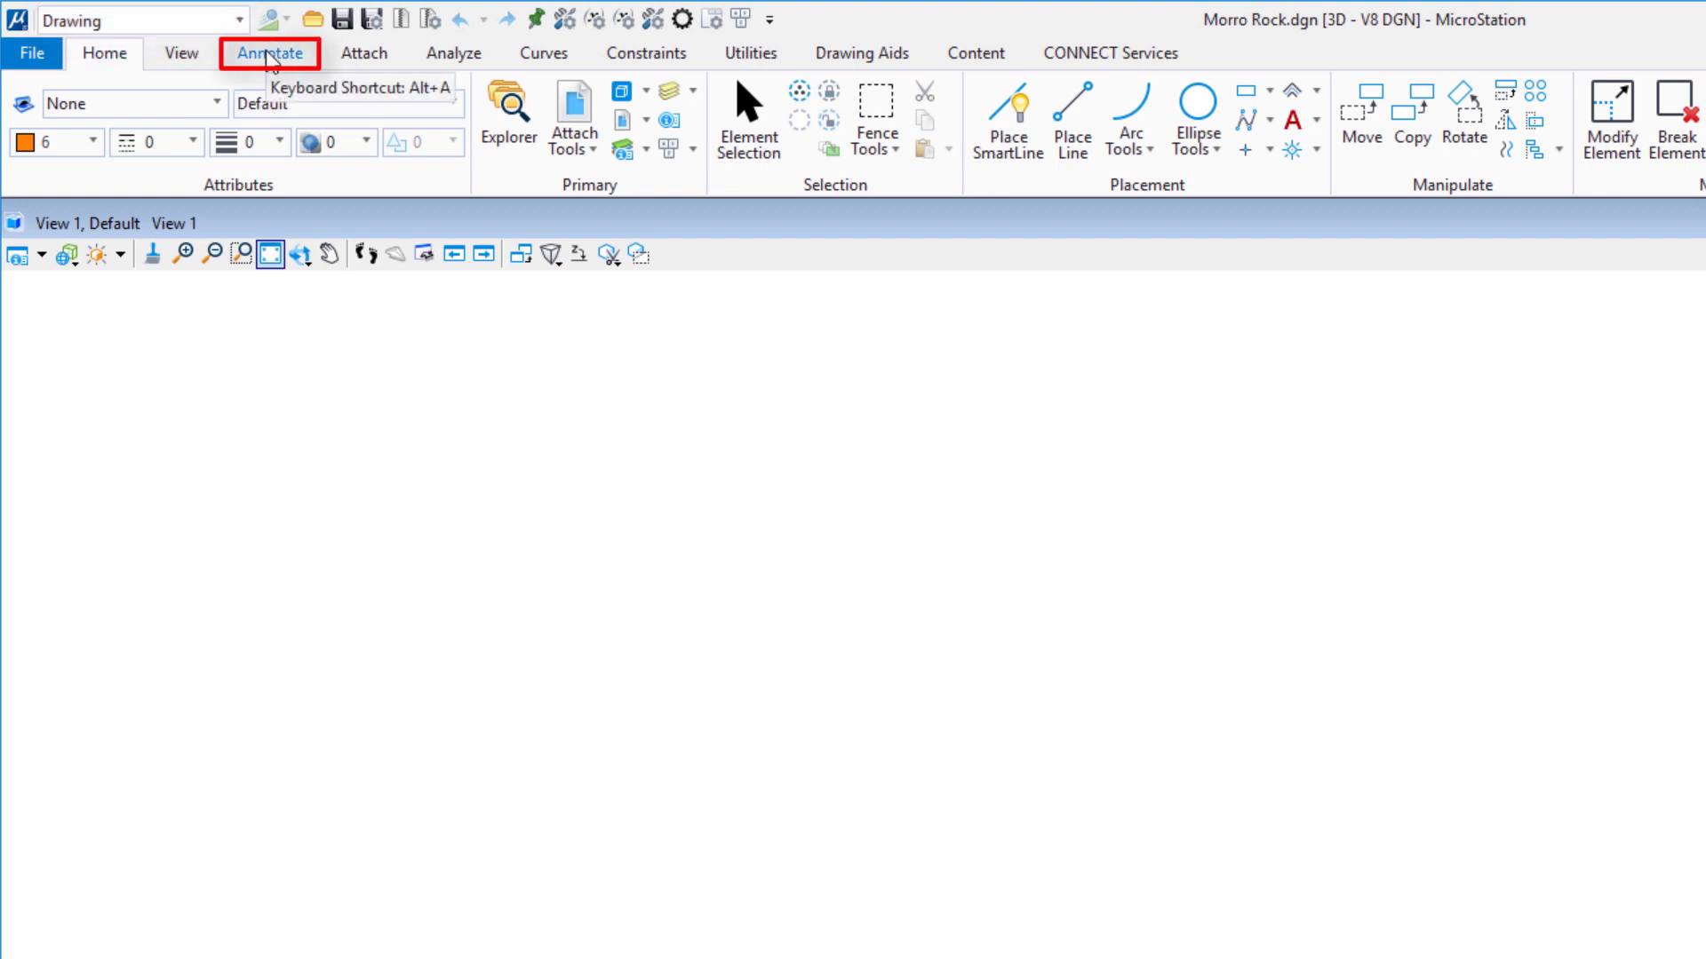
pyautogui.click(268, 53)
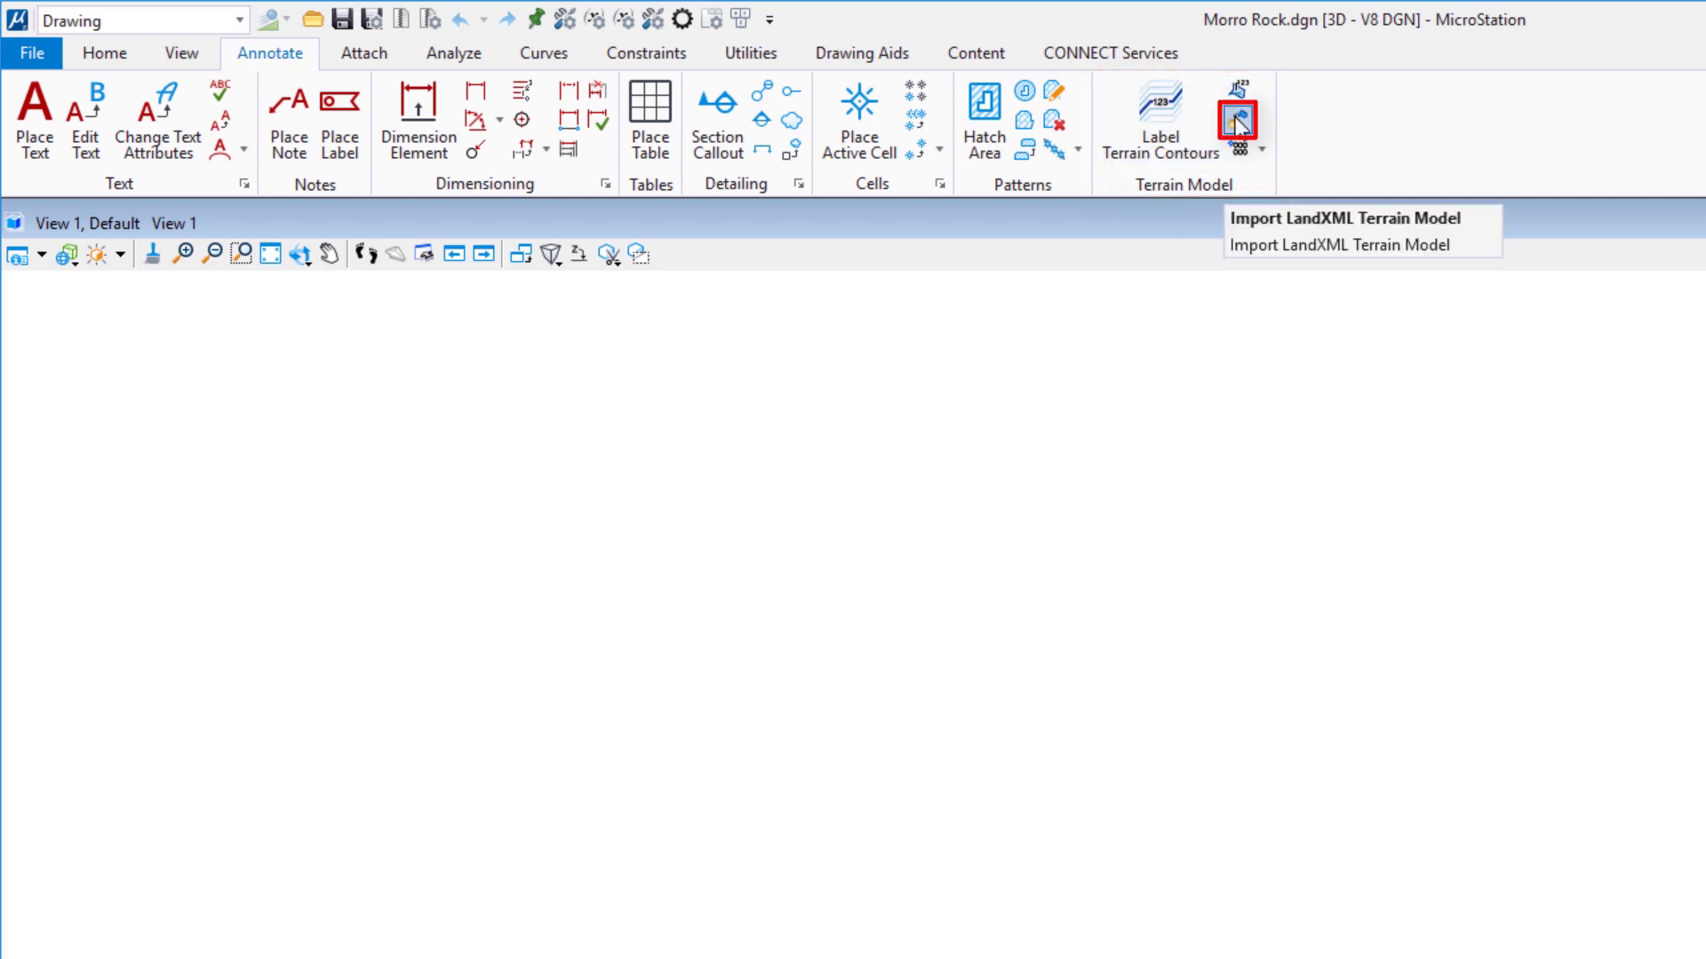
pyautogui.click(1237, 122)
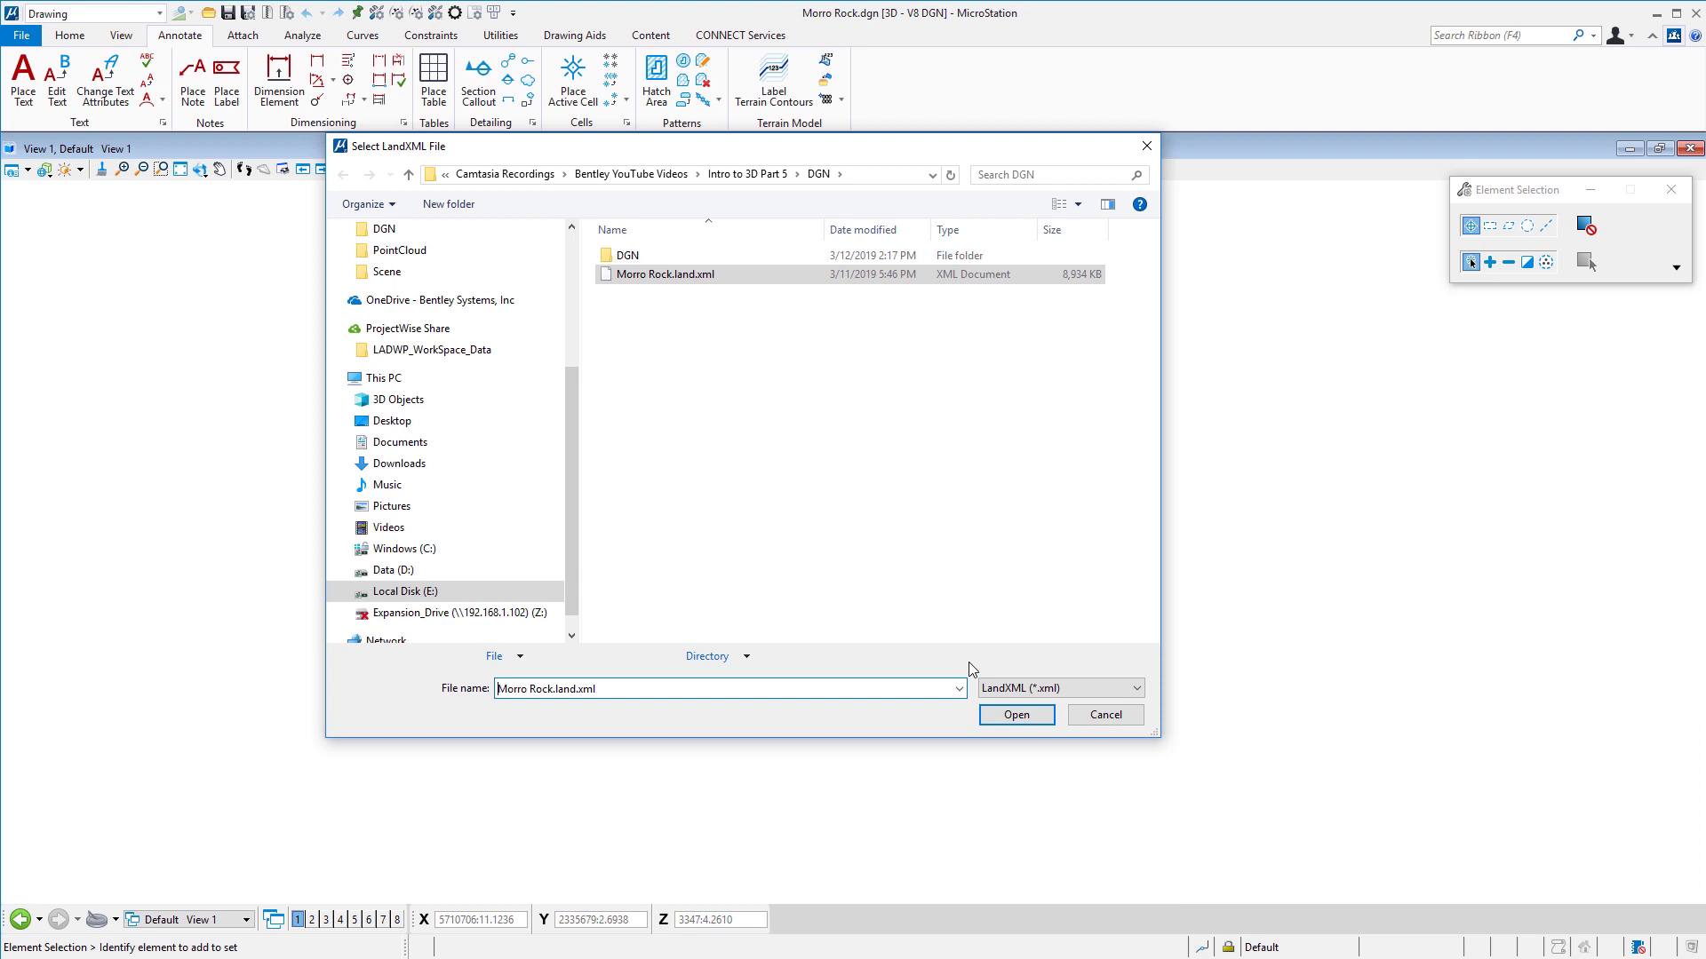
pyautogui.click(1017, 716)
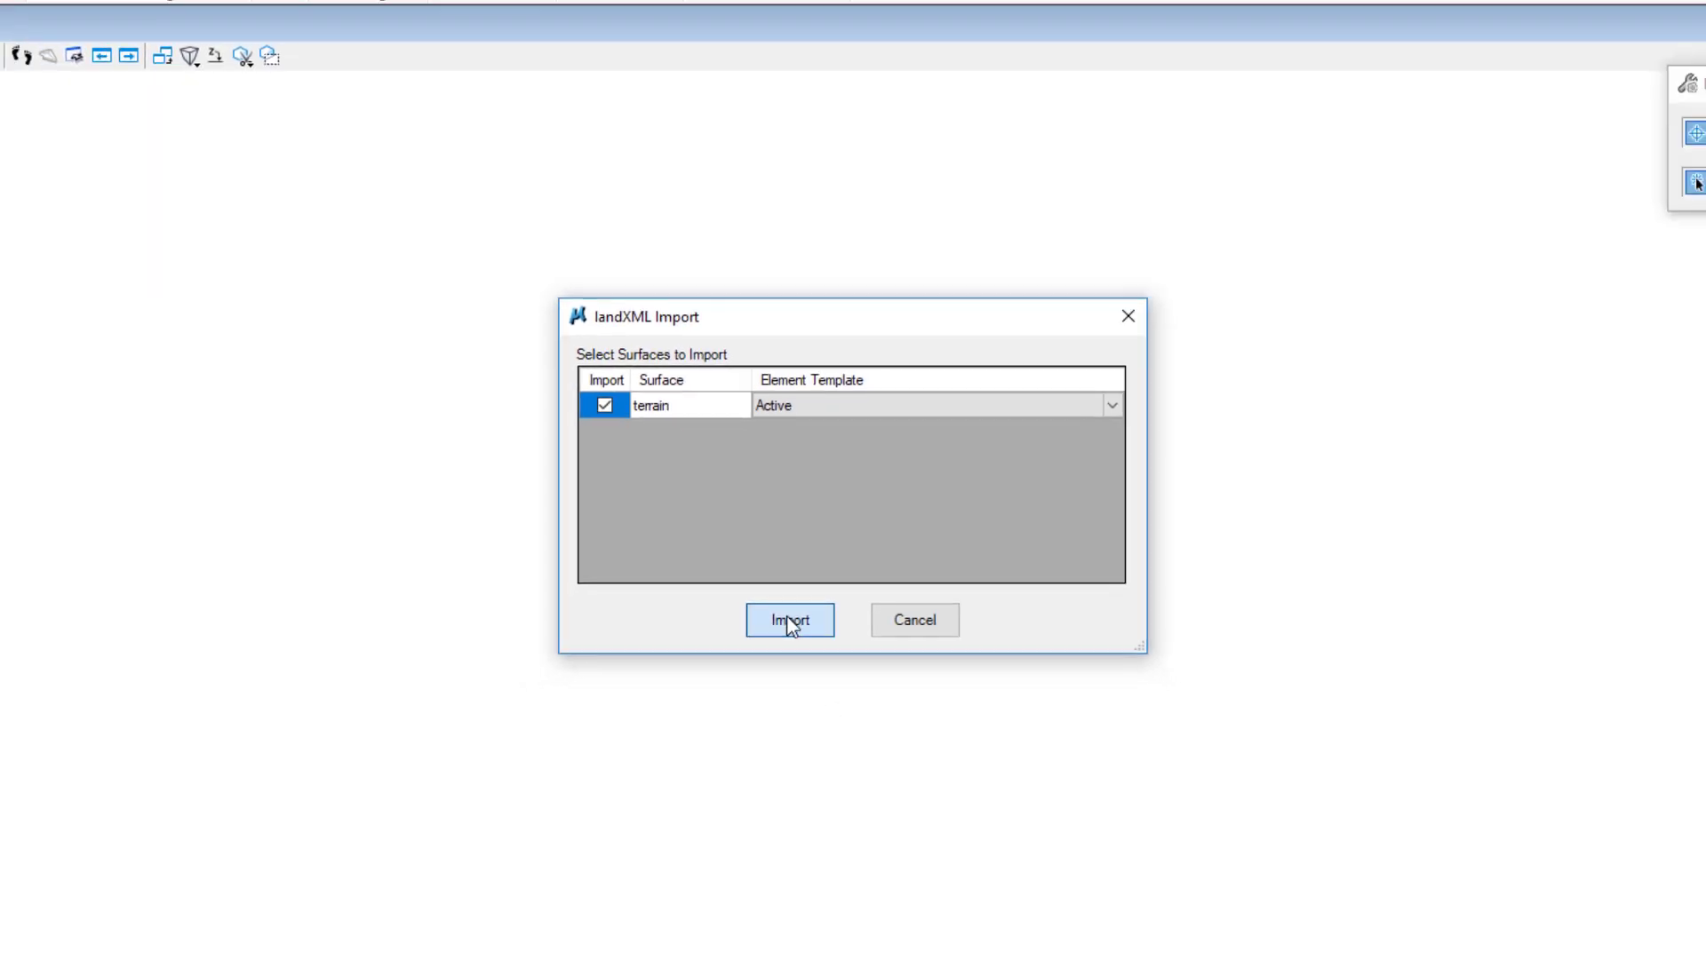
pyautogui.click(783, 636)
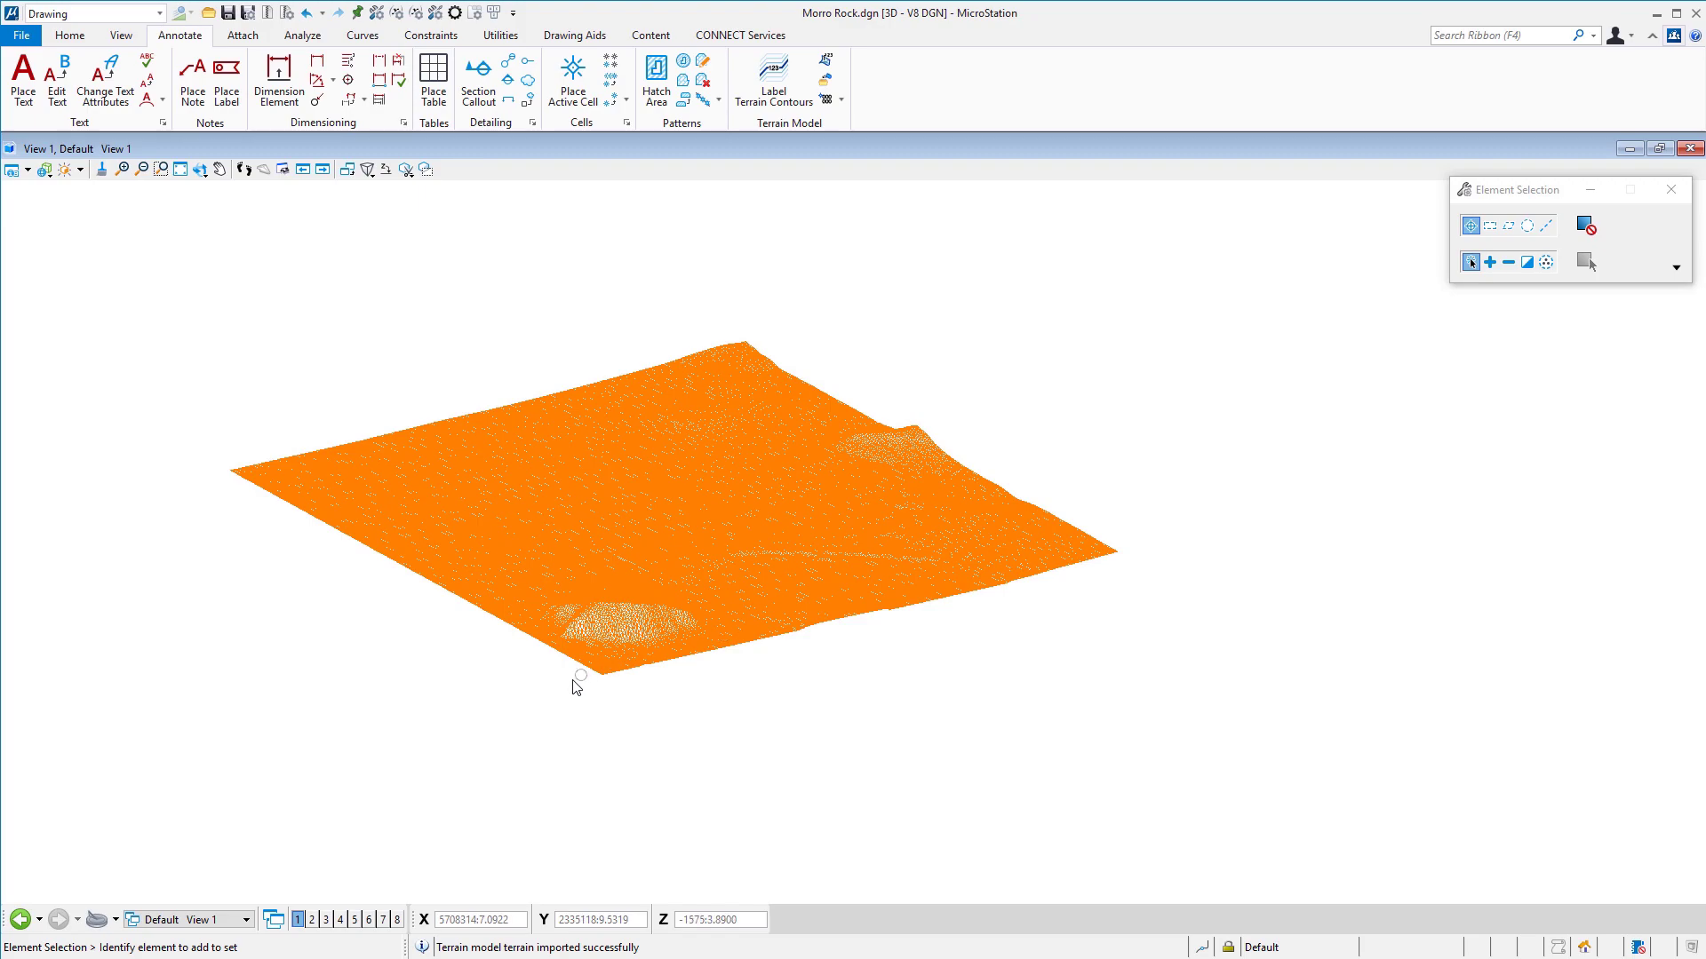
# Step: Turn on the display of major contours in the calculated features of the imported terrain
pyautogui.scroll(2, 538, 645)
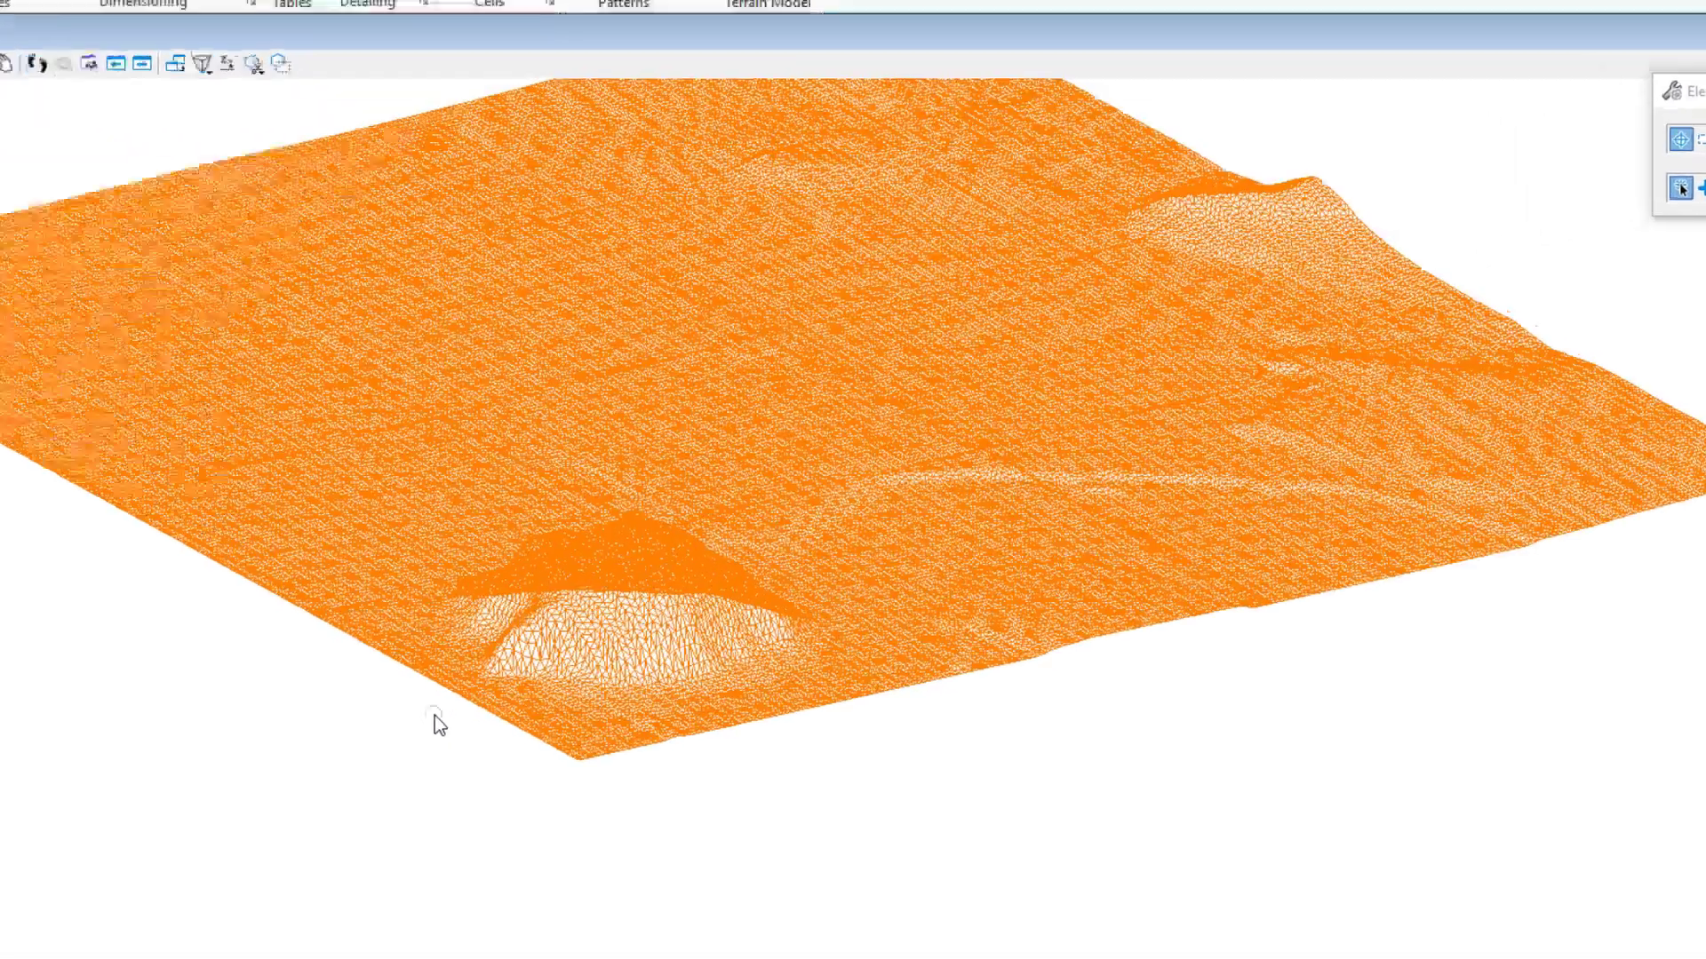
pyautogui.scroll(3, 434, 716)
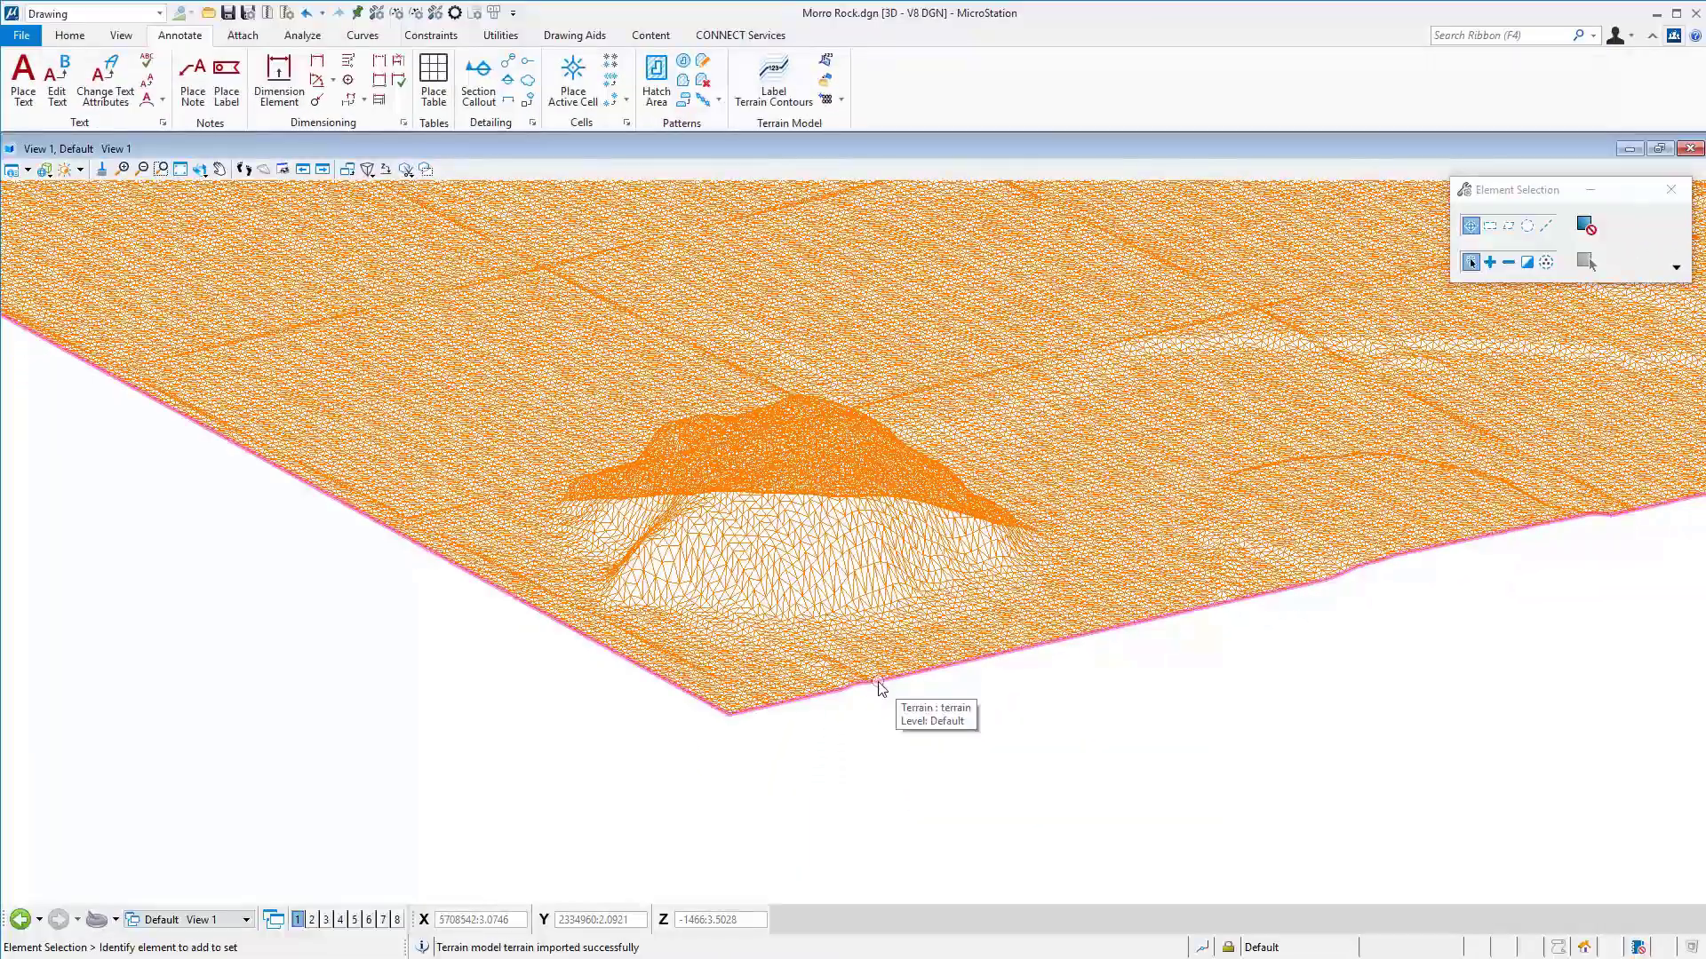
pyautogui.scroll(-5, 880, 689)
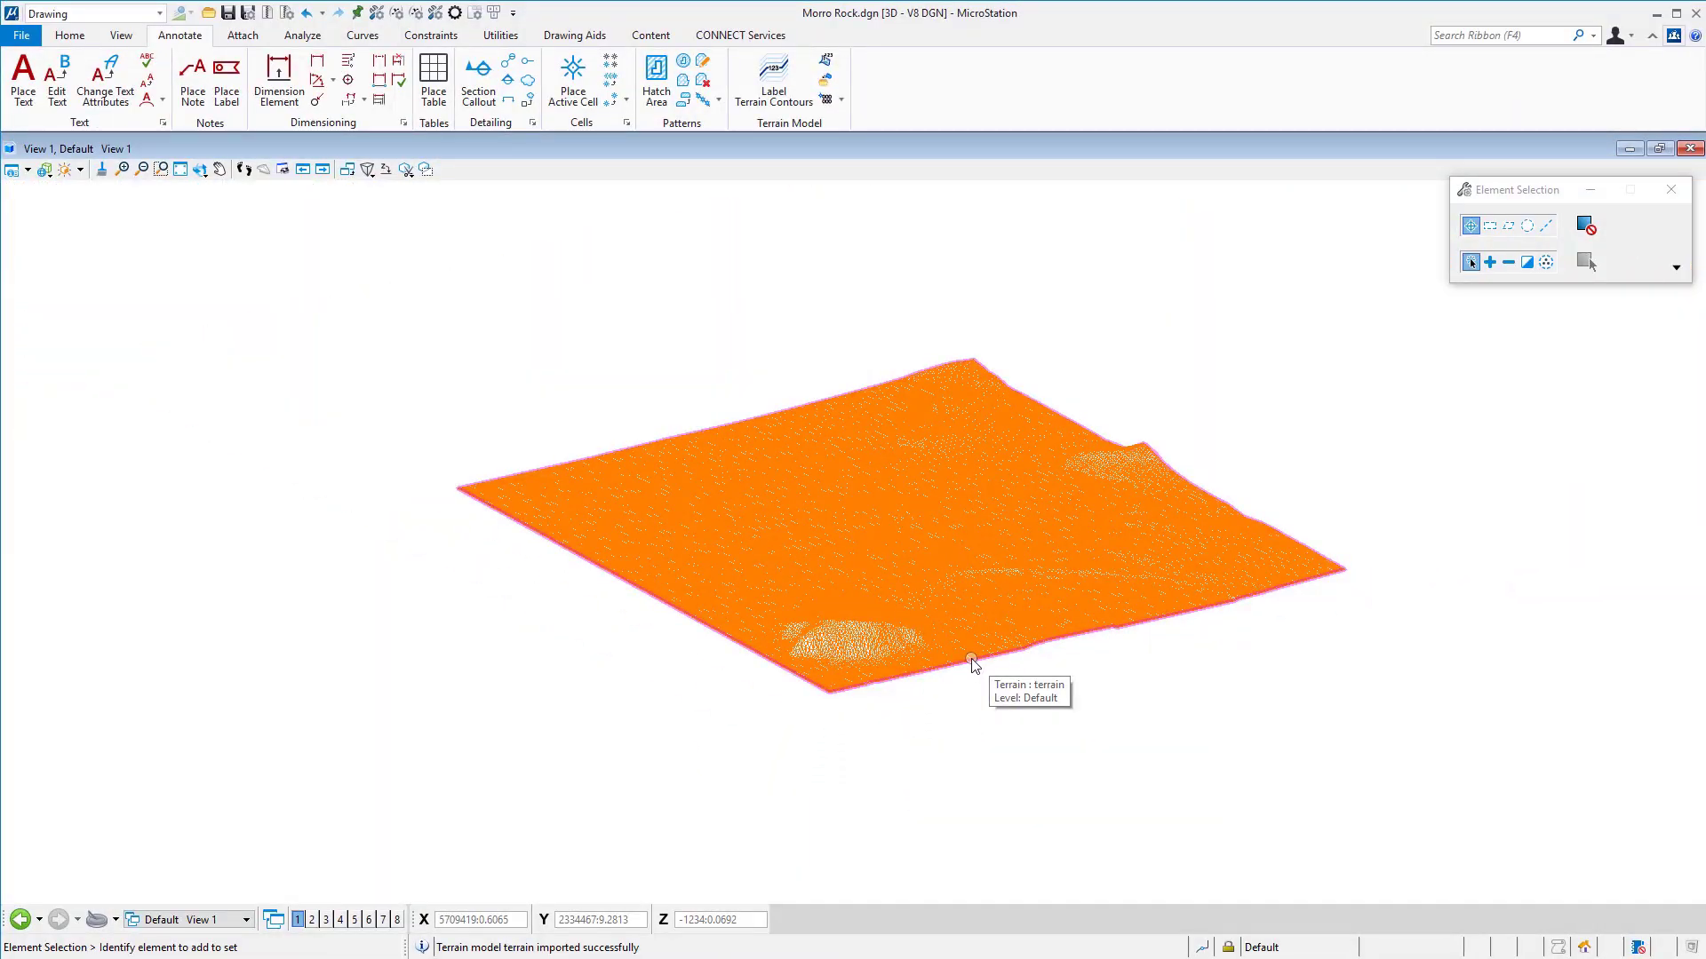
pyautogui.rightClick(972, 666)
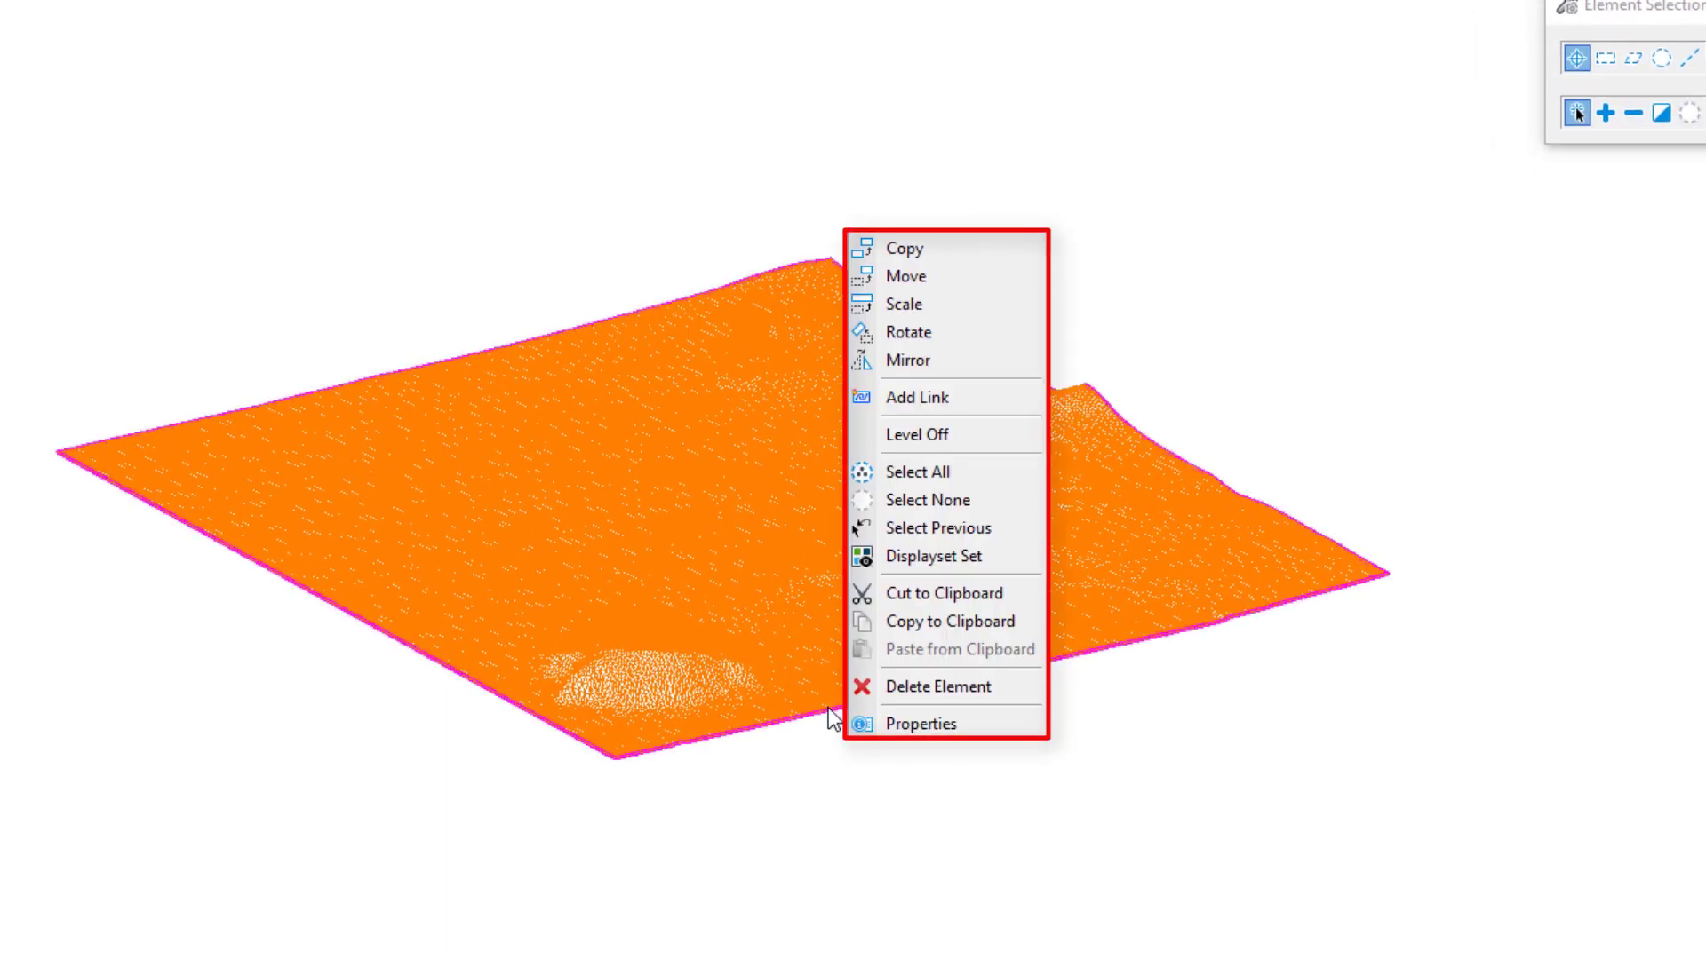
pyautogui.click(917, 727)
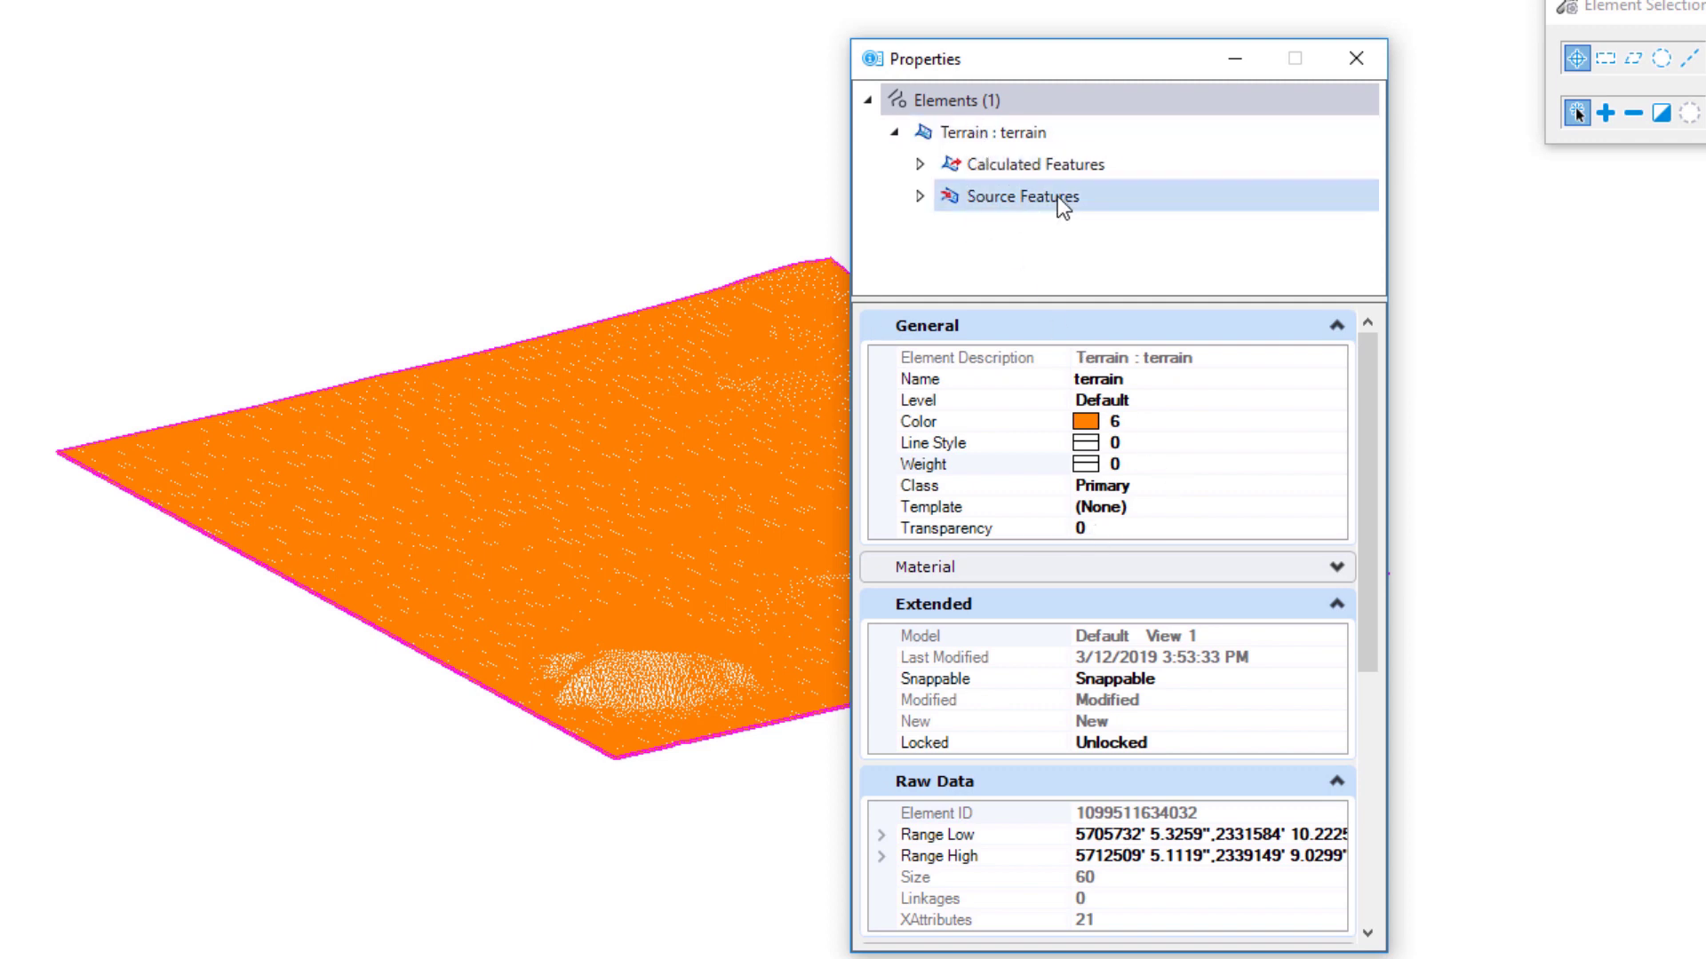
pyautogui.click(1000, 164)
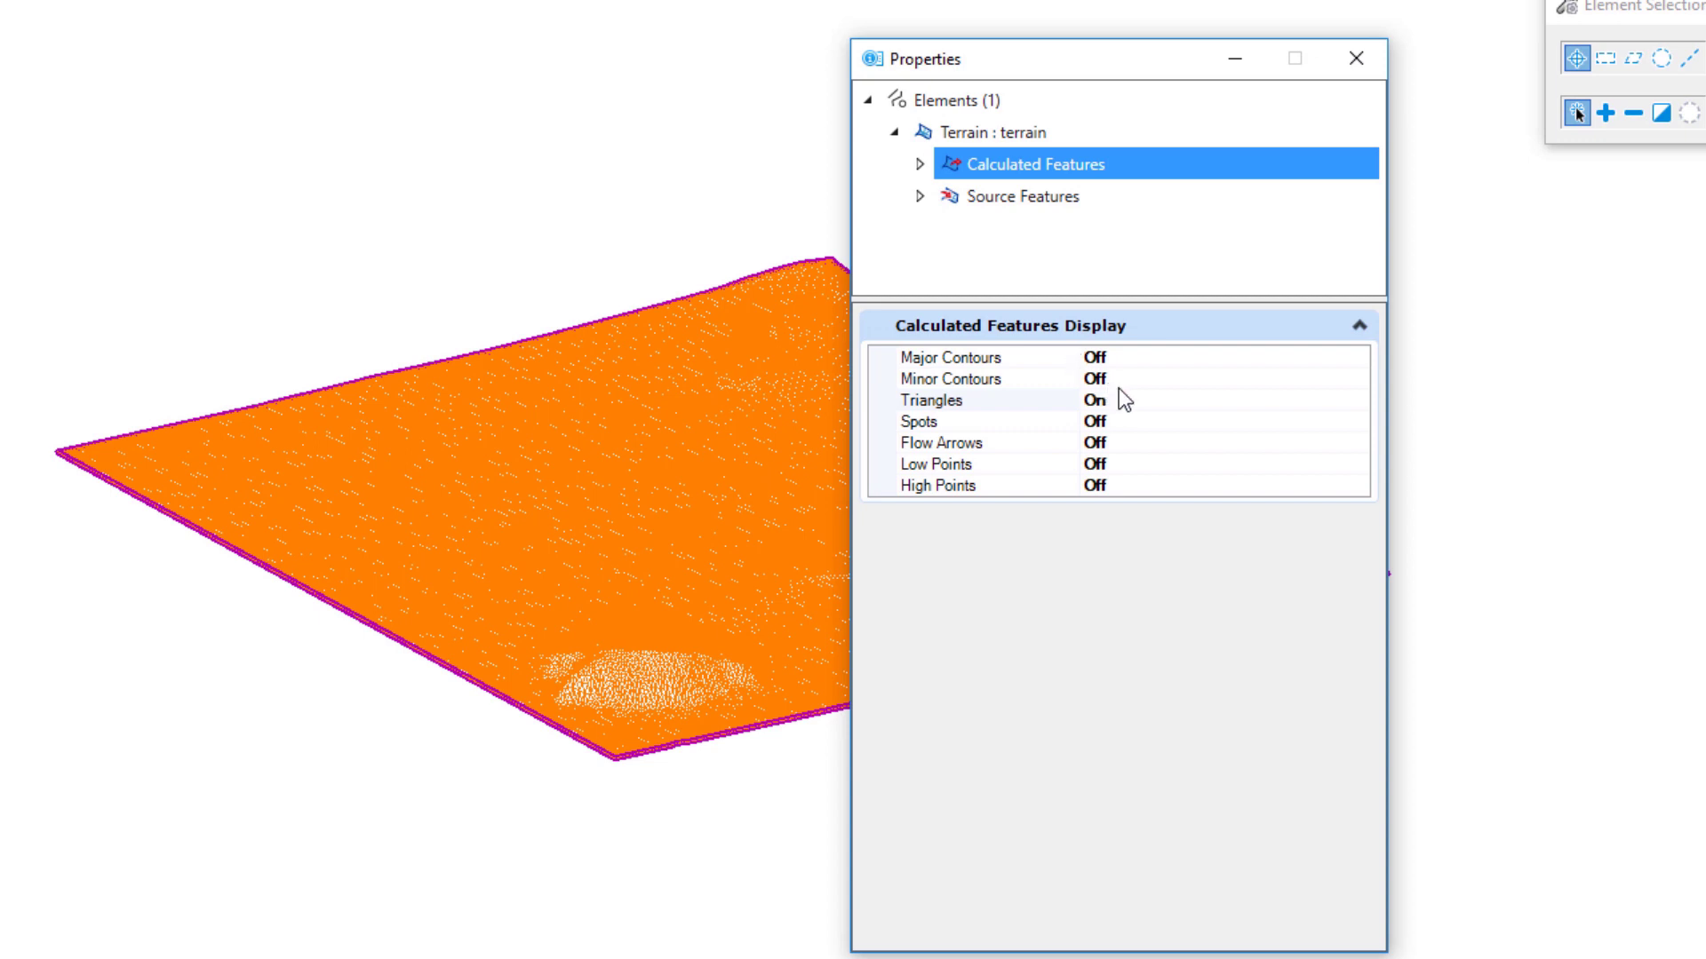
pyautogui.click(1332, 359)
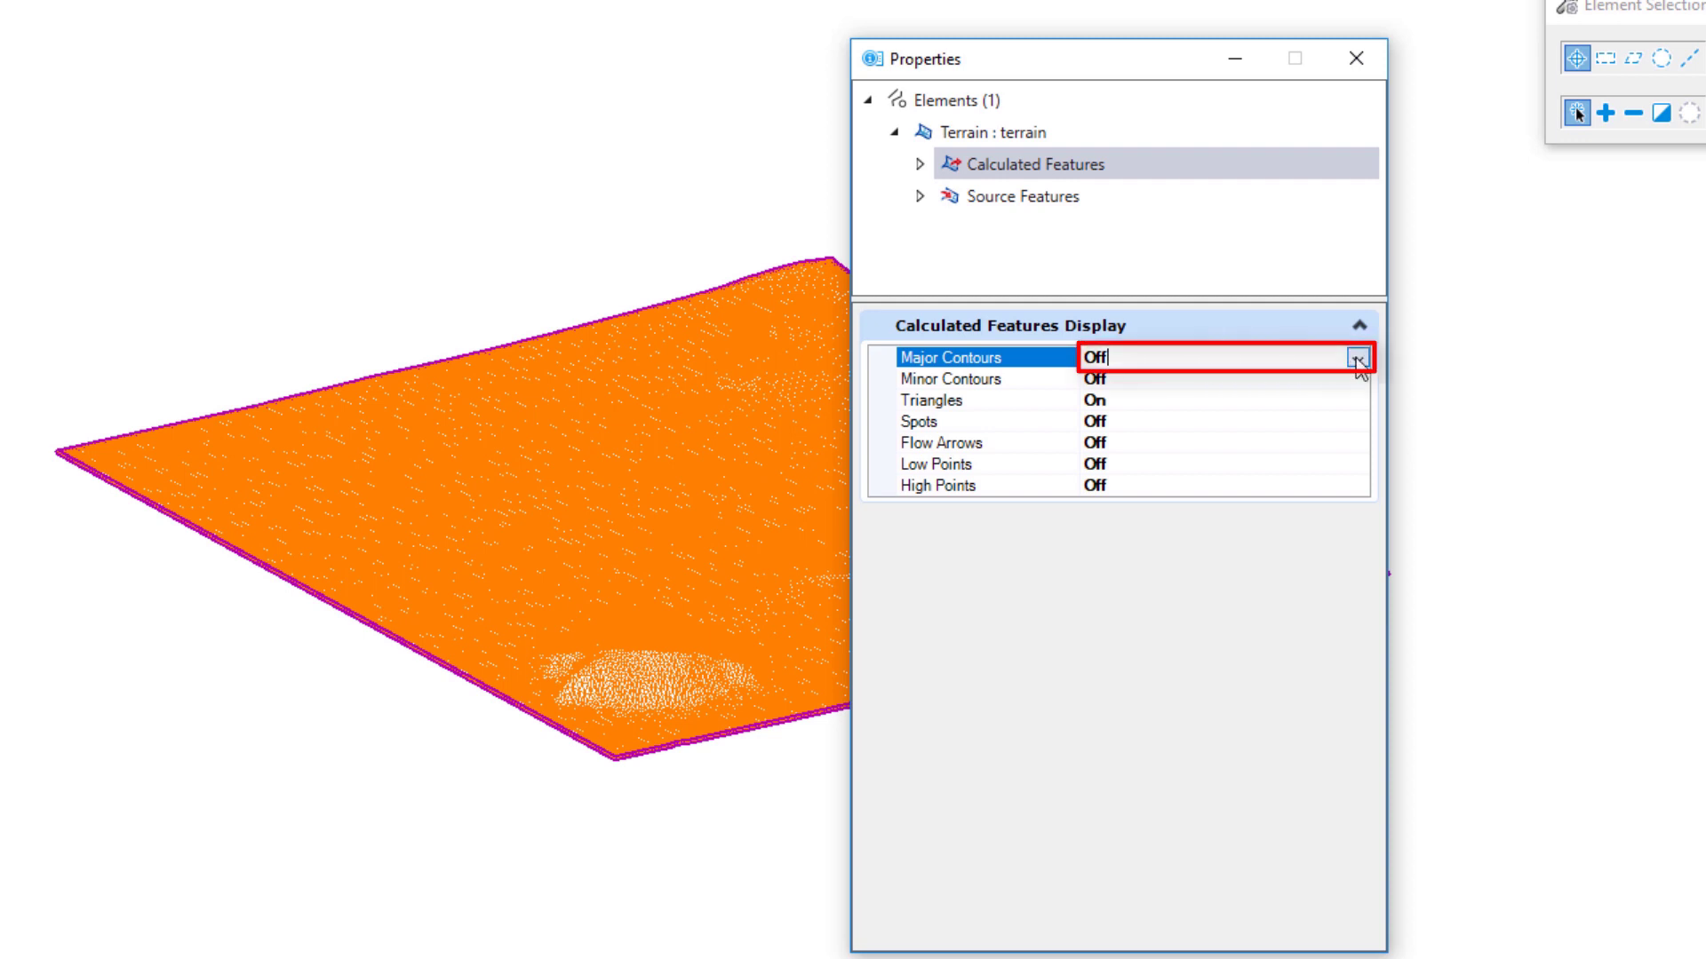
pyautogui.click(1358, 359)
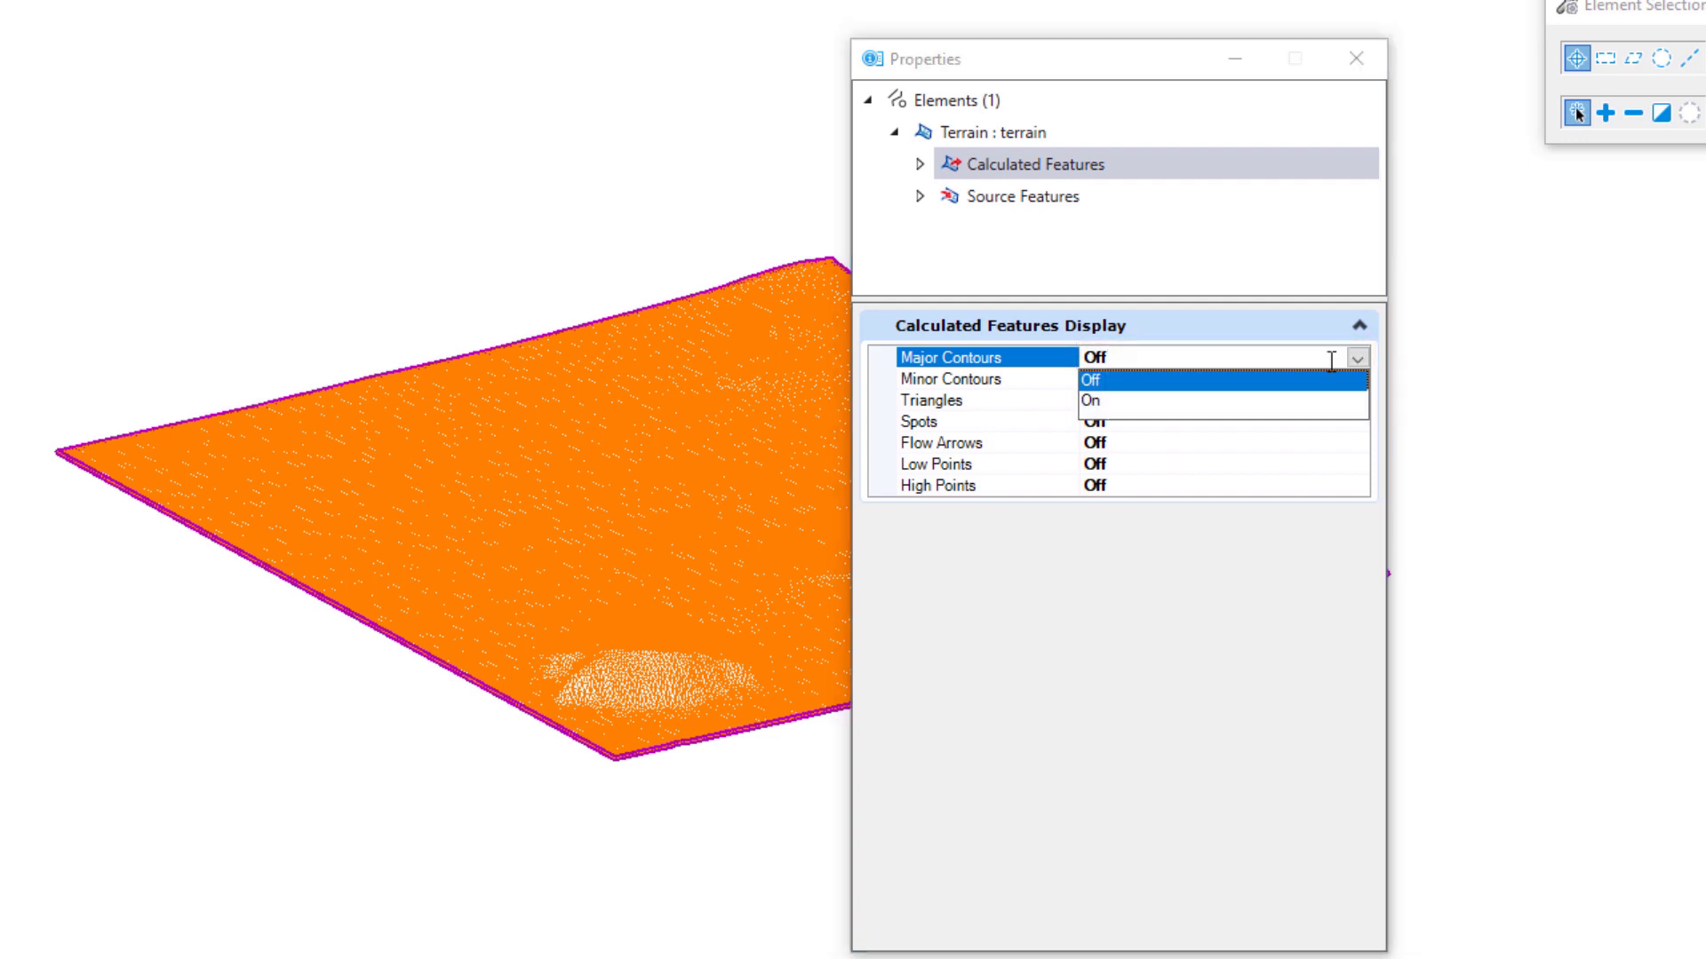
pyautogui.click(1146, 401)
# Step: Turn on the terrain's minor contours and turn off the display of its triangles
pyautogui.click(1348, 382)
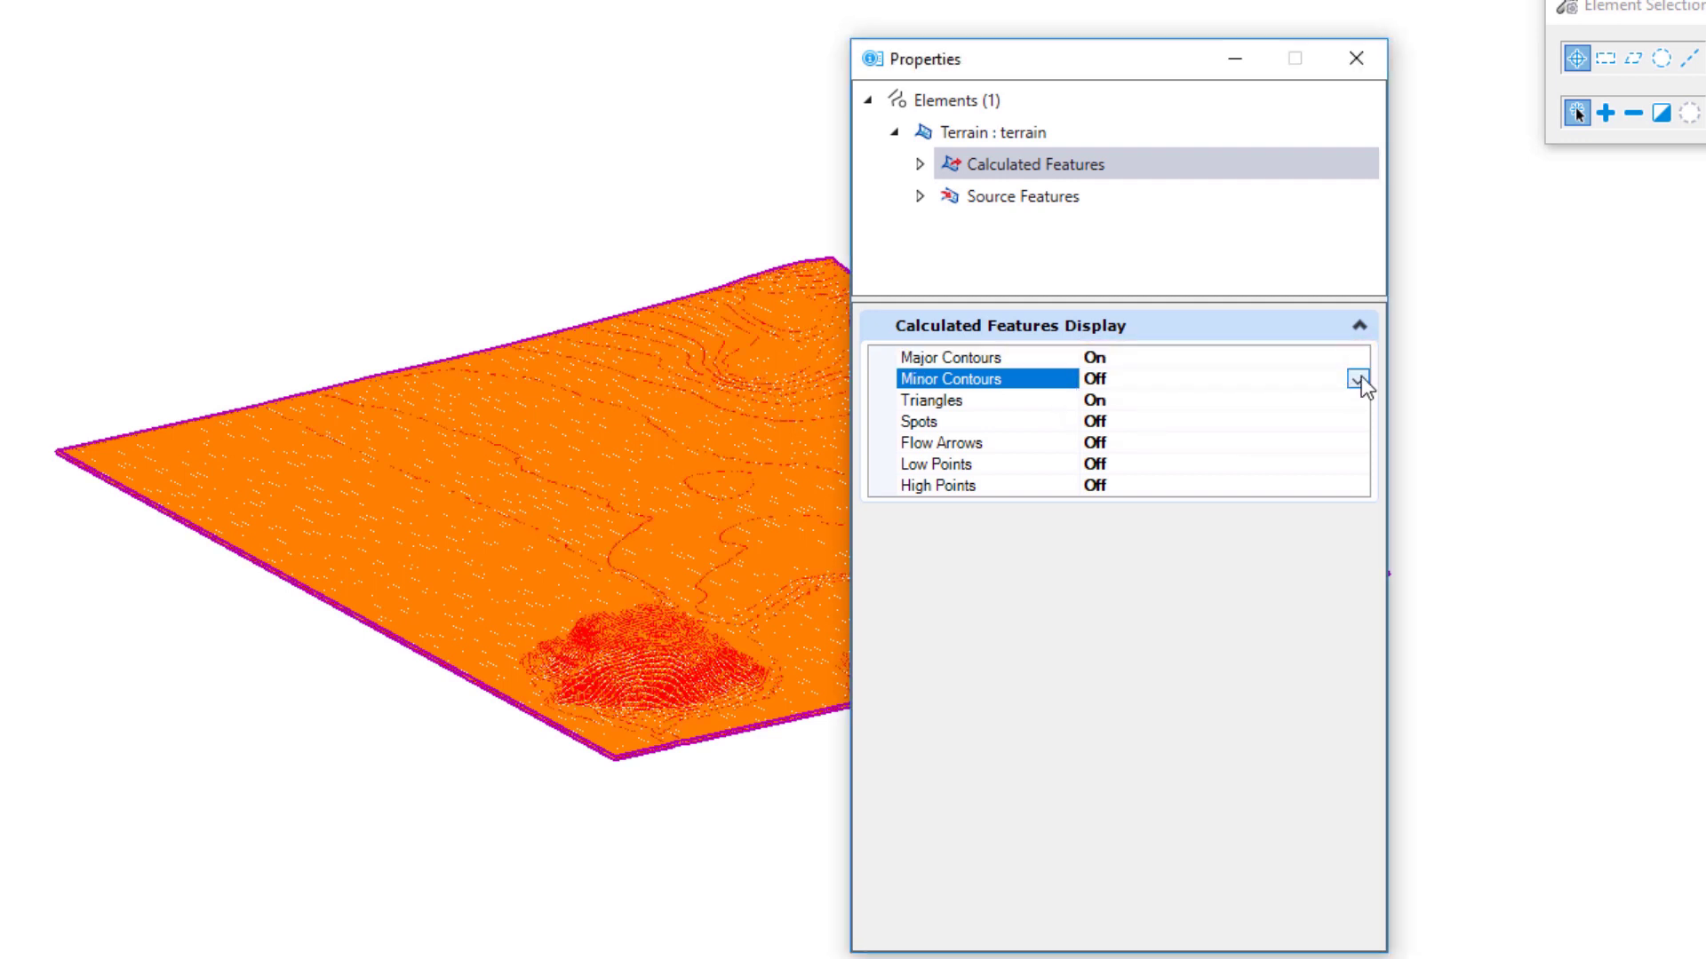
pyautogui.click(1357, 379)
pyautogui.click(1107, 425)
pyautogui.click(1146, 400)
pyautogui.click(1359, 398)
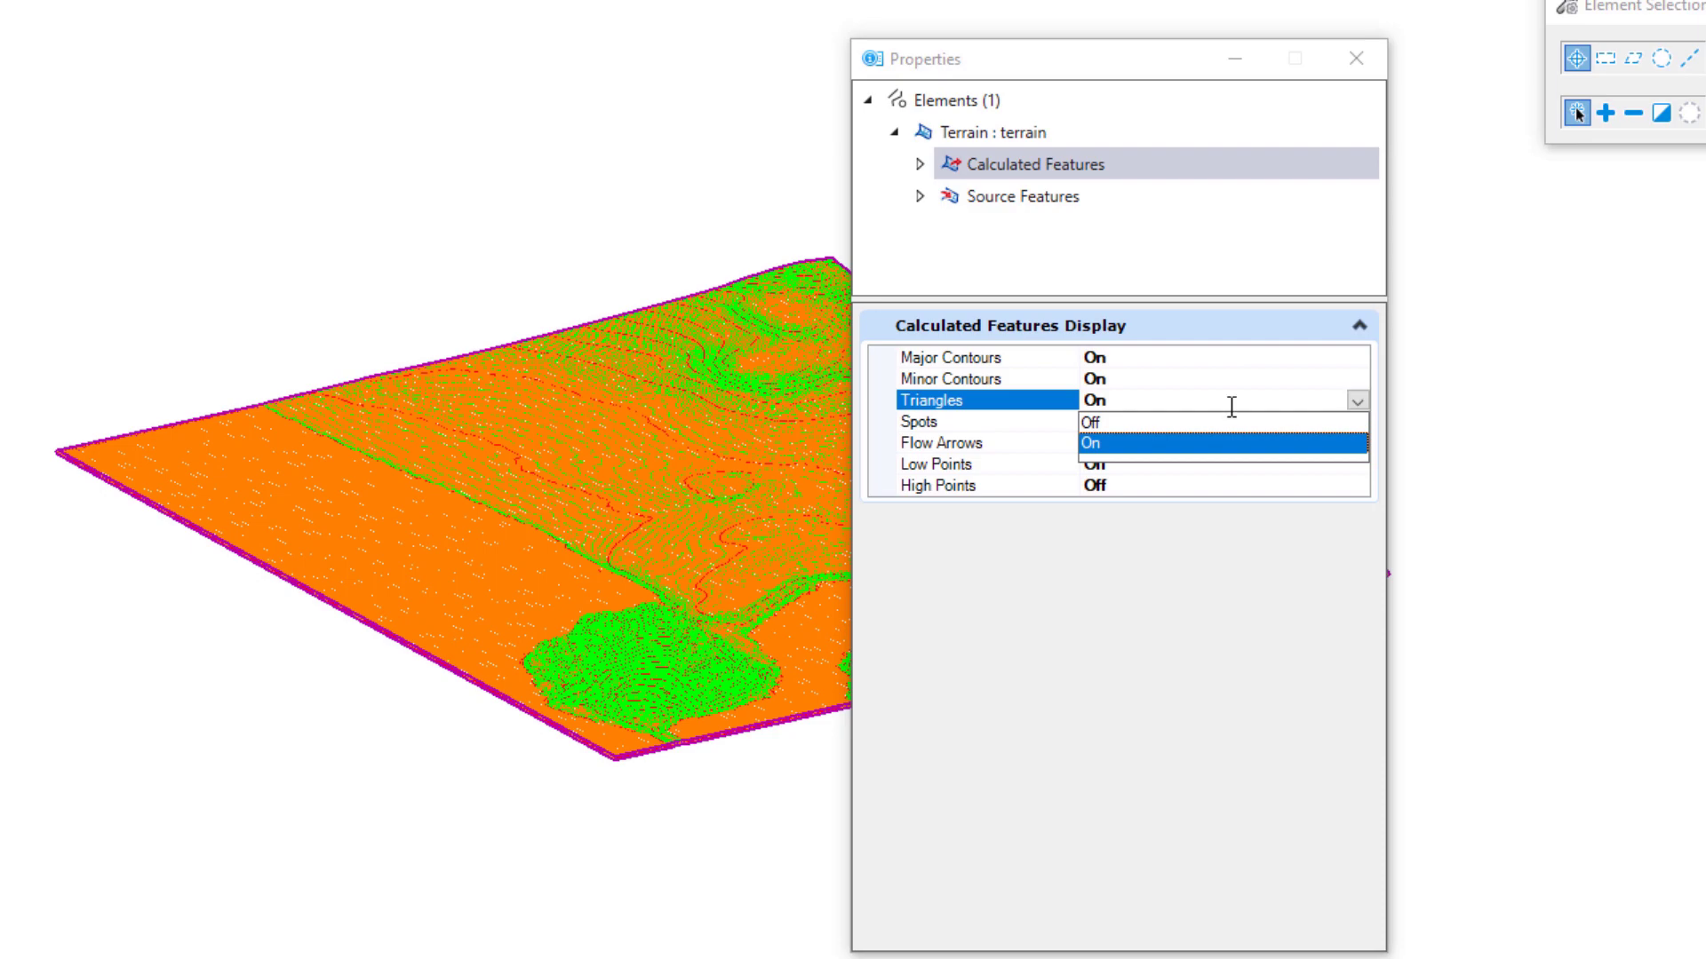
pyautogui.click(1097, 423)
# Step: Drop the terrain model into simpler line elements with the Complex and Application Elements options enabled
pyautogui.moveTo(1117, 232); pyautogui.dragTo(1318, 236)
pyautogui.scroll(5, 1028, 613)
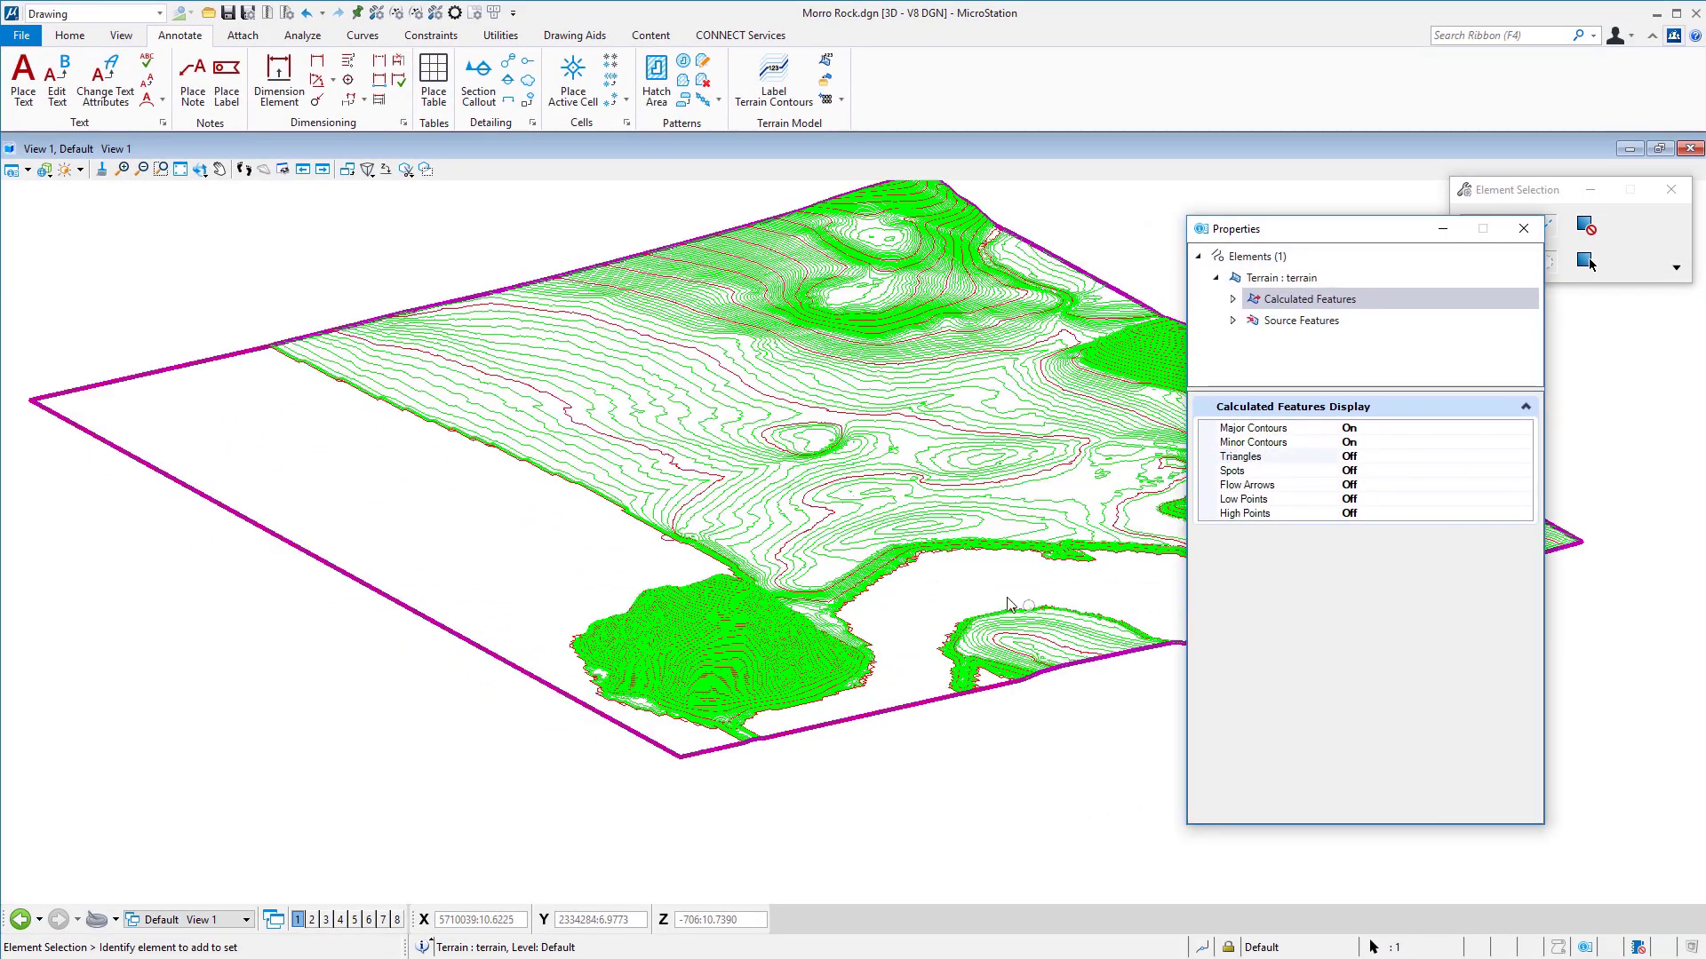
pyautogui.keyDown('shift'); pyautogui.moveTo(877, 574); pyautogui.dragTo(822, 551, button='middle'); pyautogui.keyUp('shift')
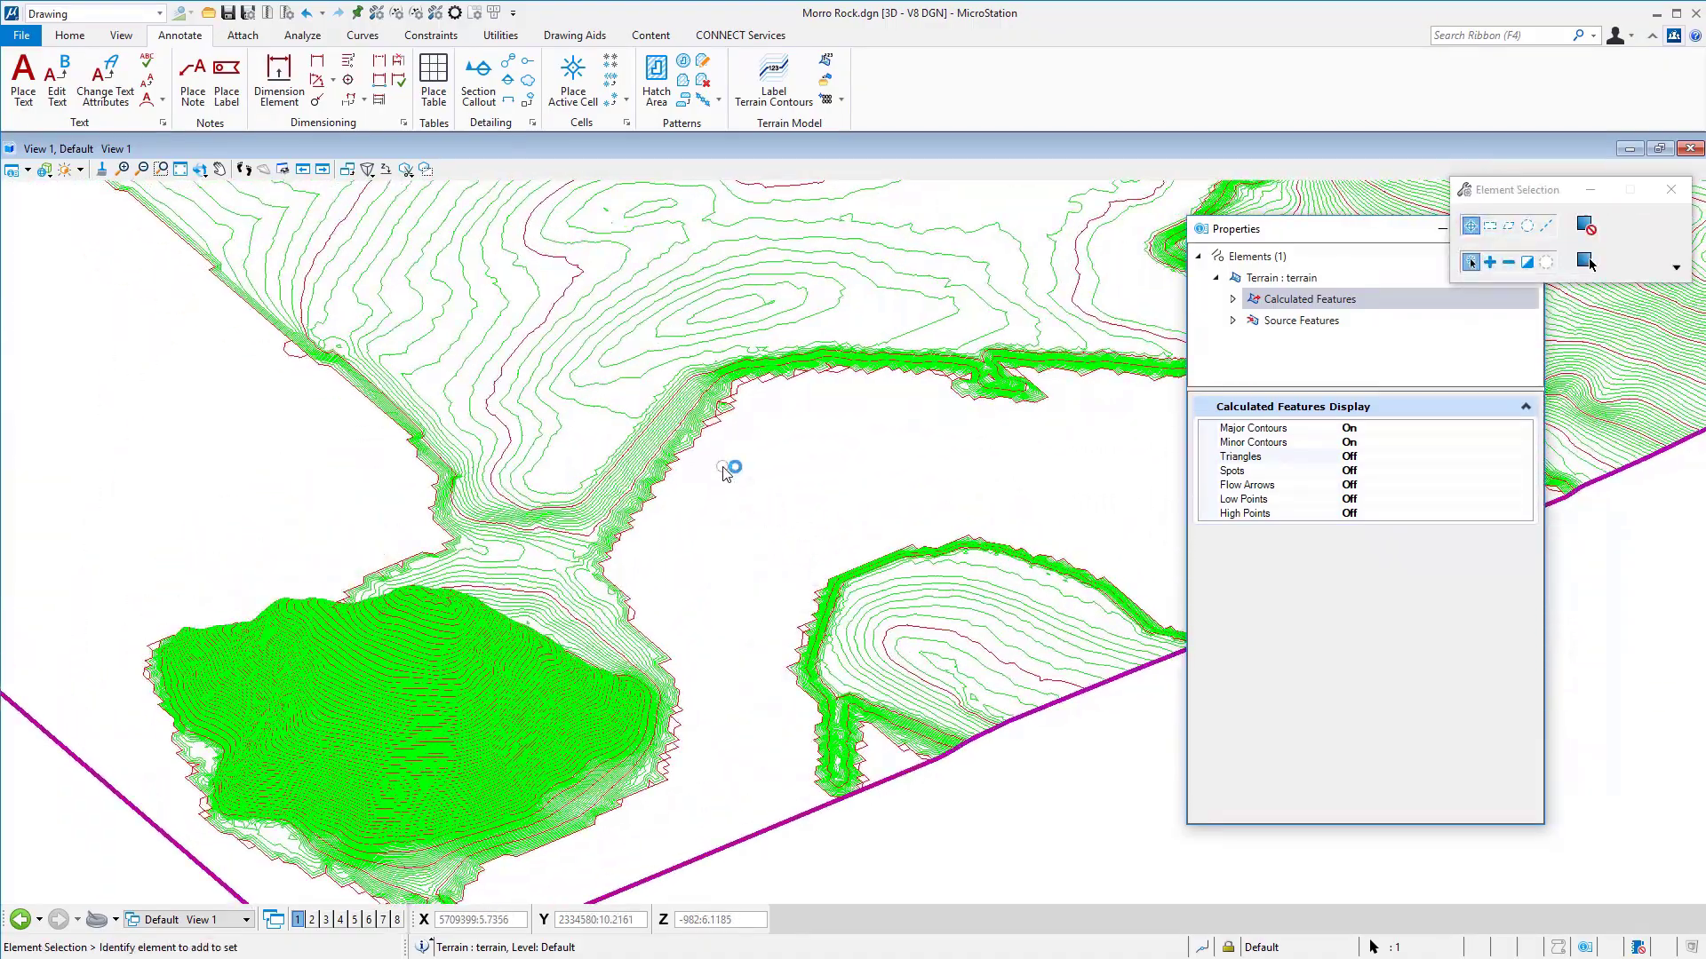
pyautogui.scroll(-5, 728, 472)
pyautogui.moveTo(957, 640); pyautogui.dragTo(912, 733, button='middle')
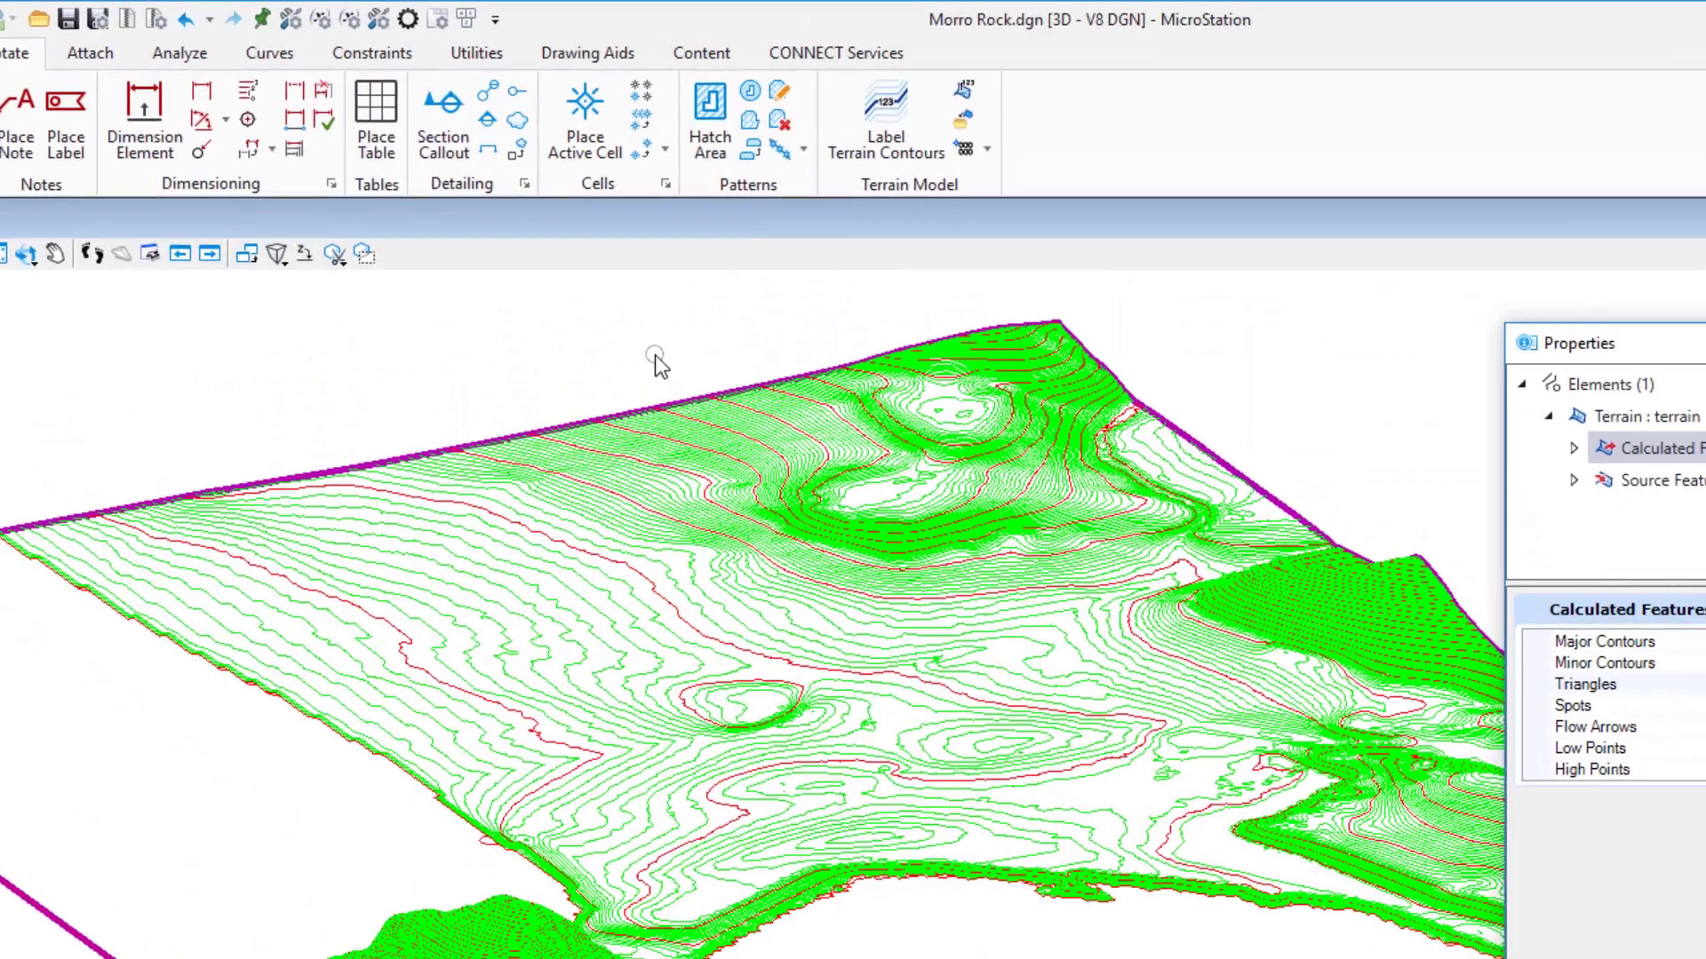
pyautogui.rightClick(609, 232)
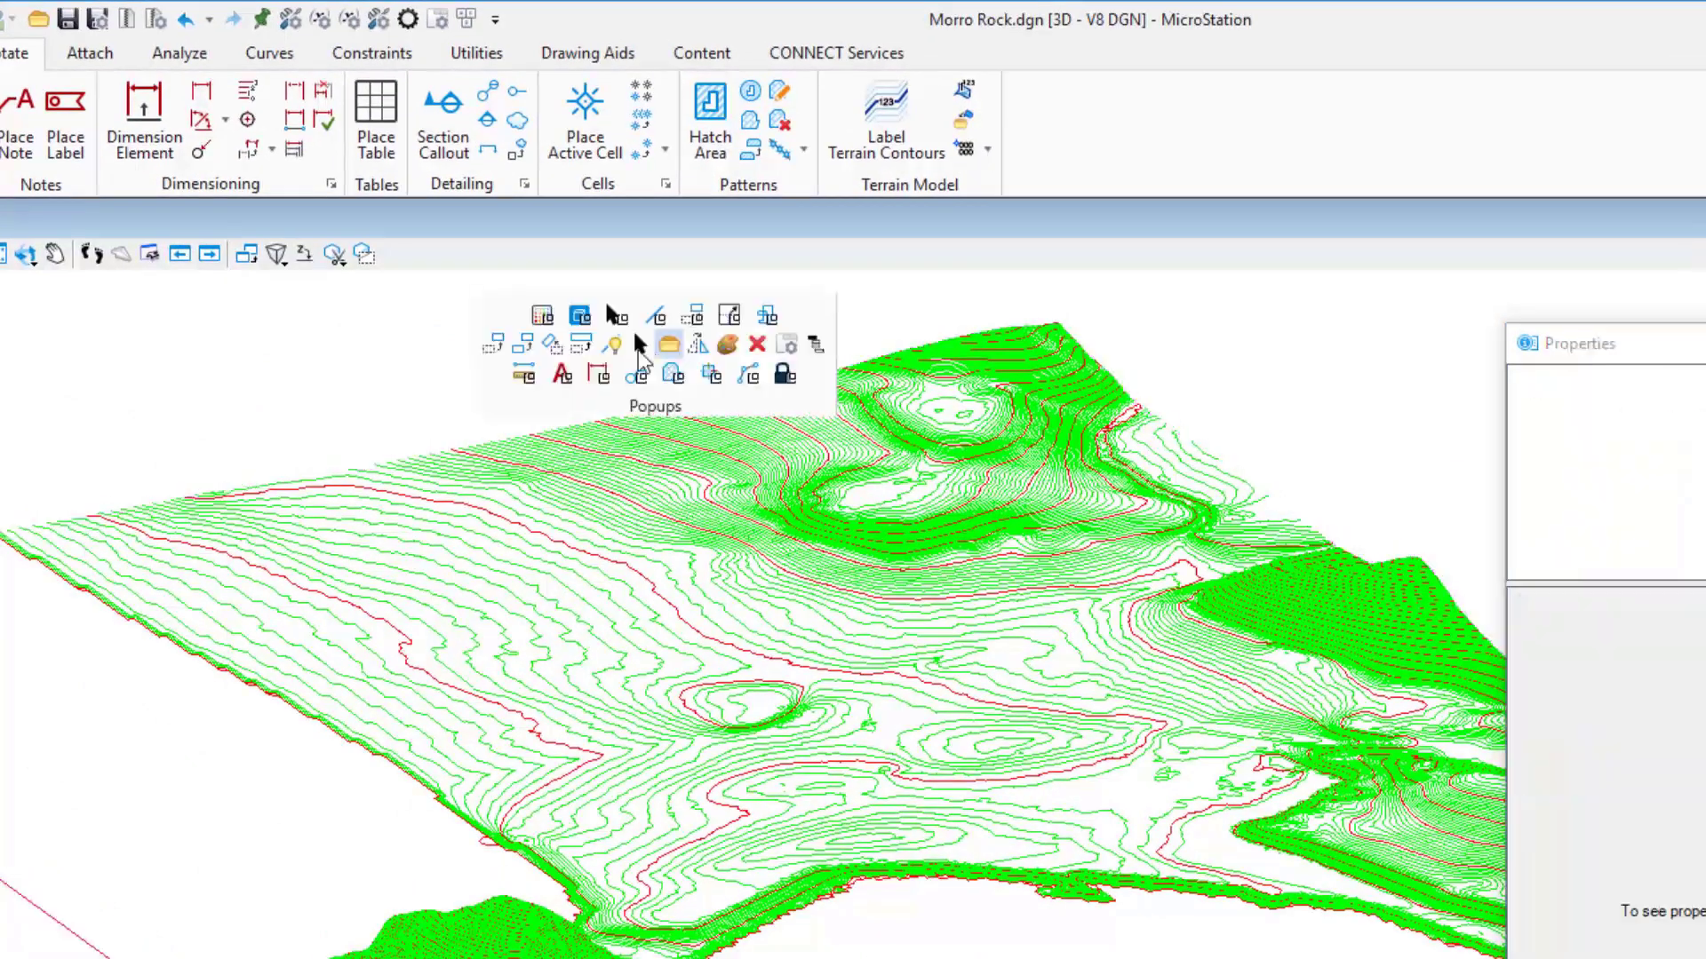
pyautogui.click(769, 316)
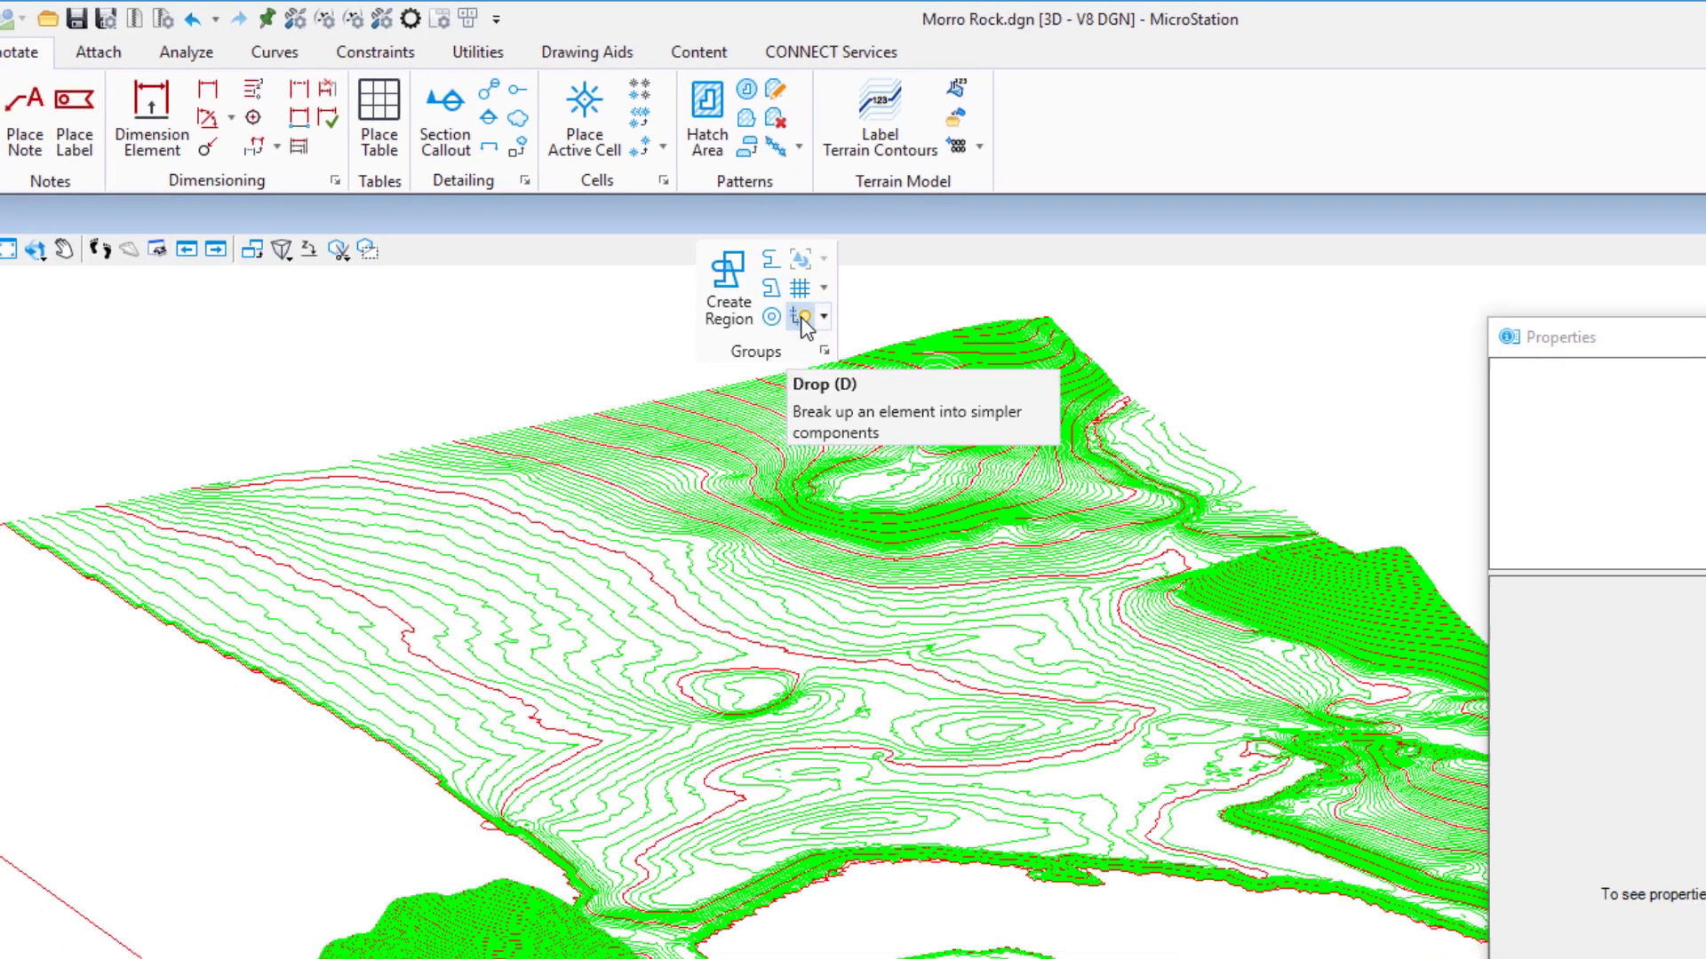
pyautogui.click(807, 323)
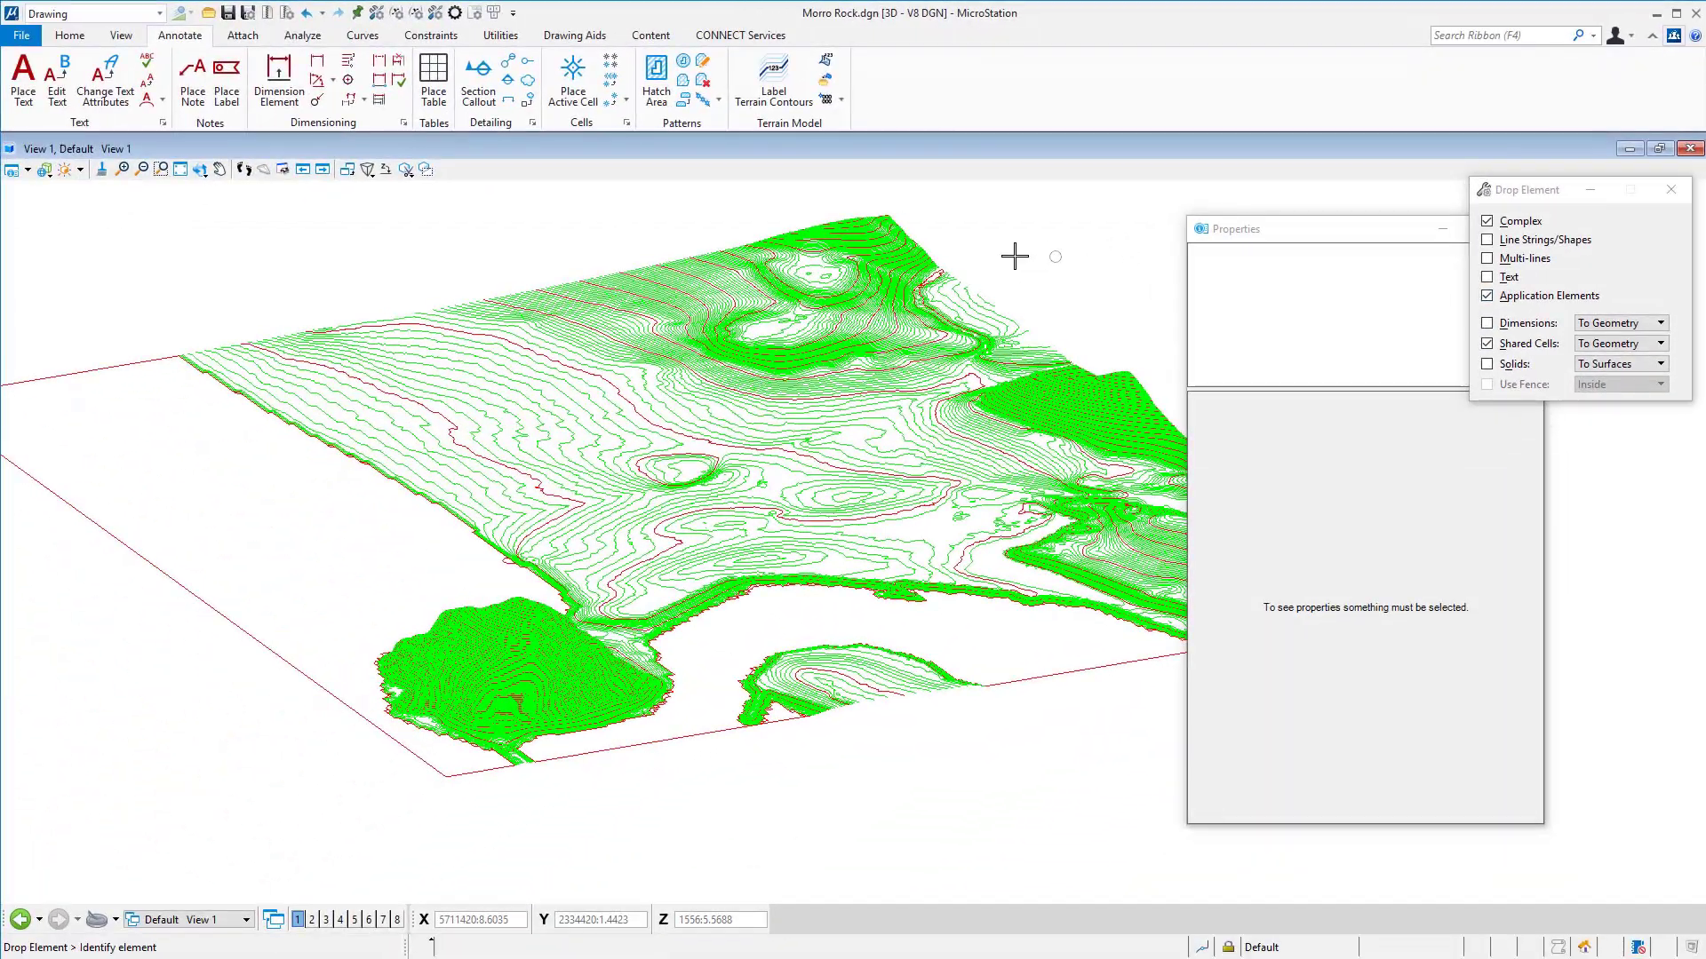
pyautogui.click(982, 293)
pyautogui.click(981, 293)
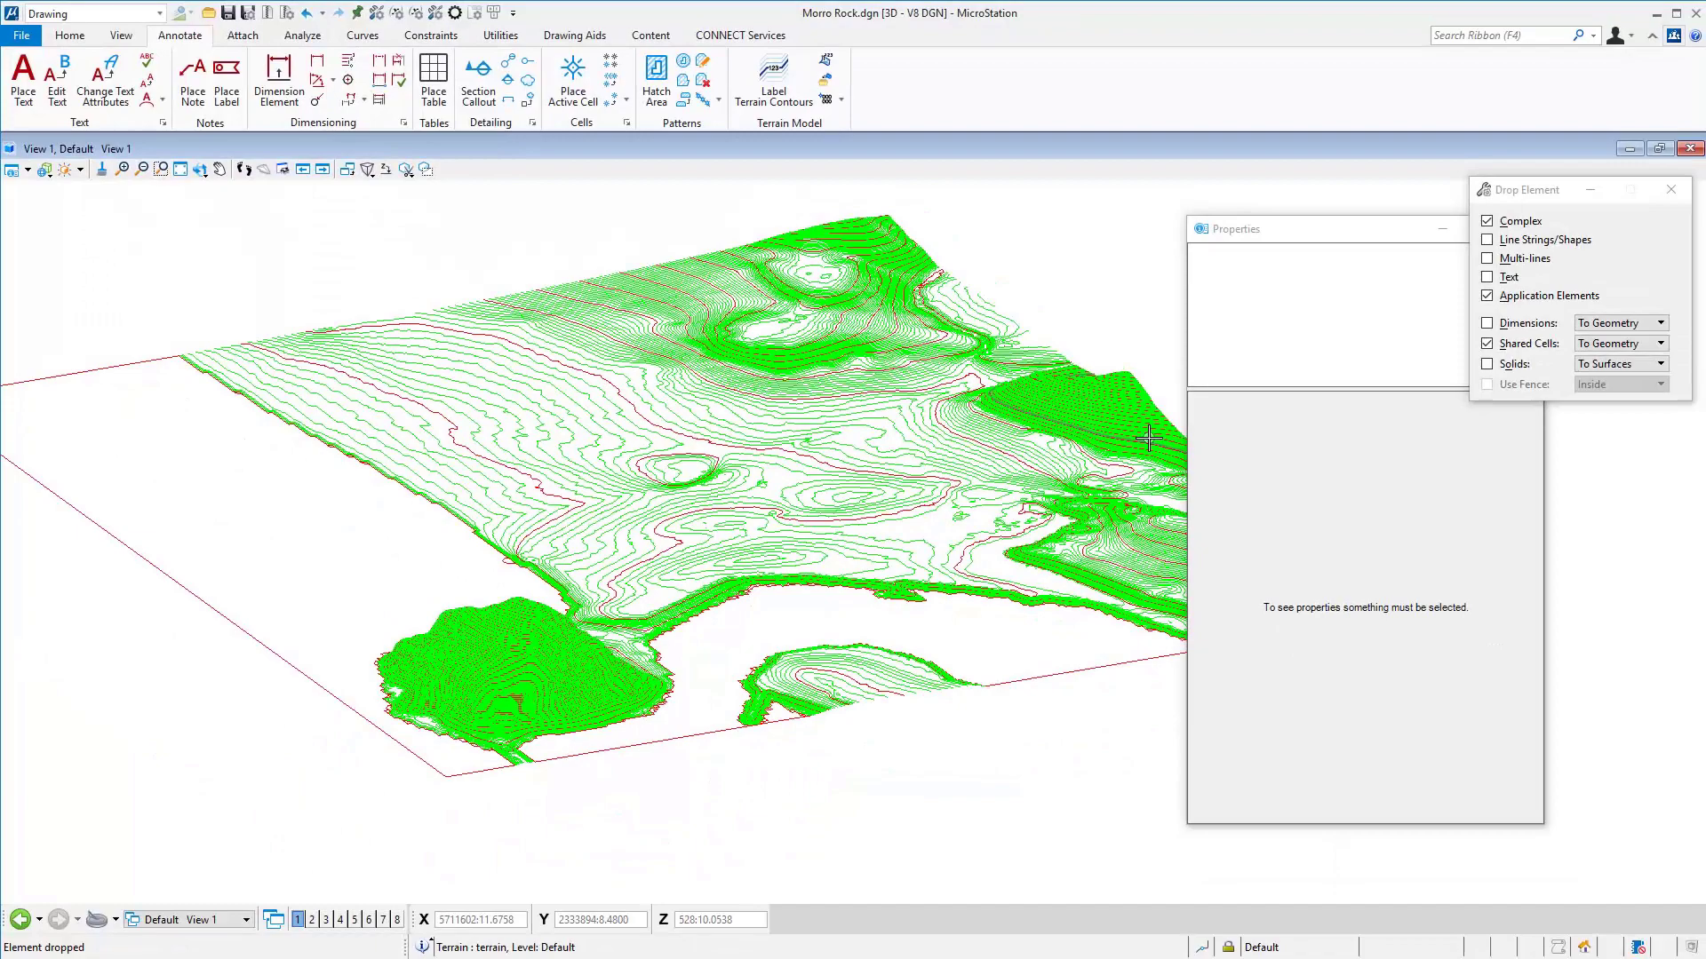
# Step: Close the terrain's Properties dialog and set View 1 to the Top orientation to show the dropped contours in plan
pyautogui.moveTo(1374, 229); pyautogui.dragTo(1158, 215)
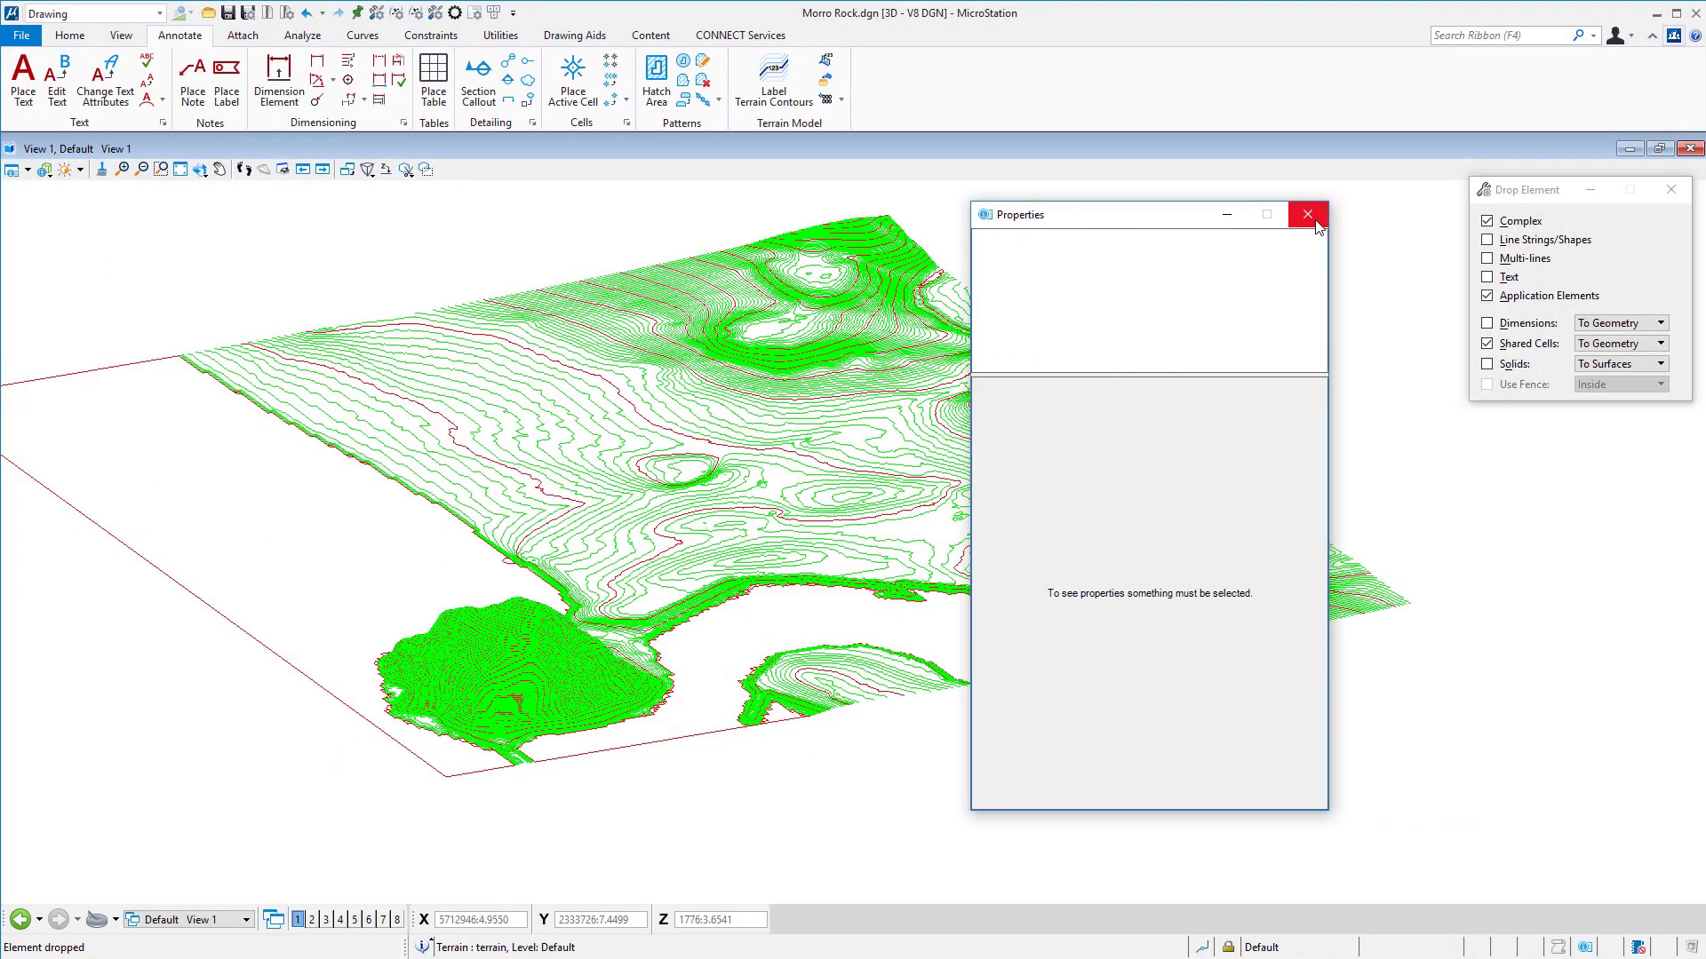
pyautogui.click(1307, 214)
pyautogui.keyDown('shift'); pyautogui.moveTo(742, 512); pyautogui.dragTo(1146, 568, button='middle'); pyautogui.keyUp('shift')
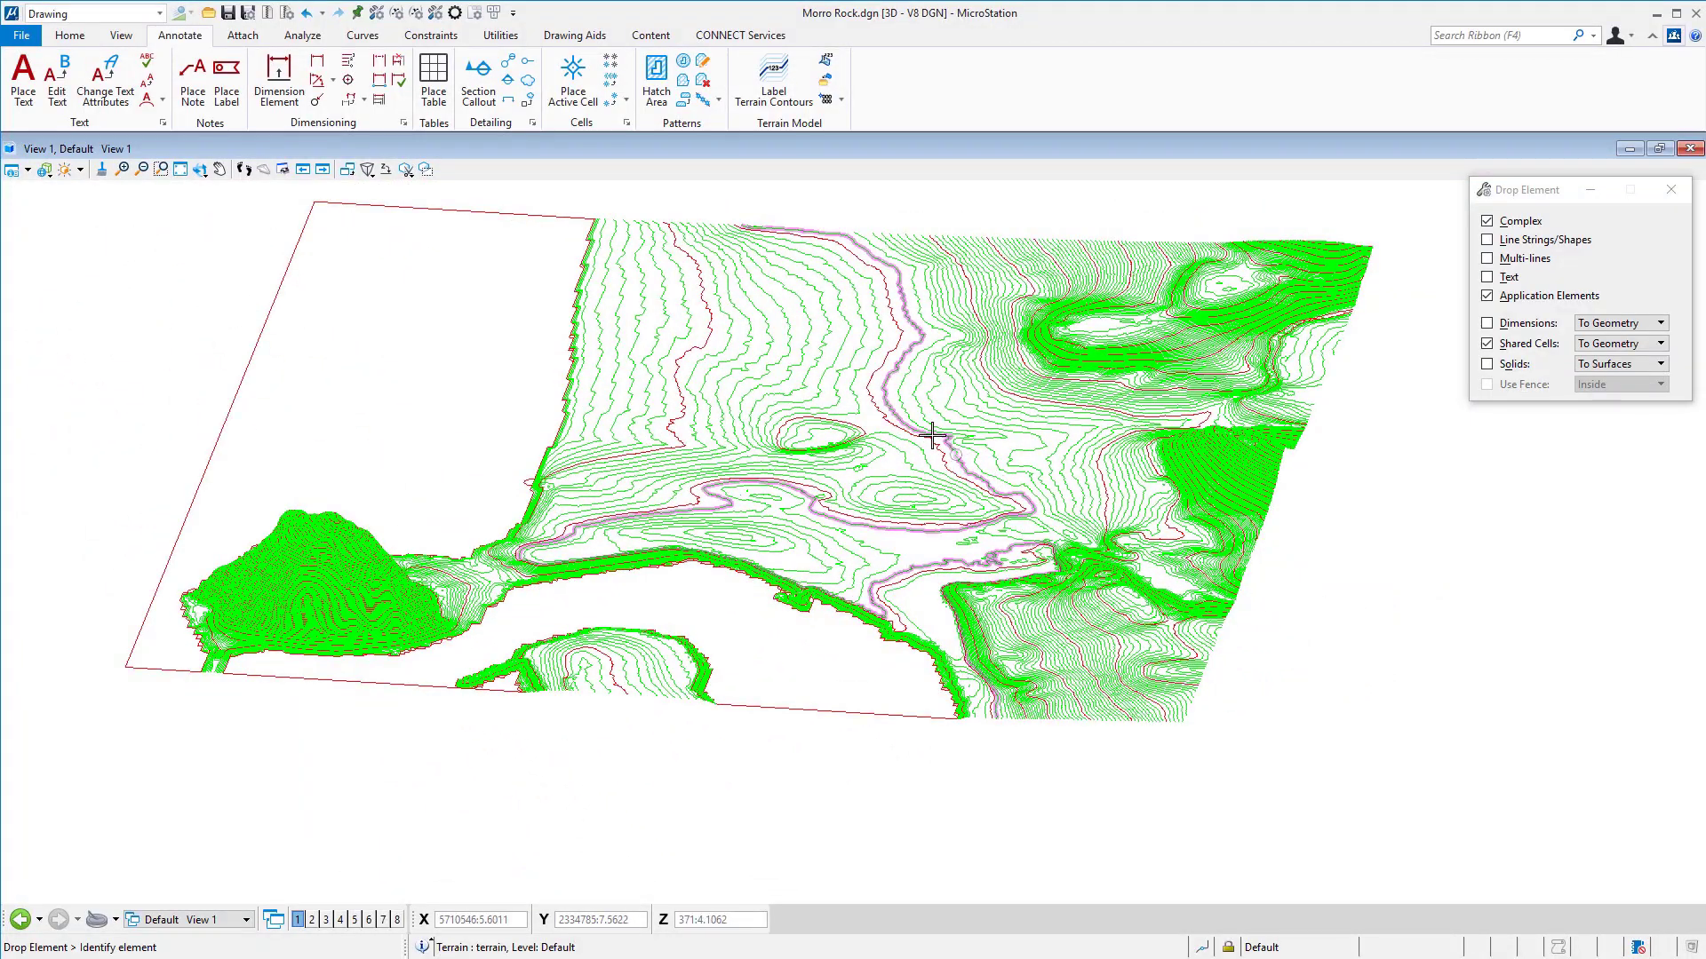
pyautogui.rightClick(854, 391)
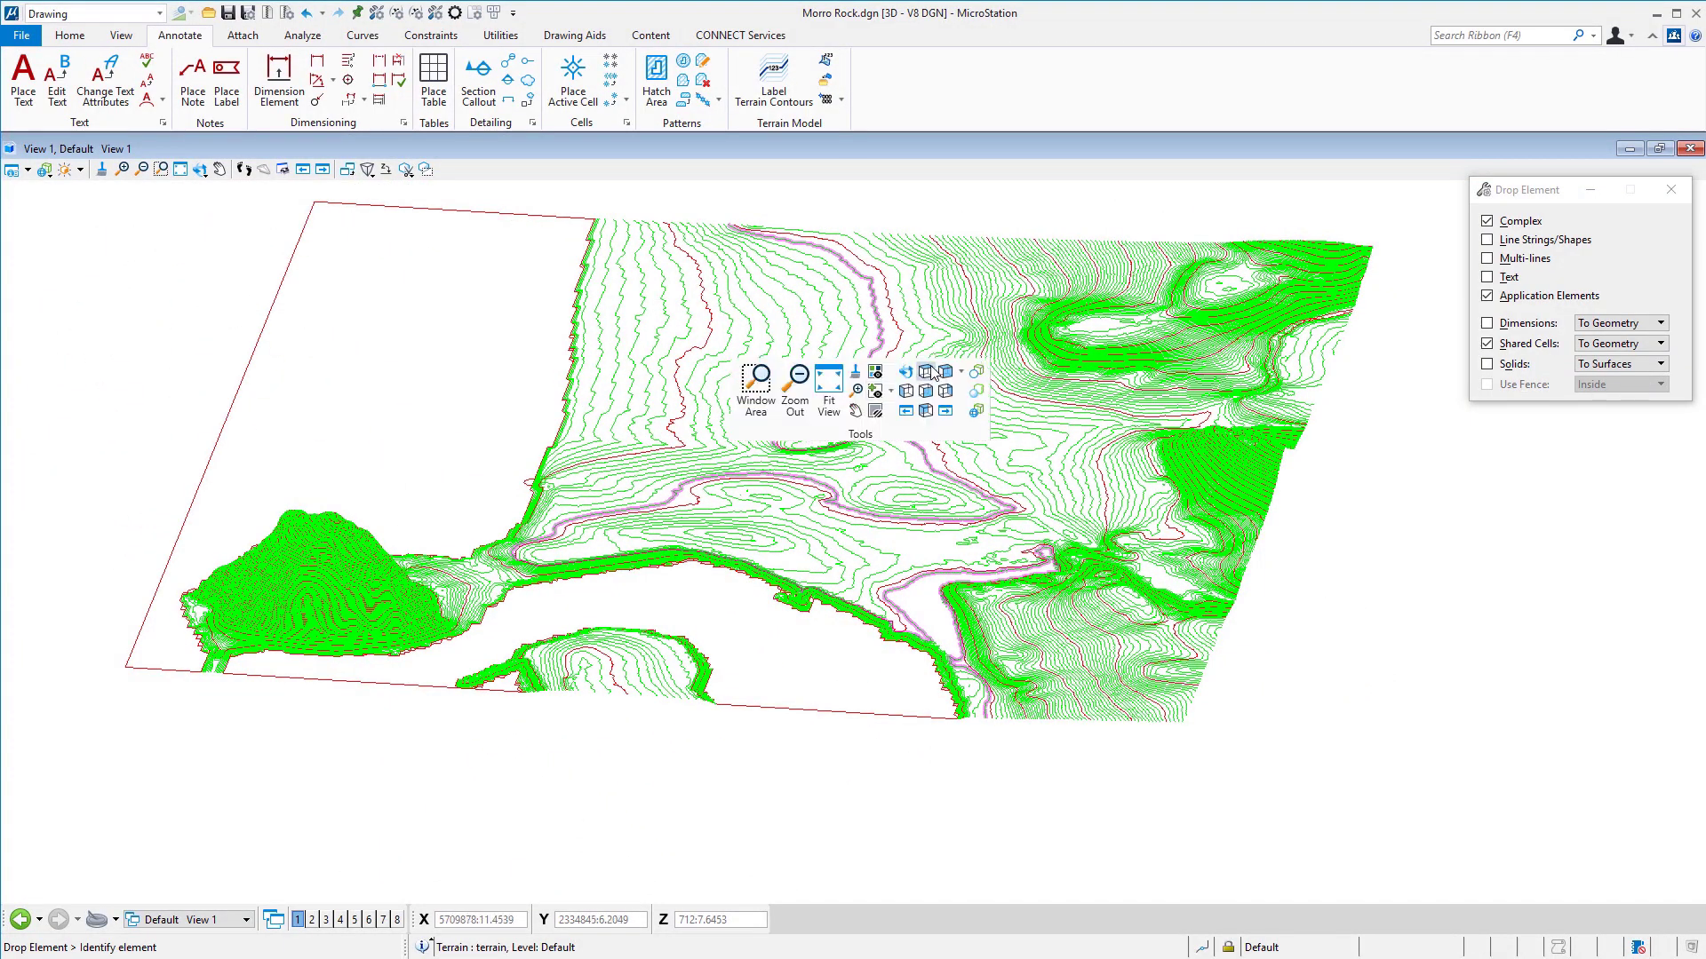
pyautogui.click(925, 372)
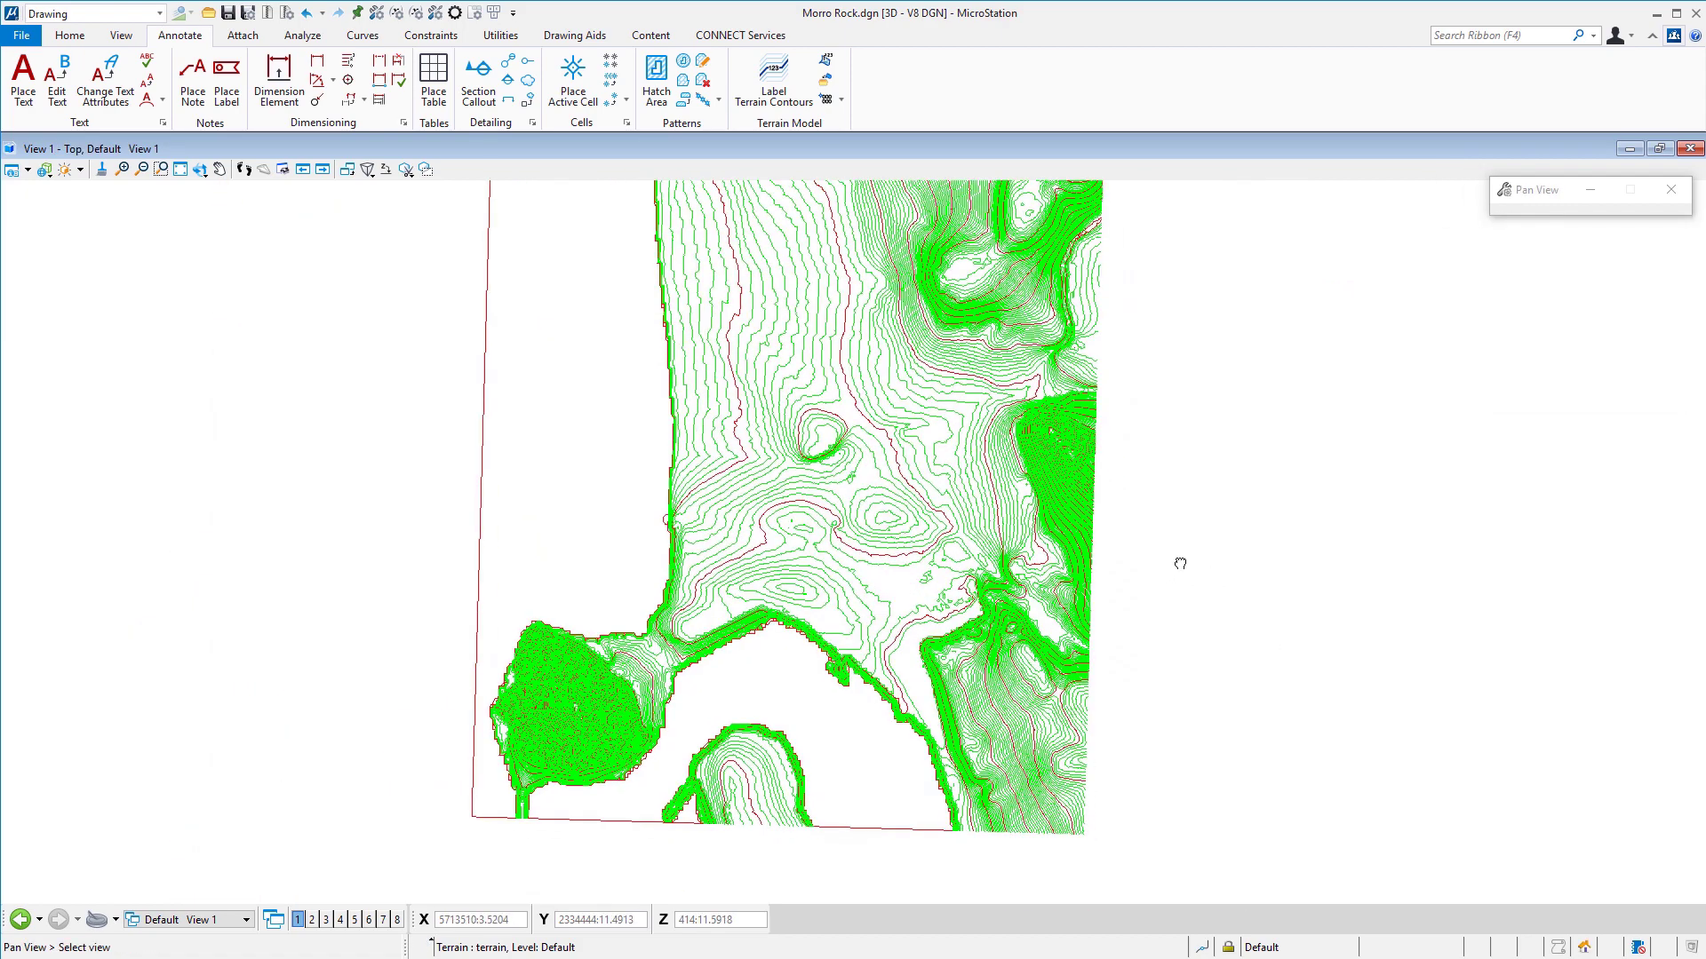
pyautogui.moveTo(1177, 563); pyautogui.dragTo(1158, 597, button='middle')
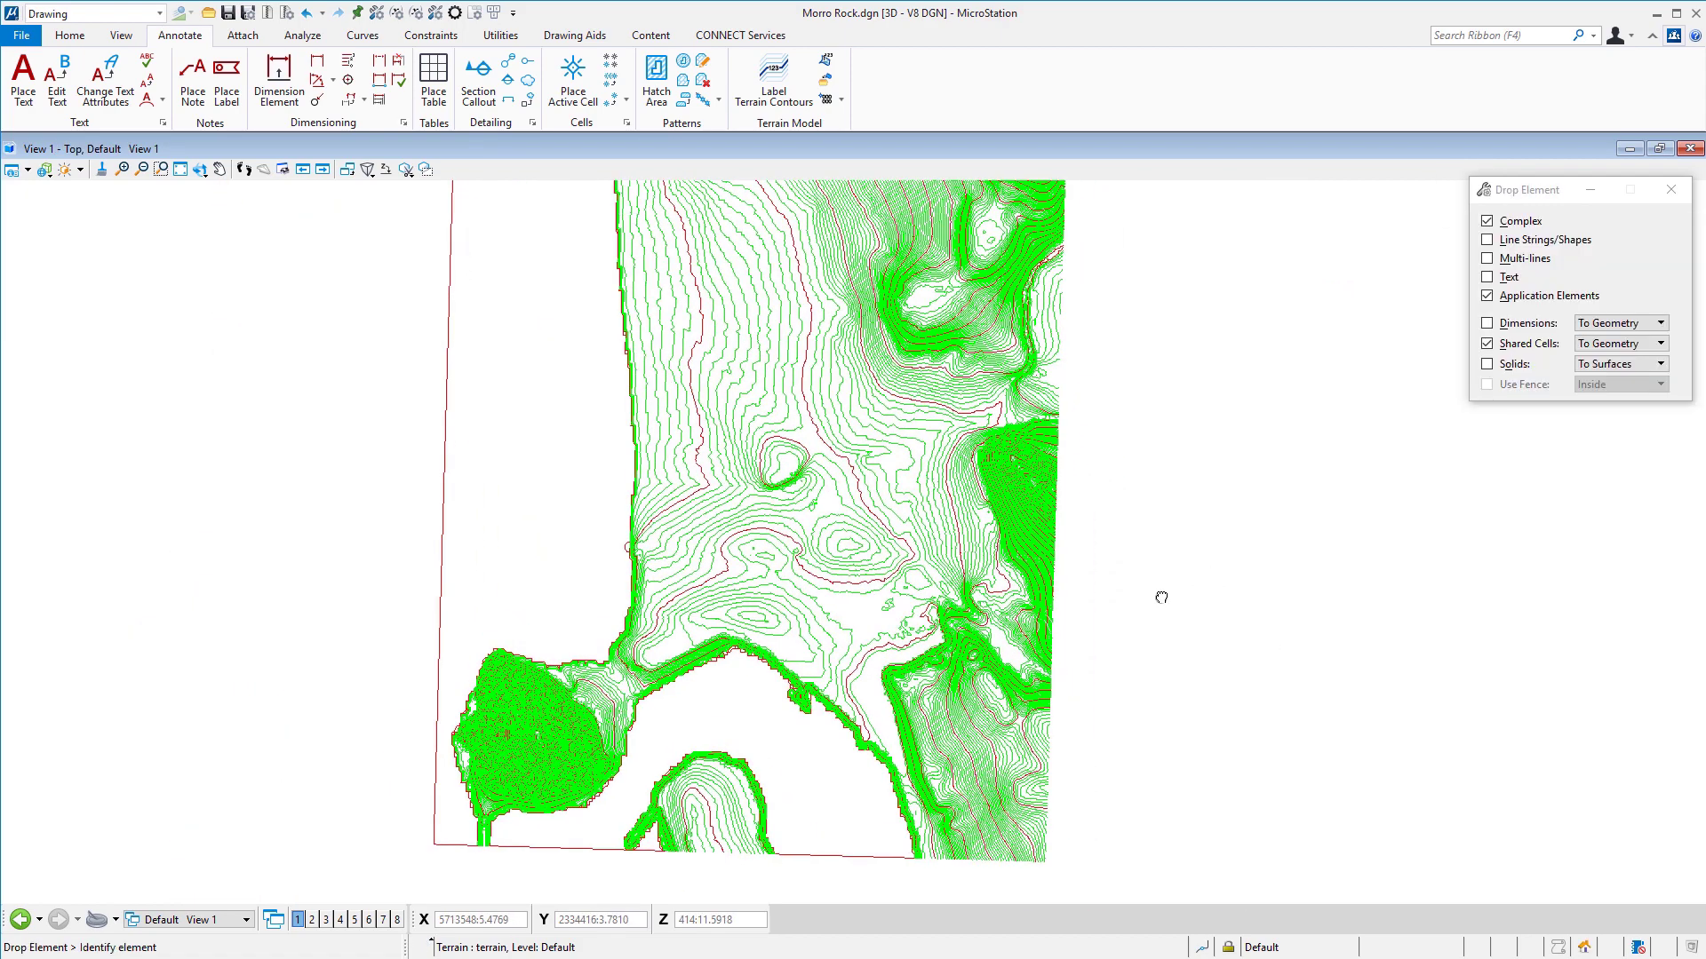
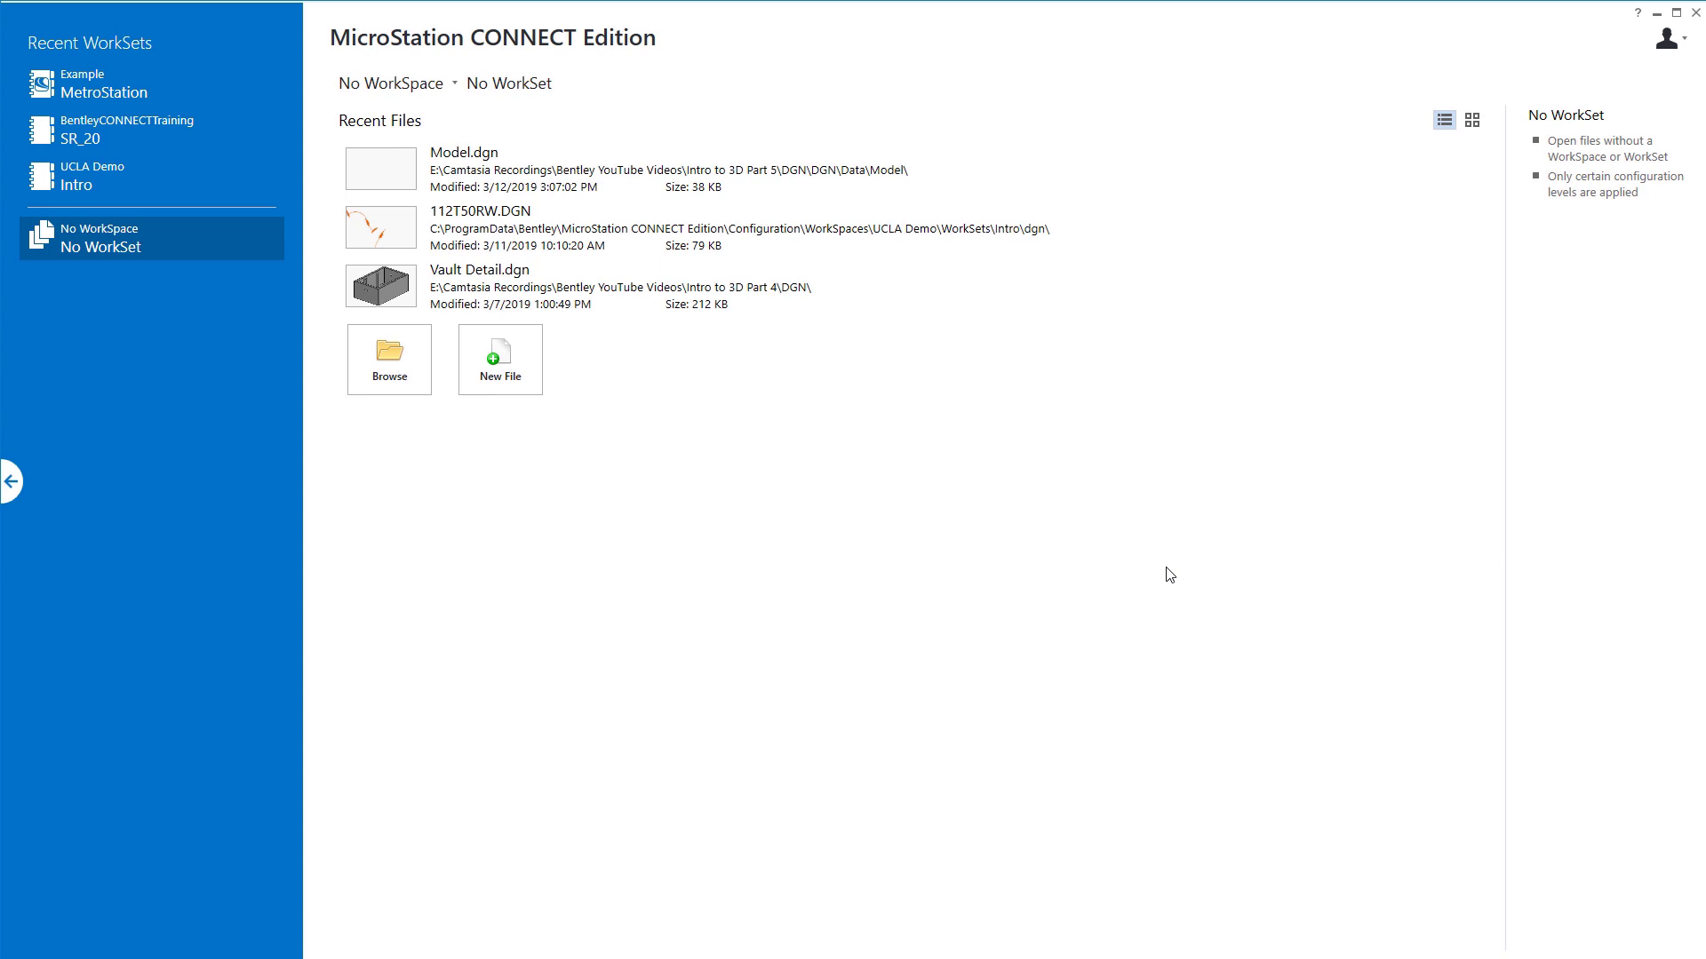
# Step: Open Model.dgn and attach the reality mesh Cropped_Area.3mx from the Scene folder with Attach and Apply Geographic Coordinate System enabled
pyautogui.click(401, 177)
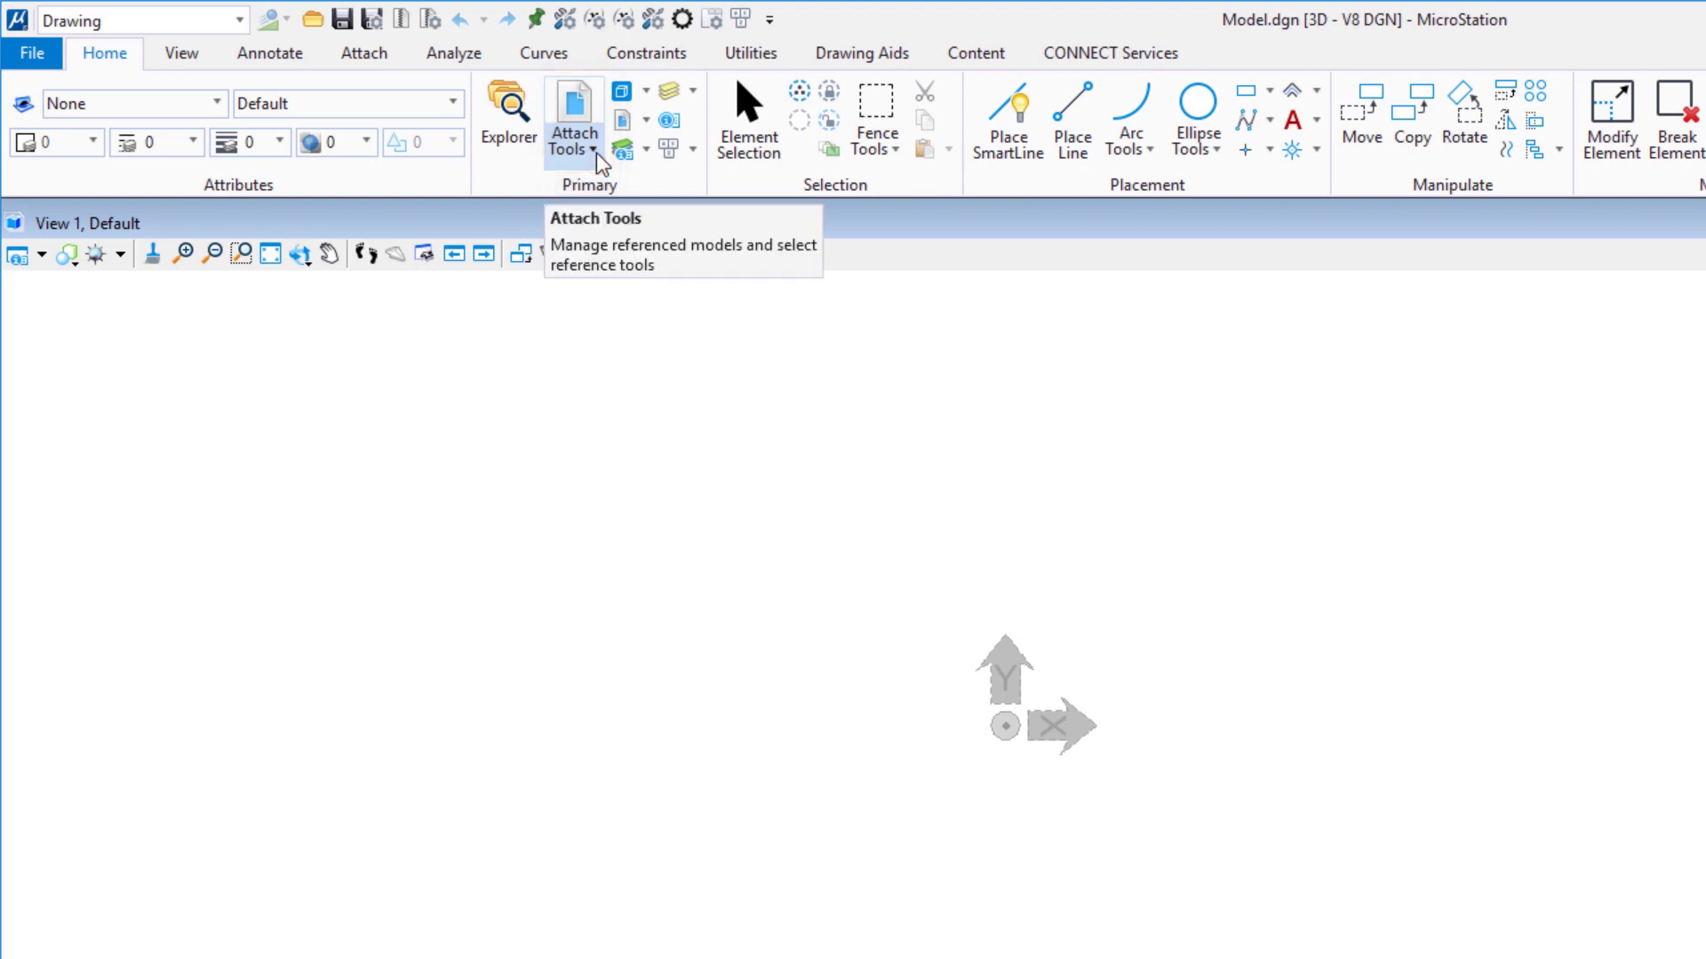
pyautogui.click(599, 159)
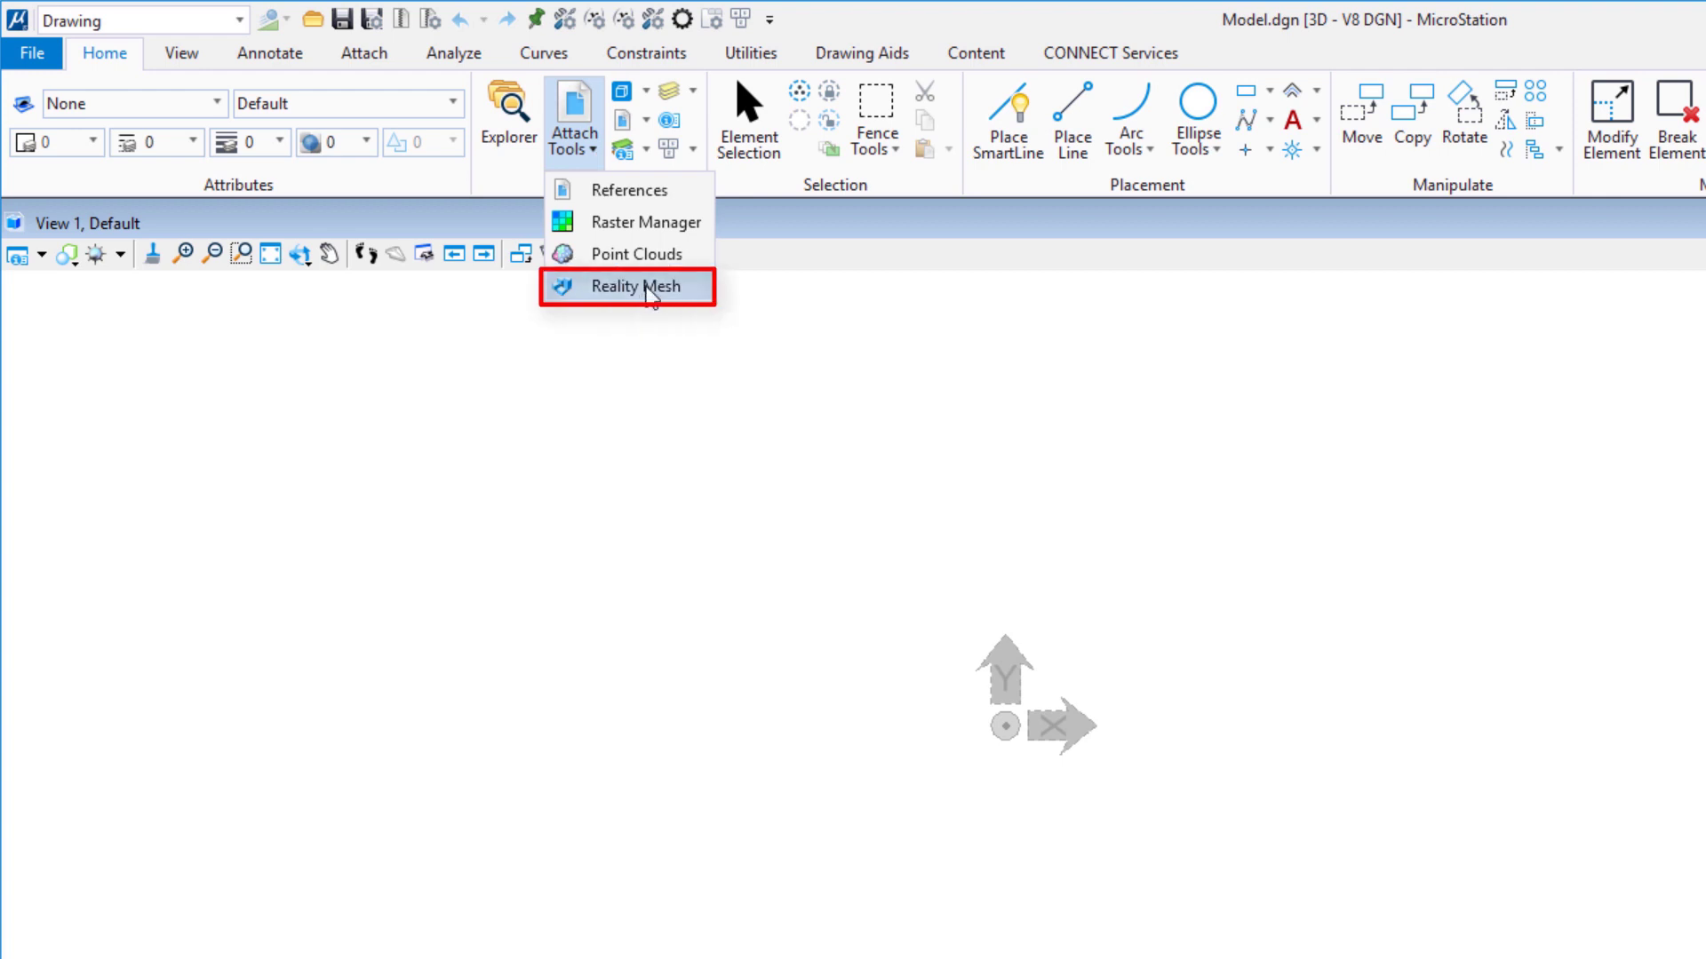
pyautogui.click(651, 288)
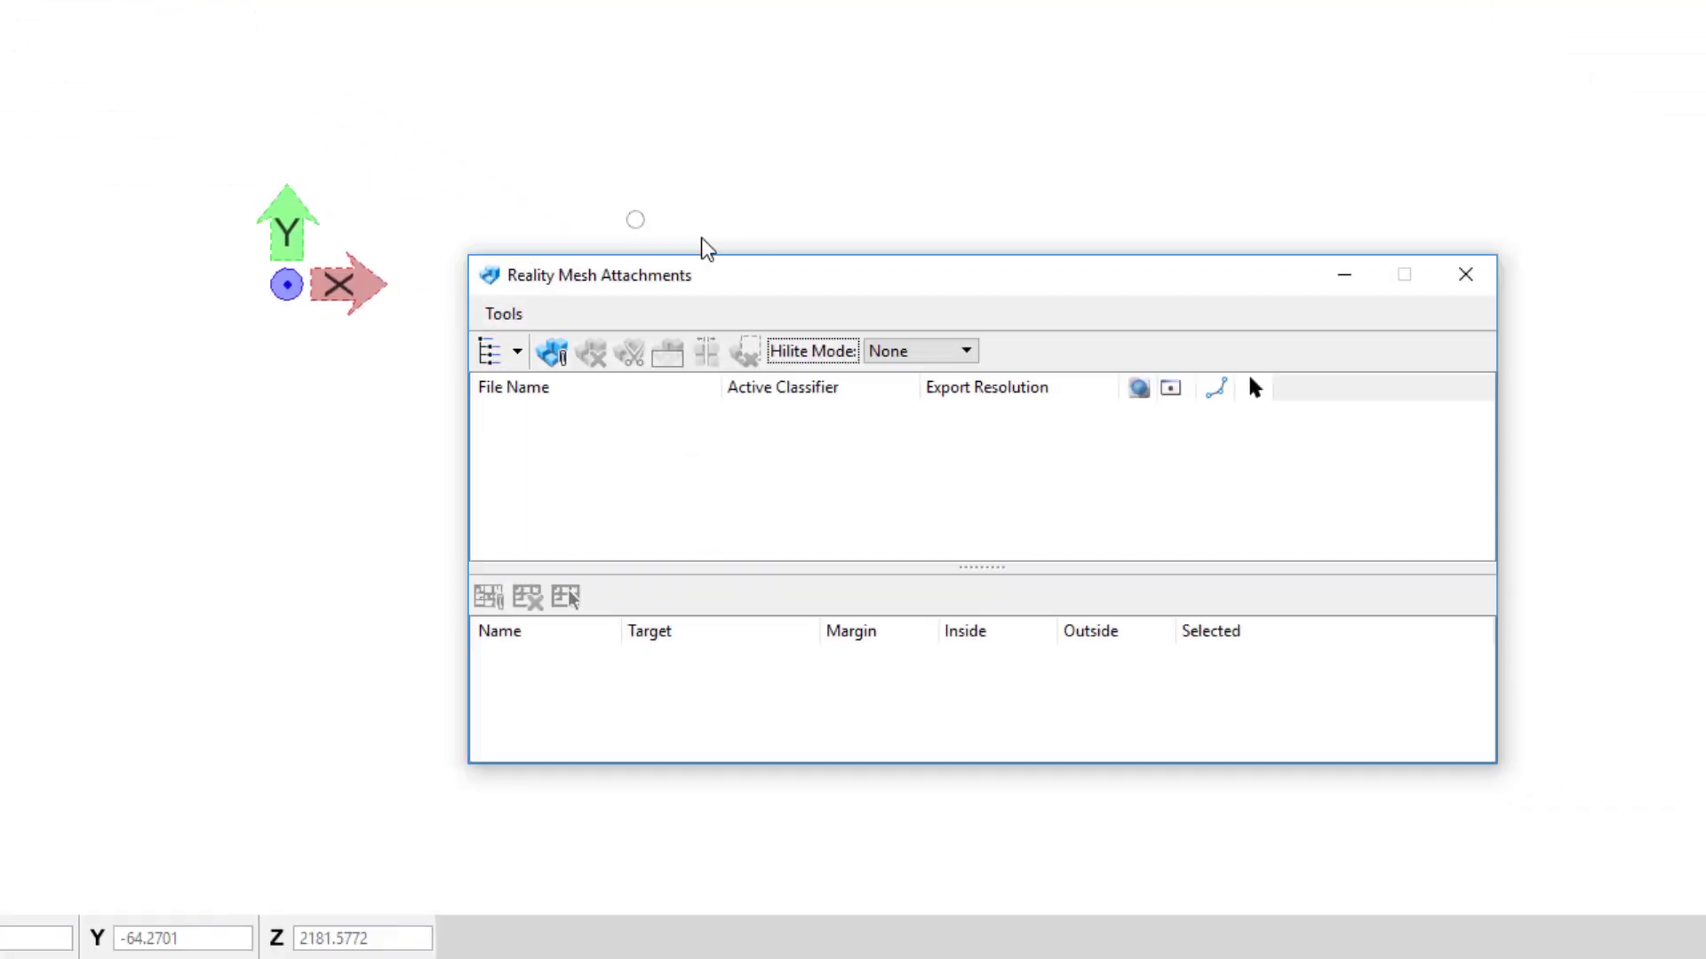
pyautogui.moveTo(785, 281); pyautogui.dragTo(759, 193)
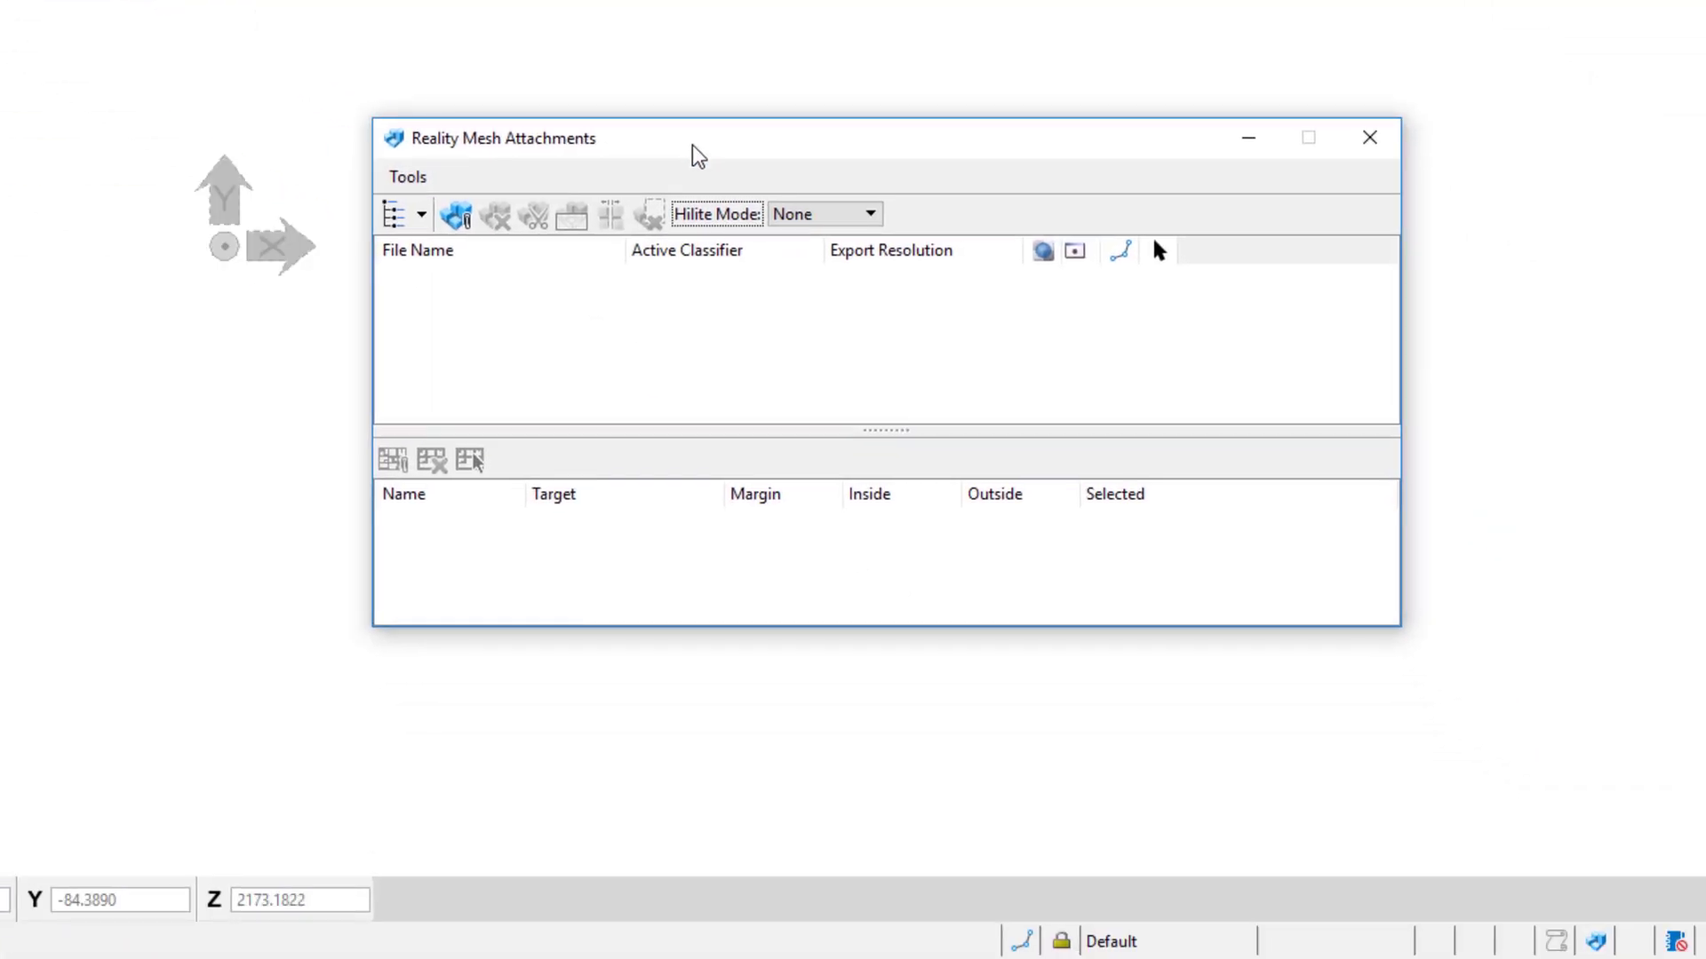
pyautogui.click(456, 215)
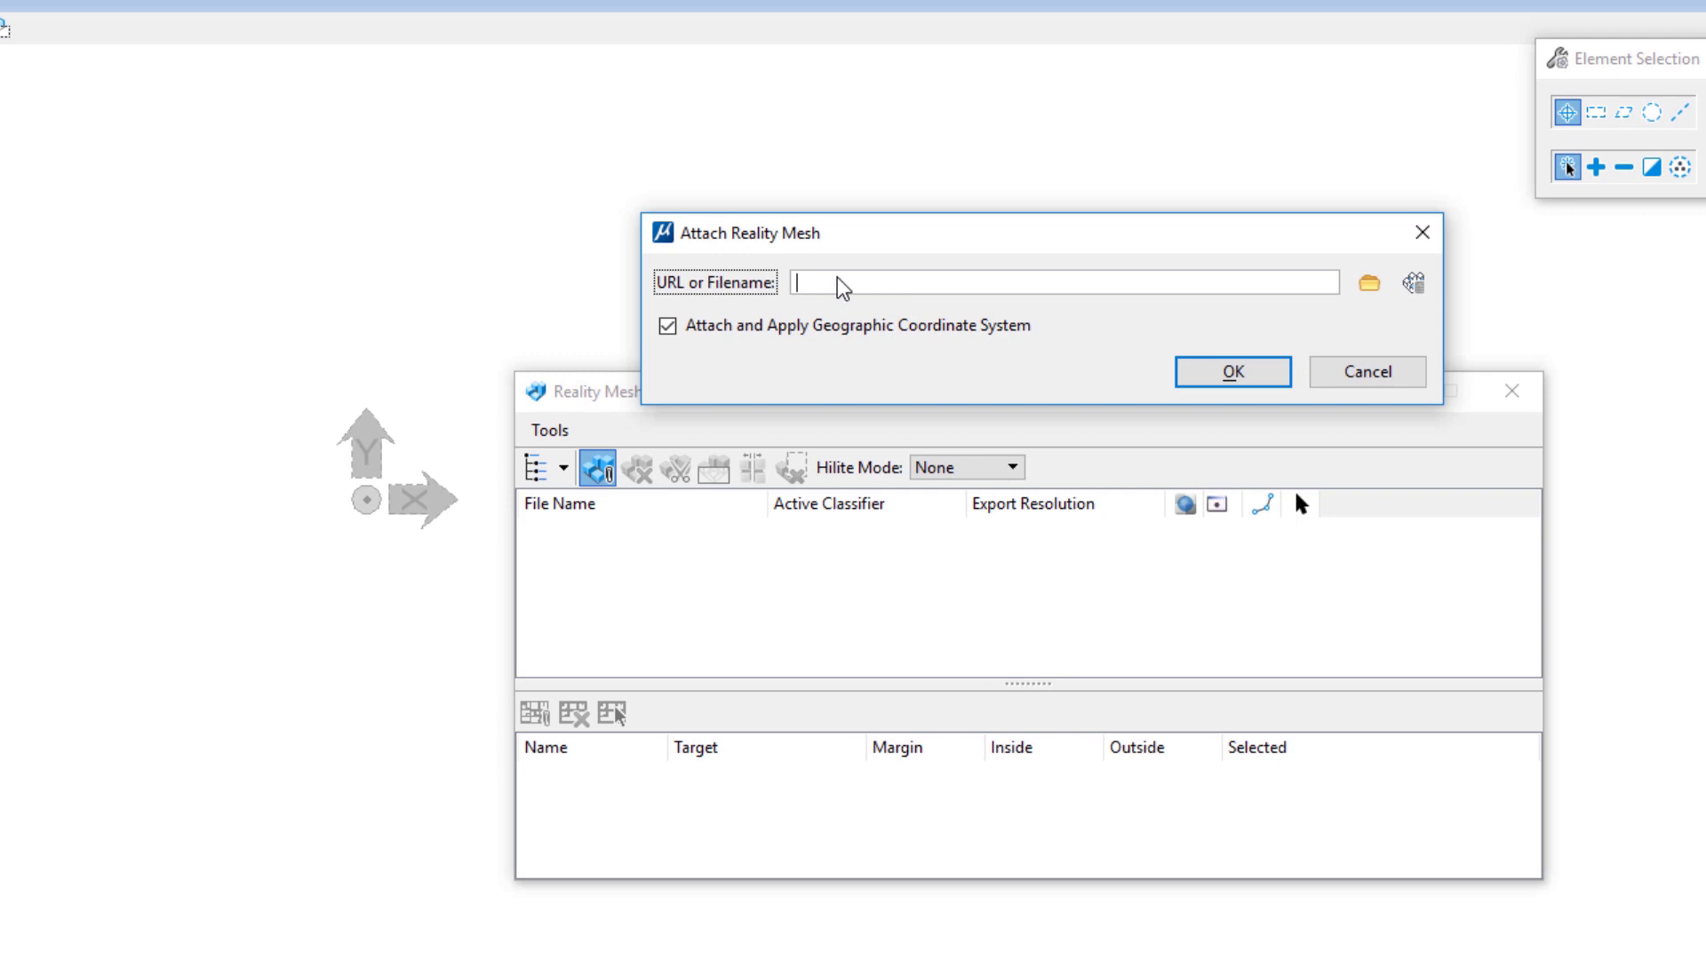
pyautogui.click(1369, 285)
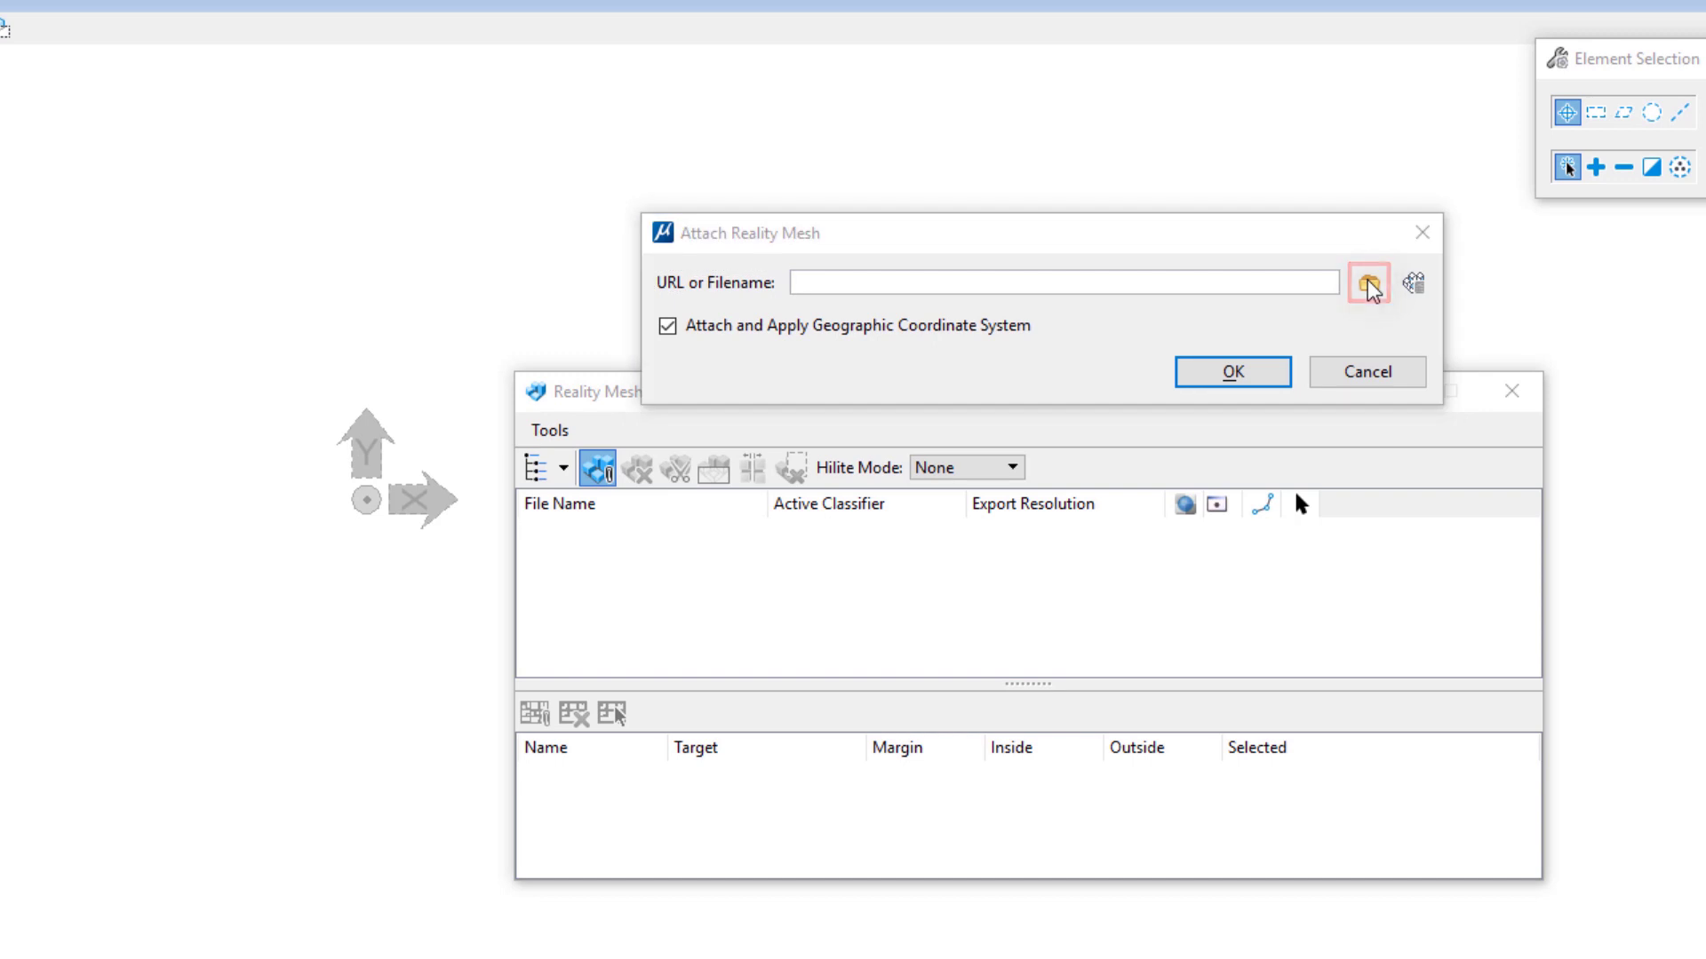
pyautogui.click(1155, 466)
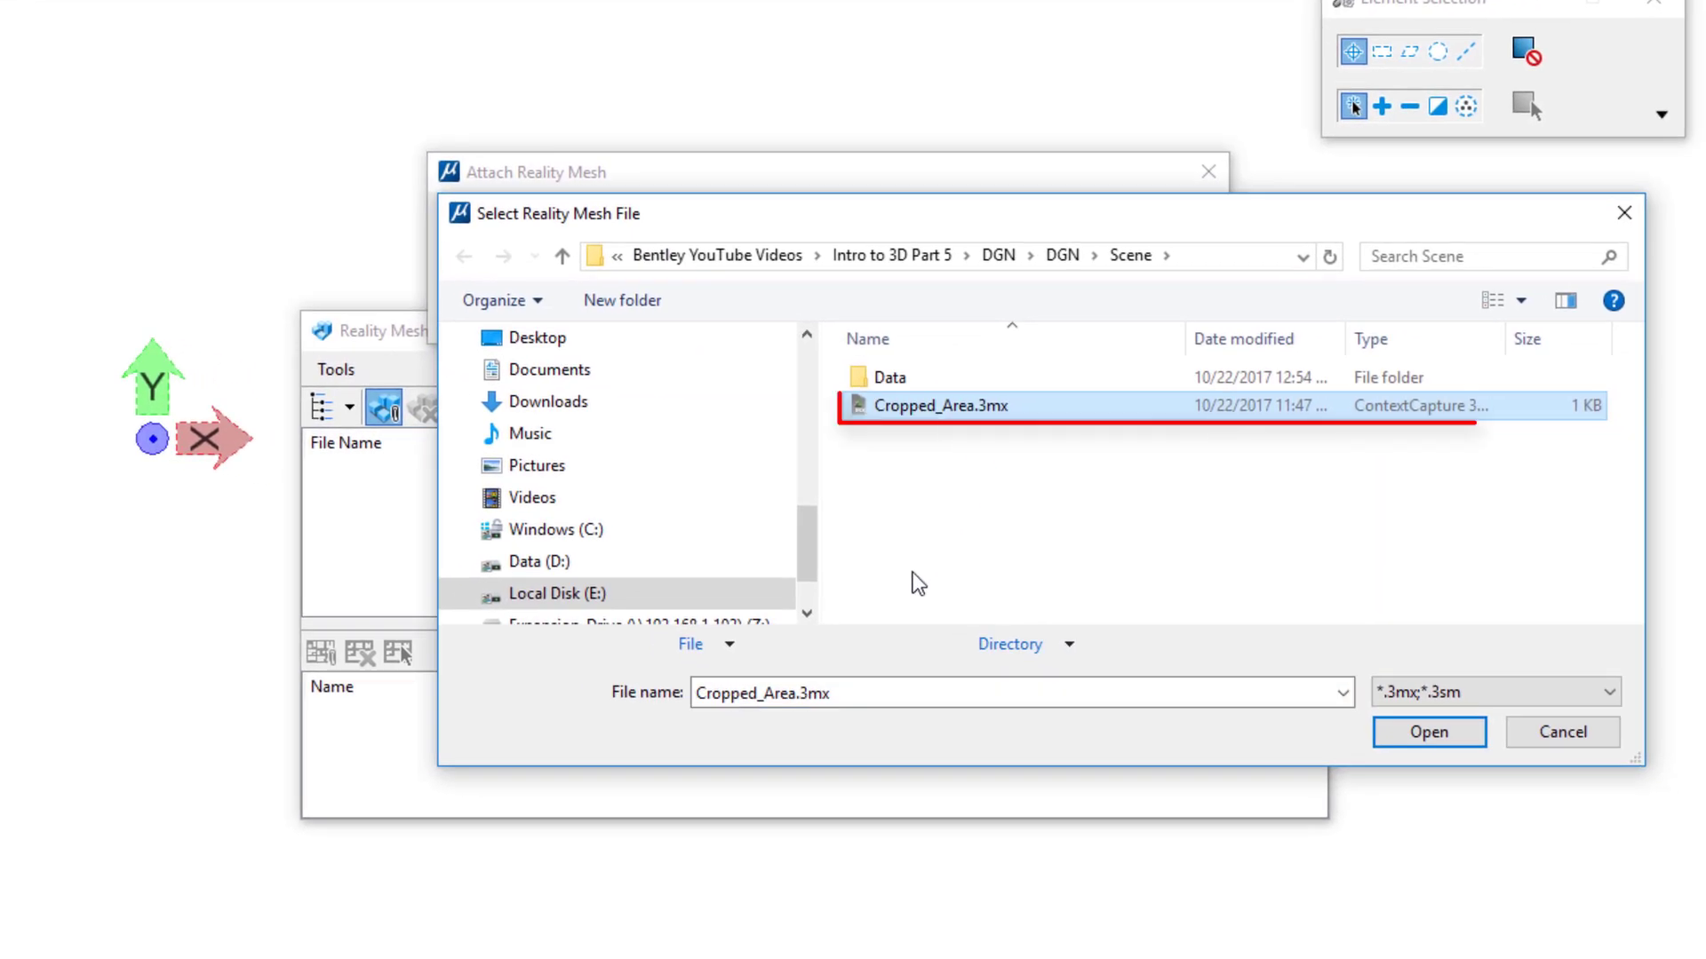
pyautogui.click(1422, 732)
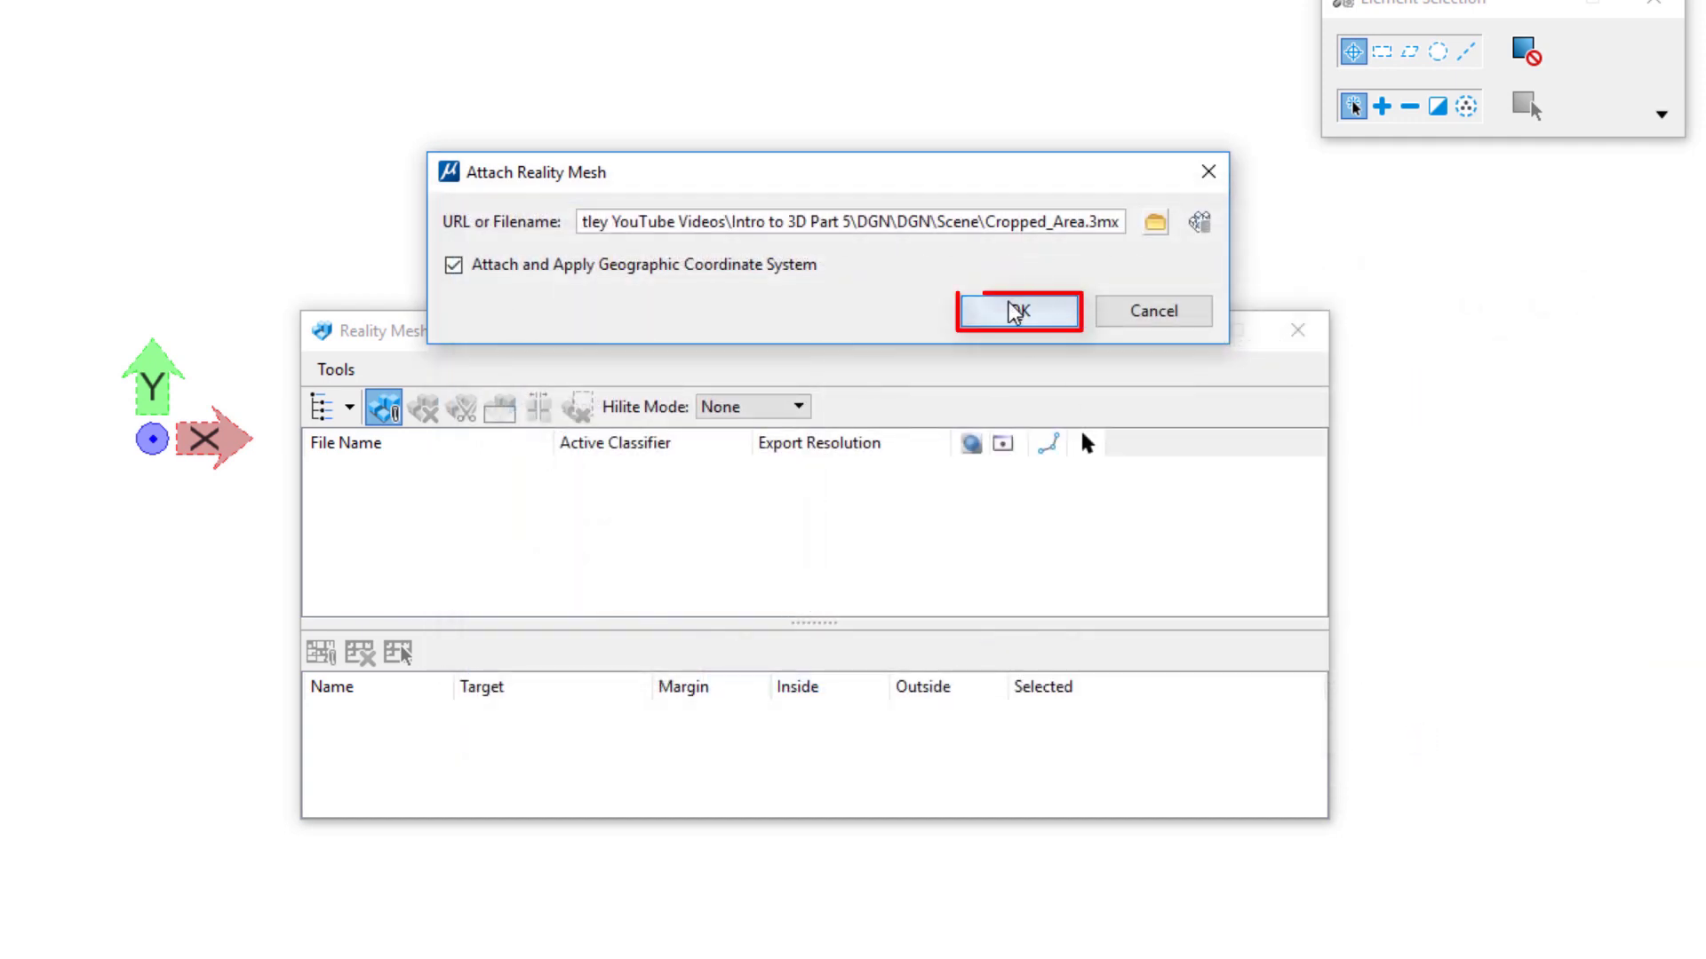
pyautogui.click(1014, 311)
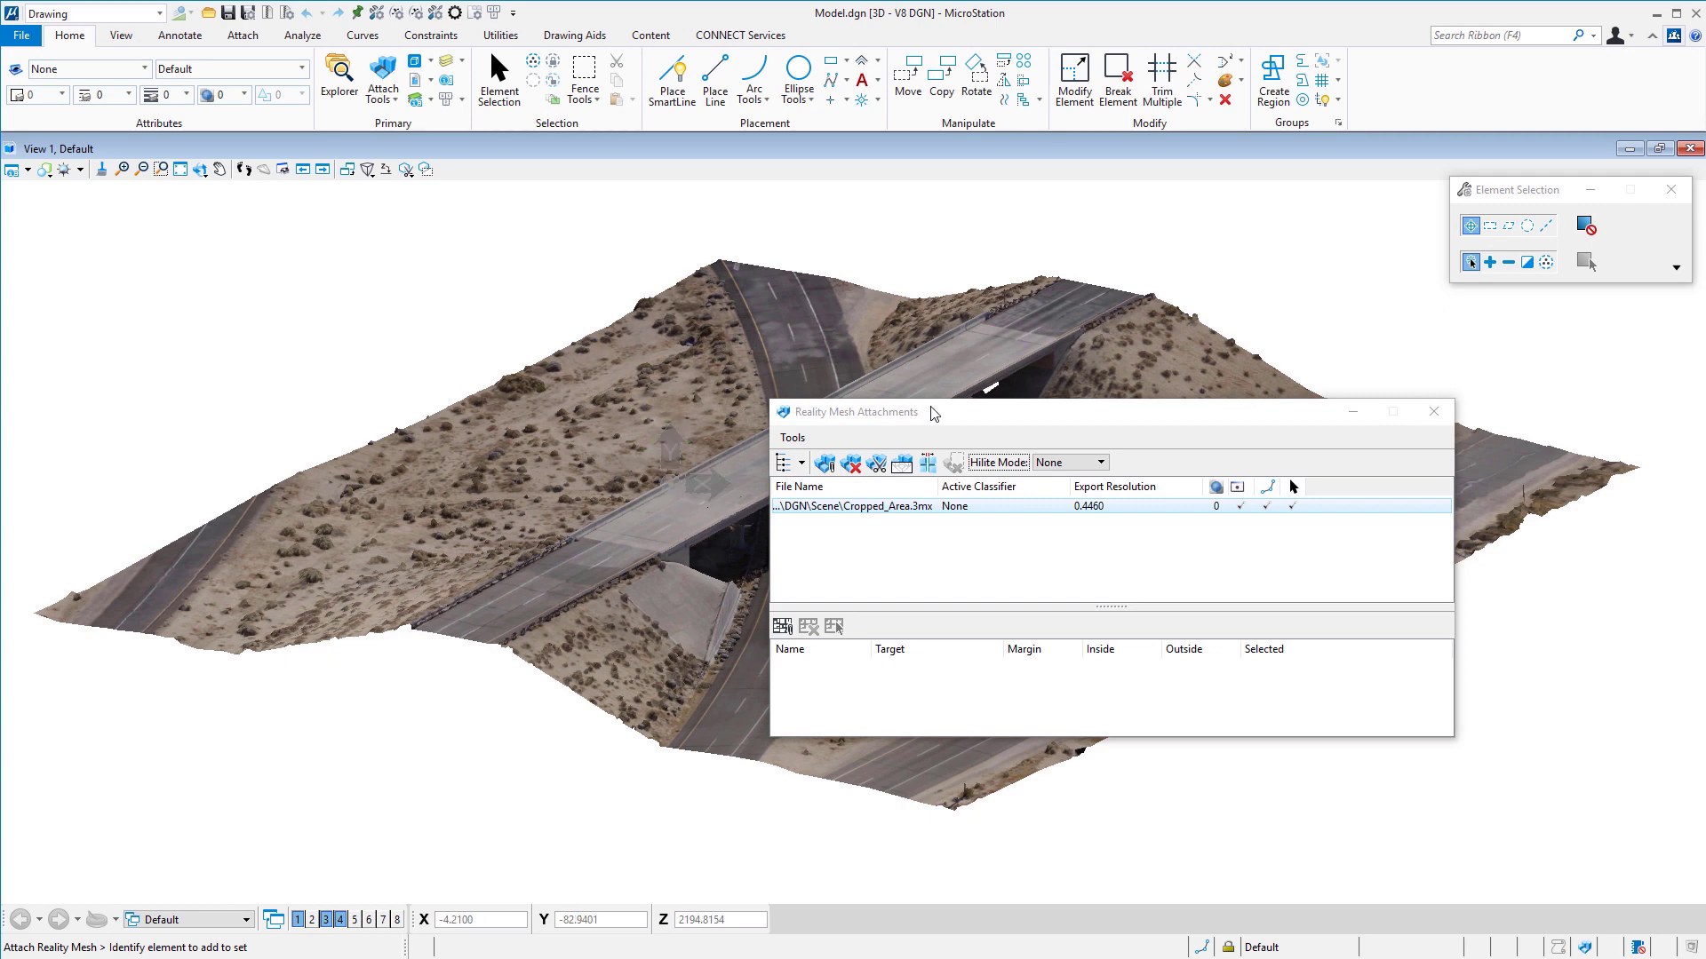
# Step: Examine the highway overpass reality mesh up close and as a whole from several angles
pyautogui.moveTo(934, 415); pyautogui.dragTo(1323, 529)
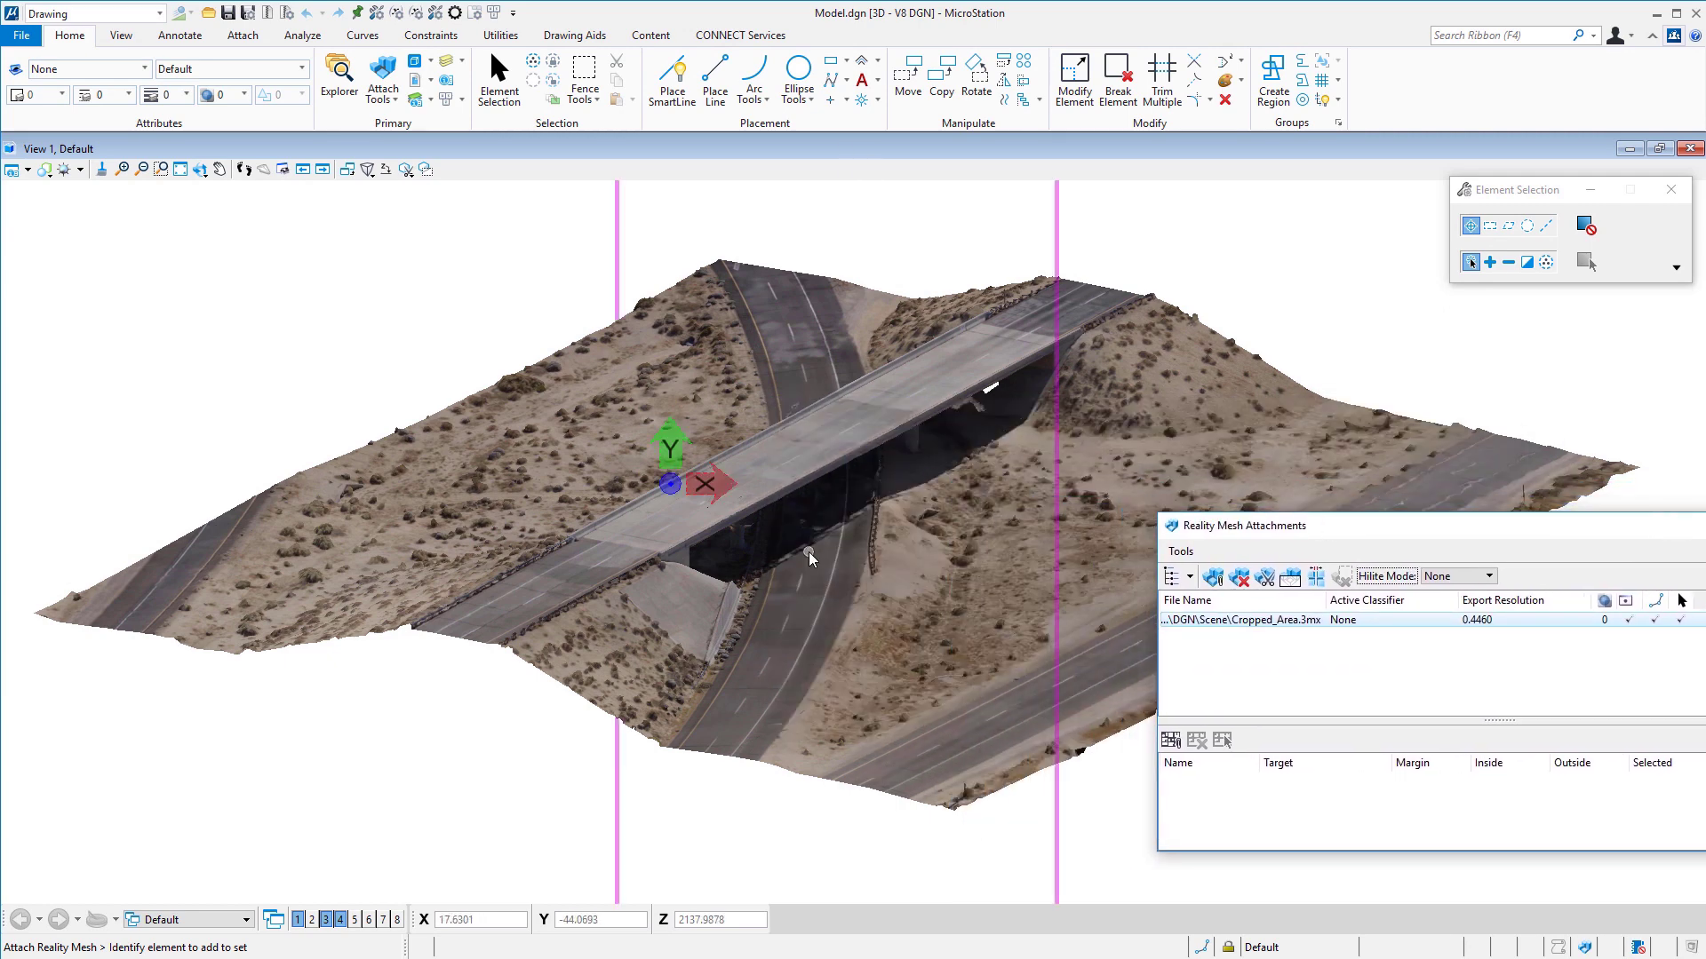
pyautogui.scroll(5, 808, 557)
pyautogui.keyDown('shift'); pyautogui.moveTo(849, 486); pyautogui.dragTo(685, 464, button='middle'); pyautogui.keyUp('shift')
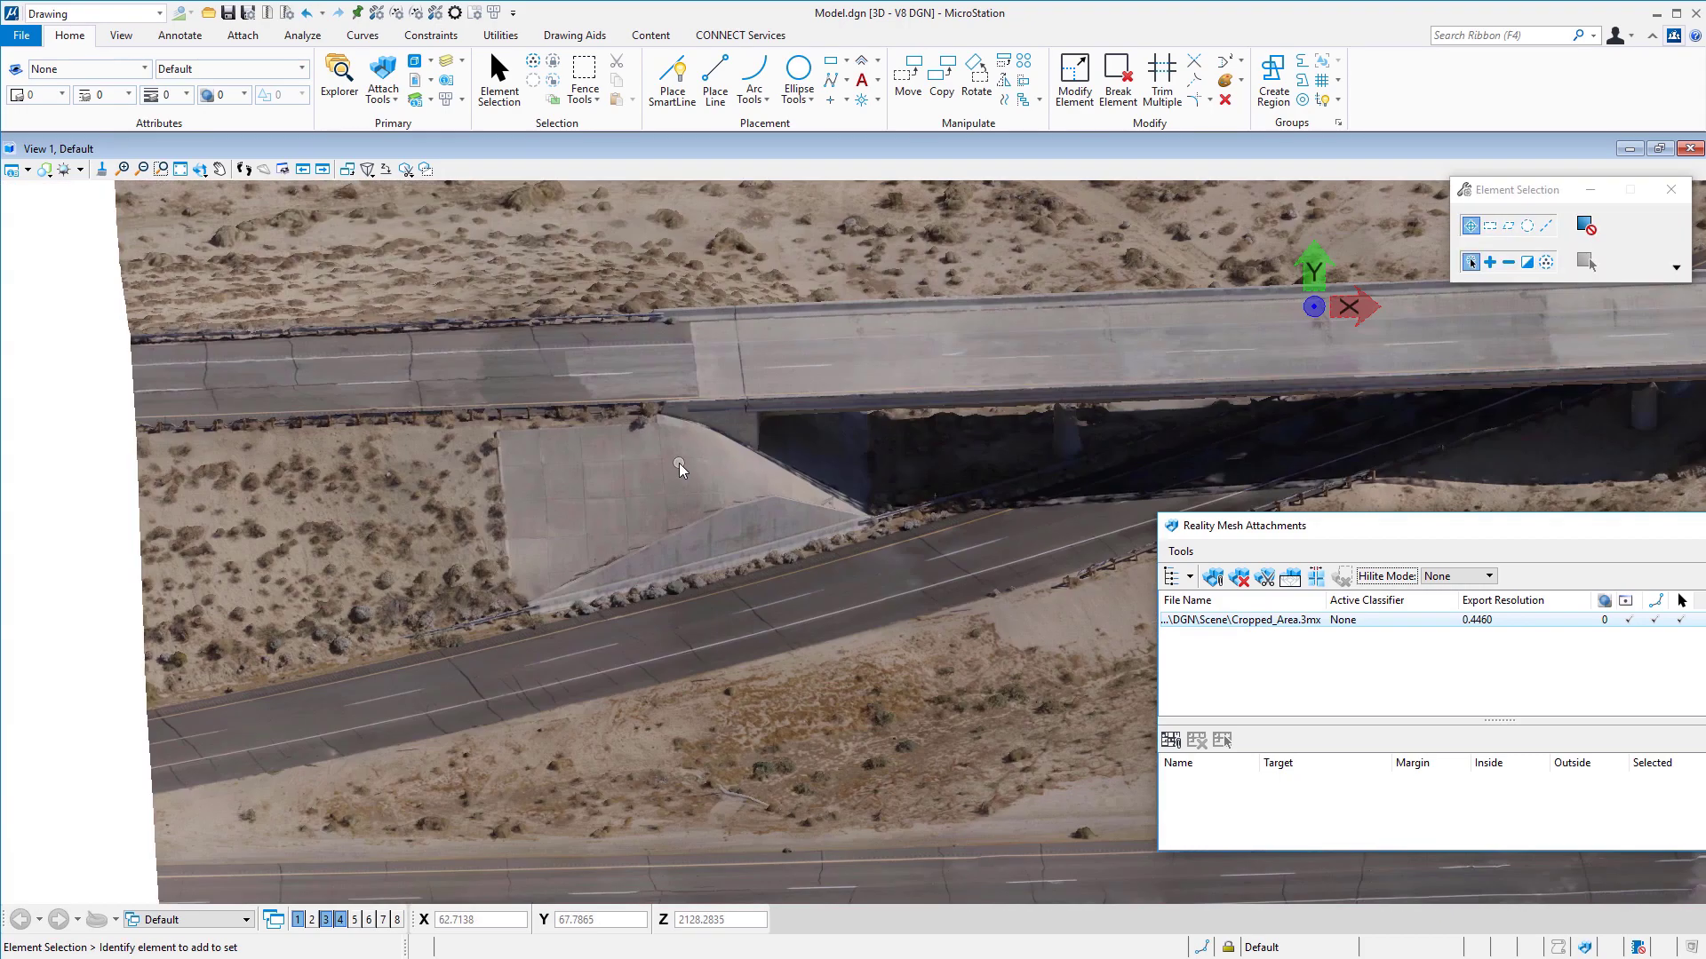
pyautogui.keyDown('shift'); pyautogui.moveTo(920, 506); pyautogui.dragTo(215, 476, button='middle'); pyautogui.keyUp('shift')
pyautogui.scroll(-4, 662, 484)
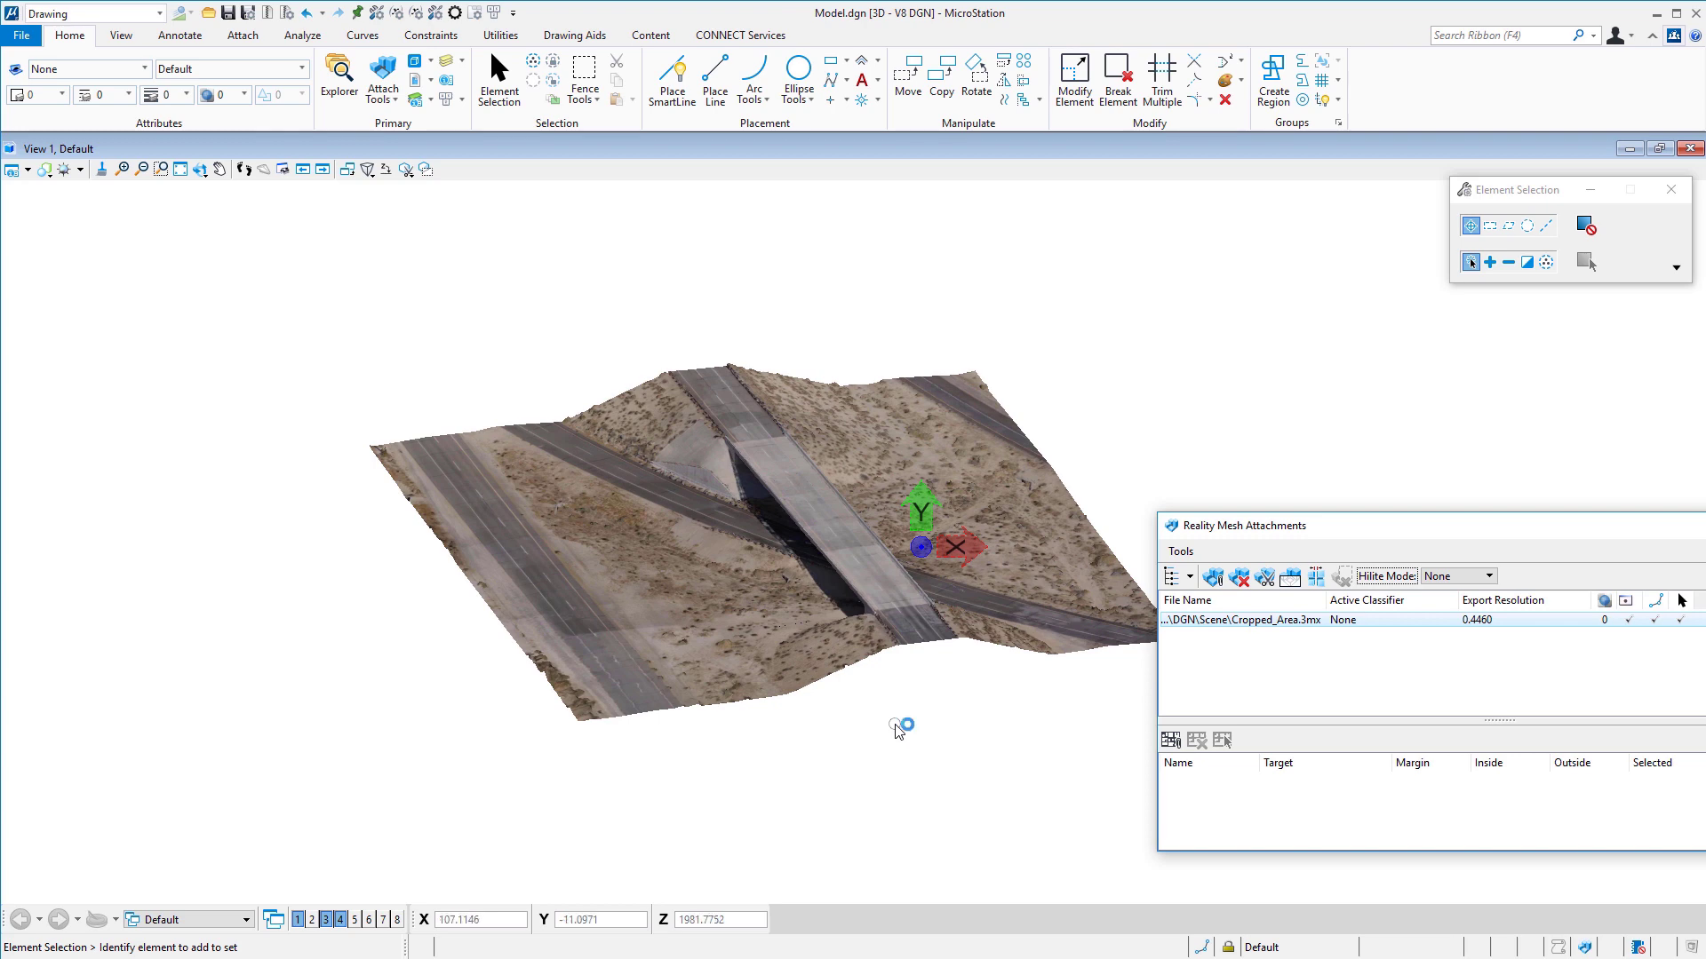
pyautogui.keyDown('shift'); pyautogui.moveTo(883, 725); pyautogui.dragTo(1018, 759, button='middle'); pyautogui.keyUp('shift')
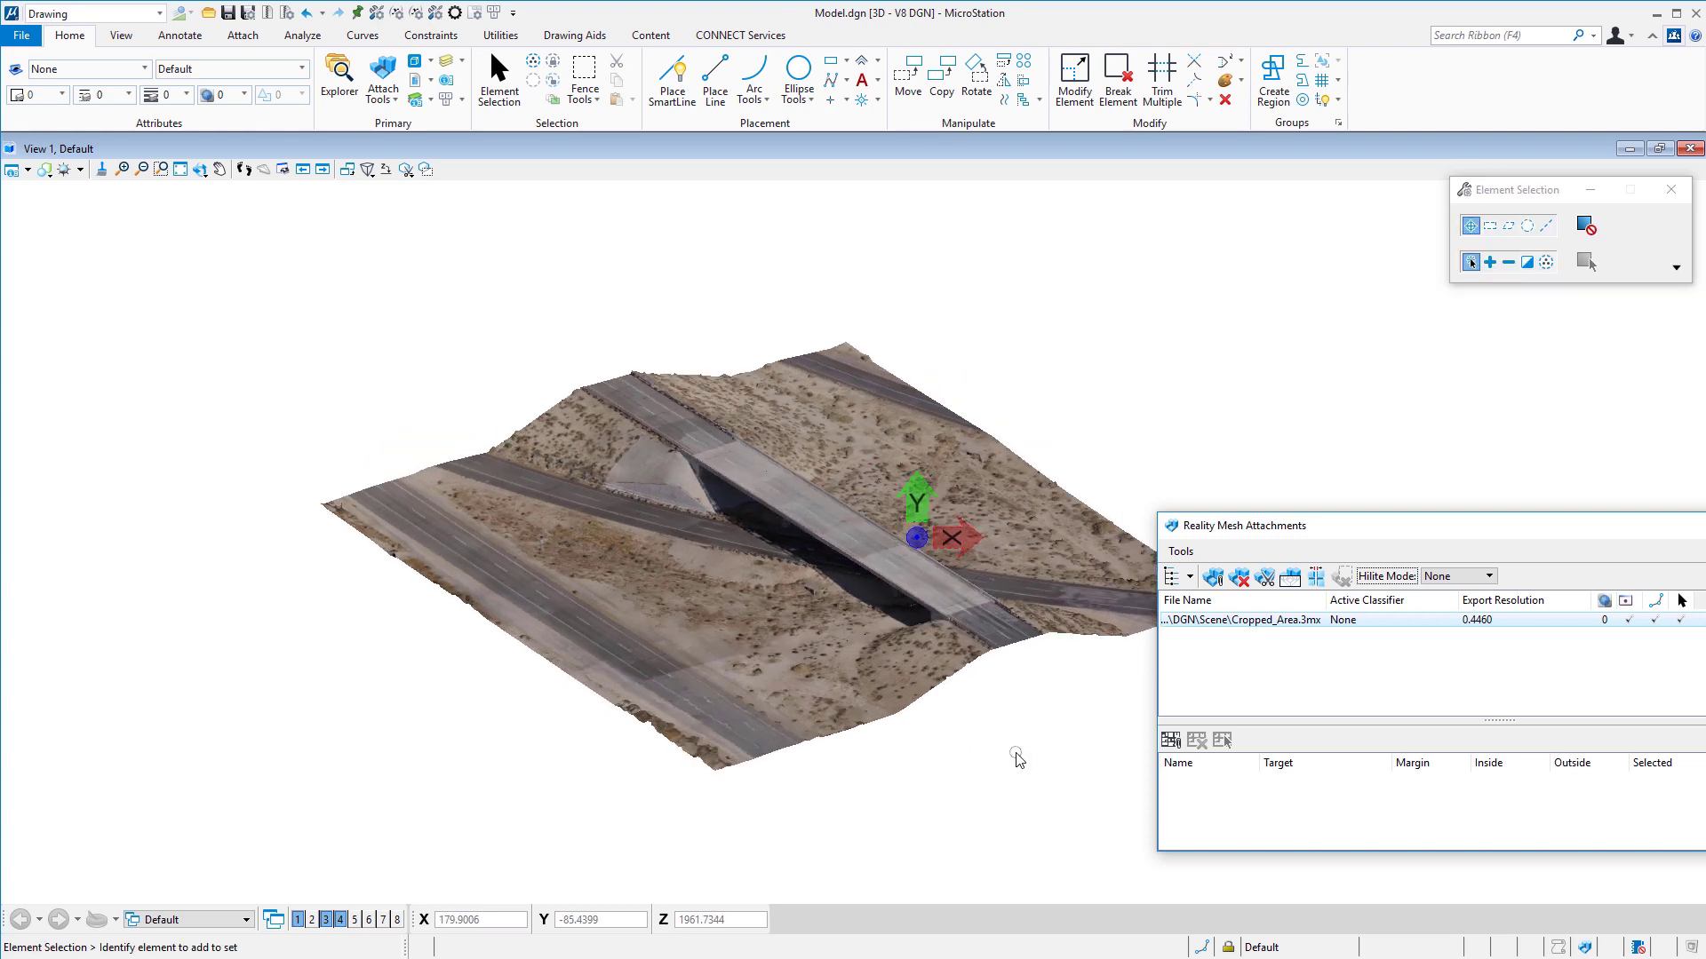